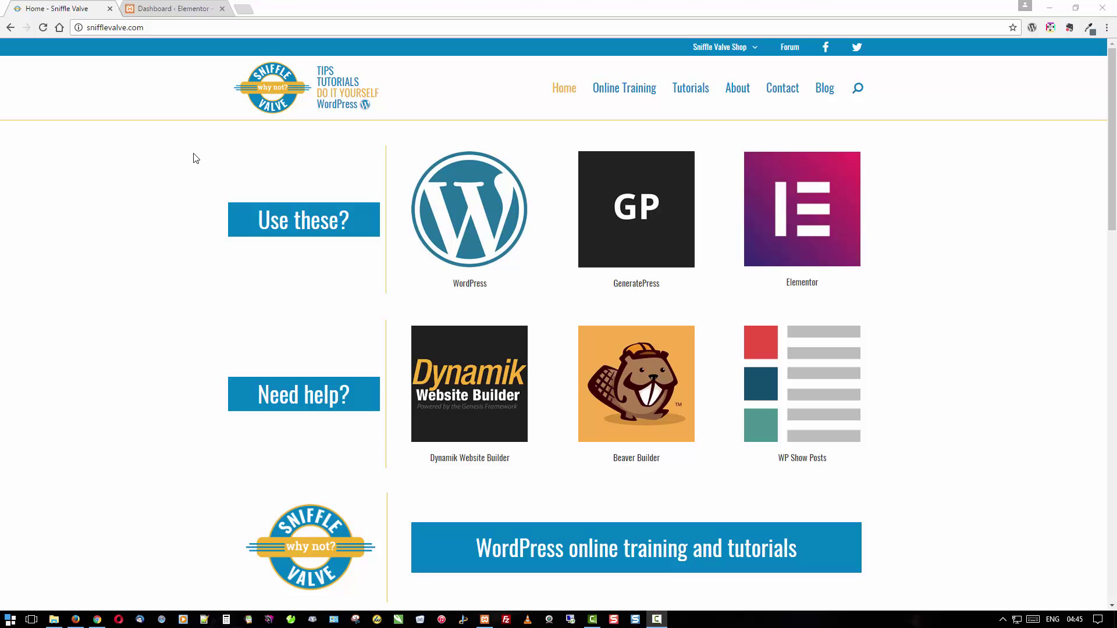
Switch to the WordPress dashboard and open the Home front page for editing with Elementor.
{"action": "left_click", "coordinate": [189, 12]}
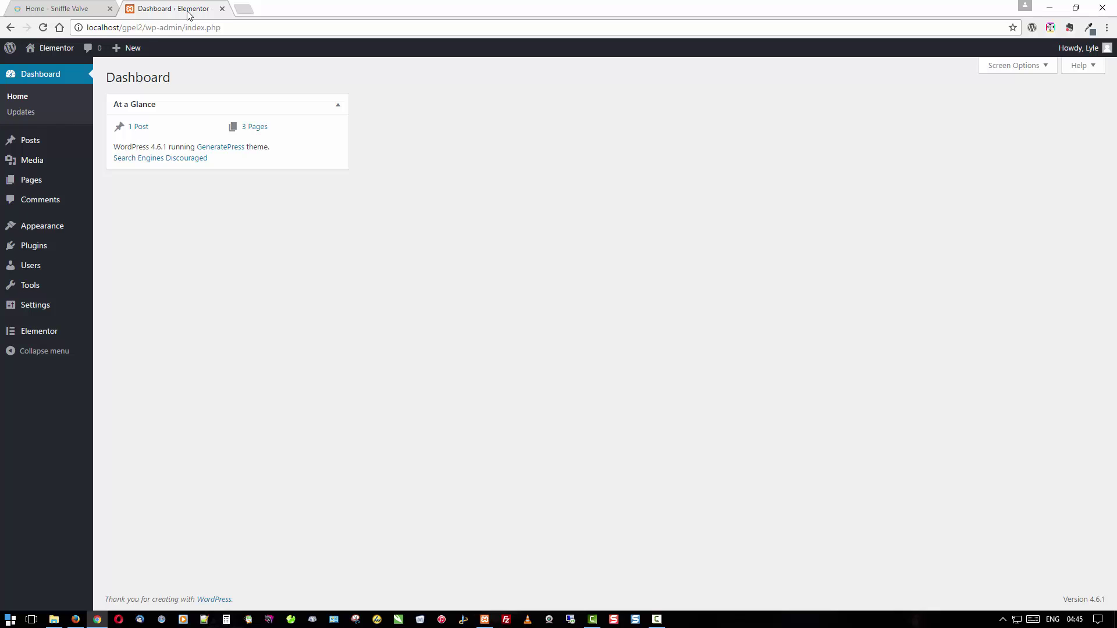
{"action": "left_click", "coordinate": [29, 188]}
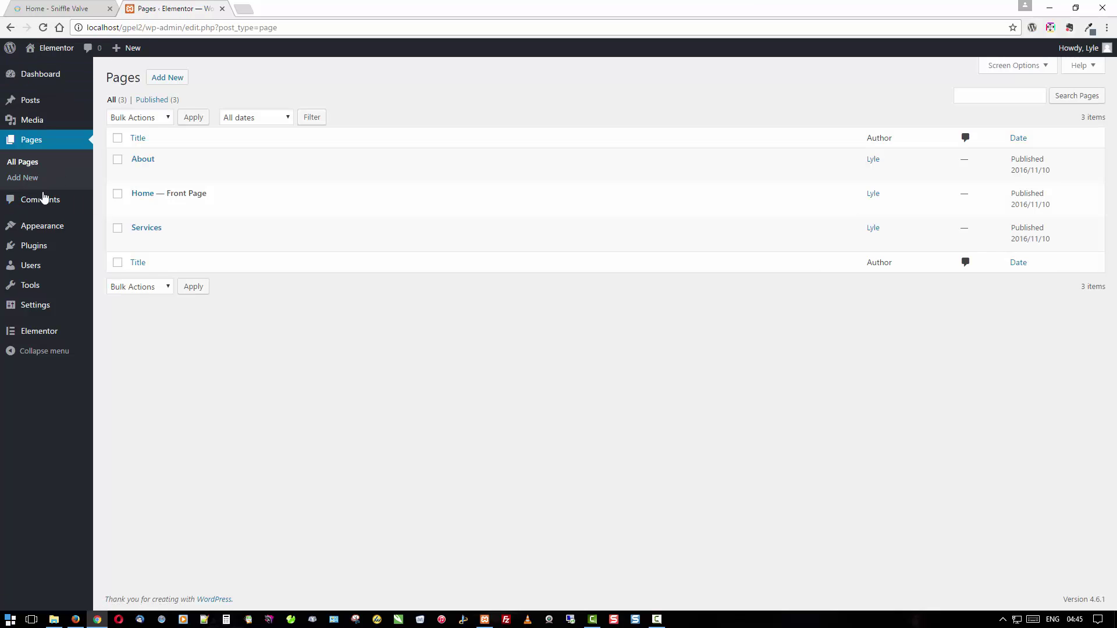
{"action": "mouse_move", "coordinate": [256, 204]}
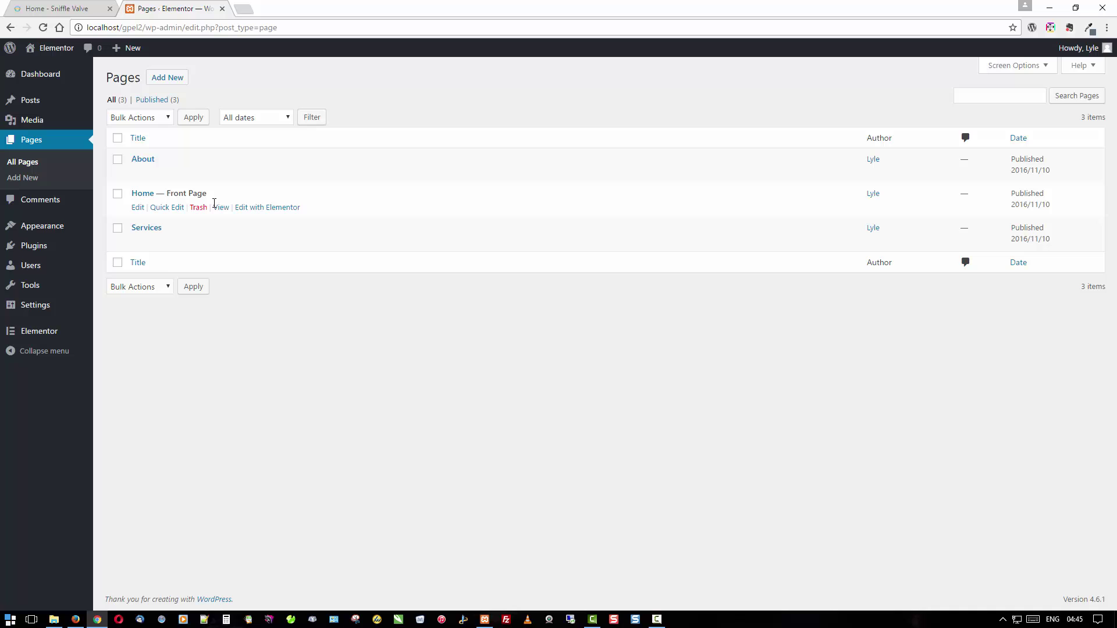
{"action": "left_click", "coordinate": [277, 213]}
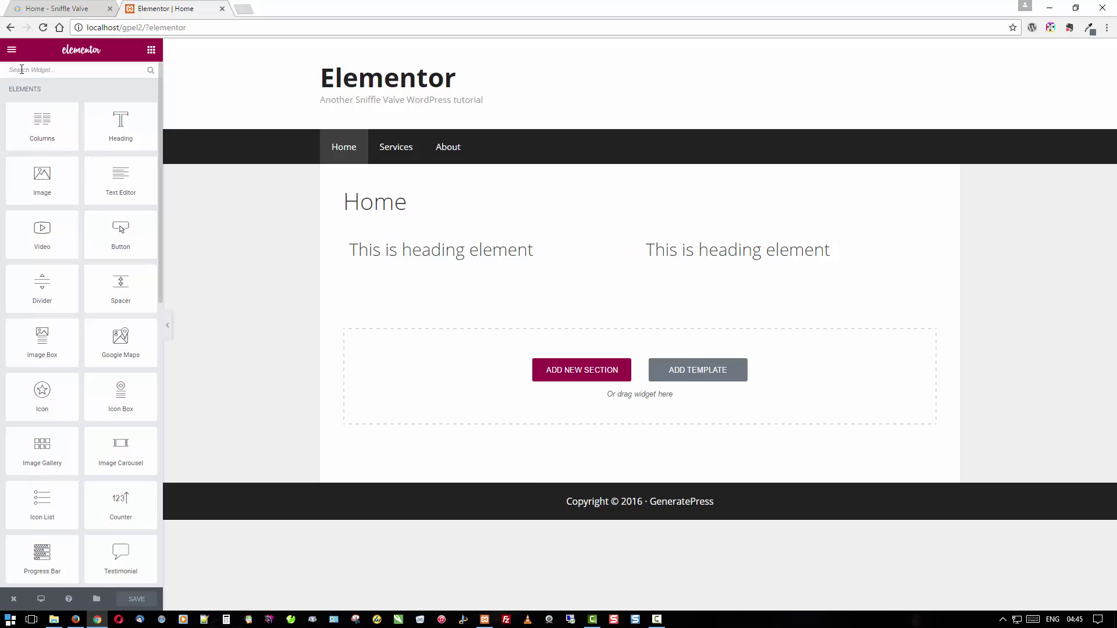
Delete all existing content from the Home page and add a new single-column section.
{"action": "left_click", "coordinate": [11, 51]}
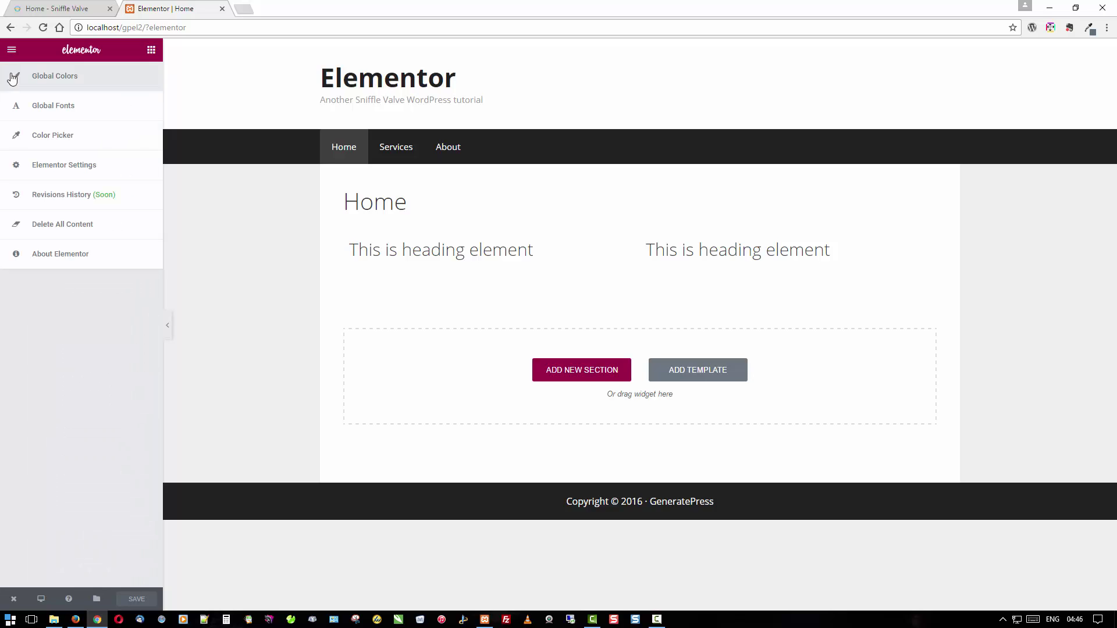
{"action": "left_click", "coordinate": [66, 223]}
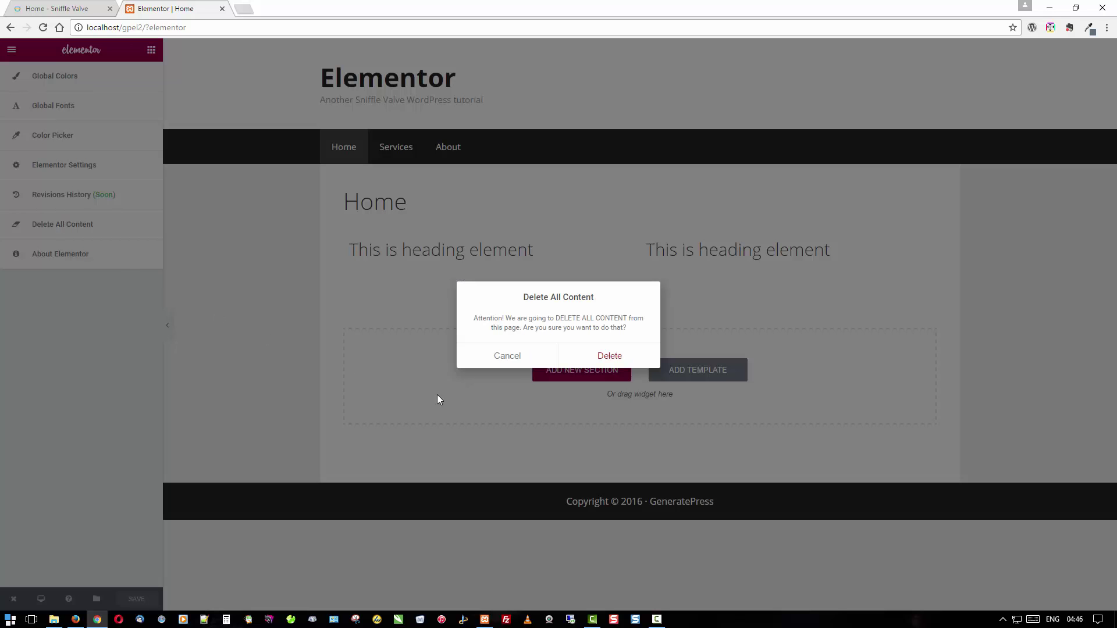
{"action": "left_click", "coordinate": [590, 361]}
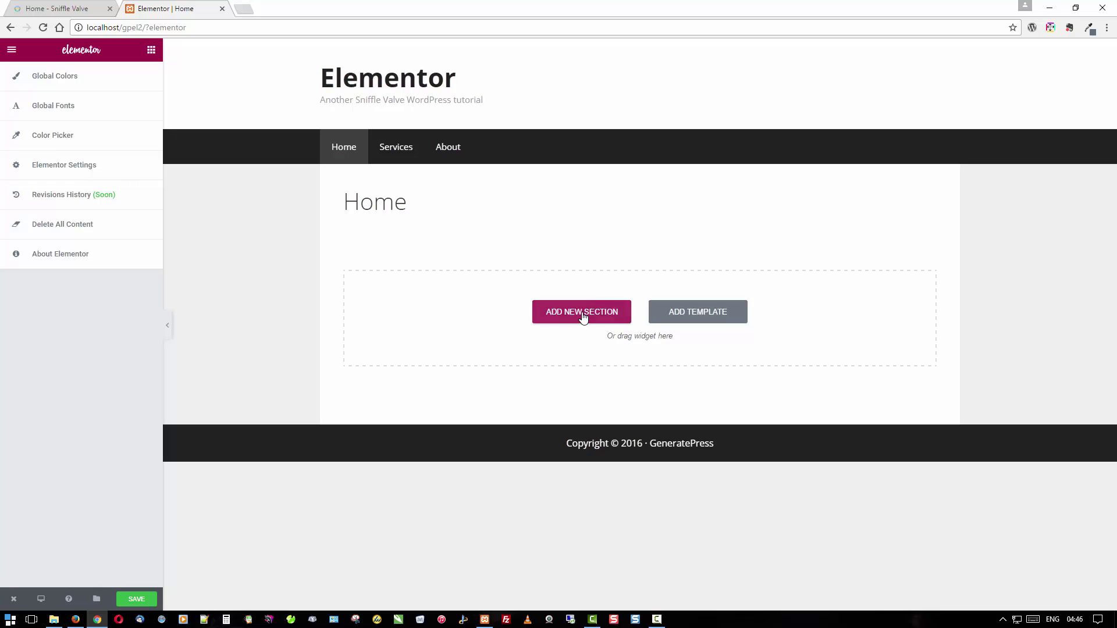
{"action": "left_click", "coordinate": [583, 317]}
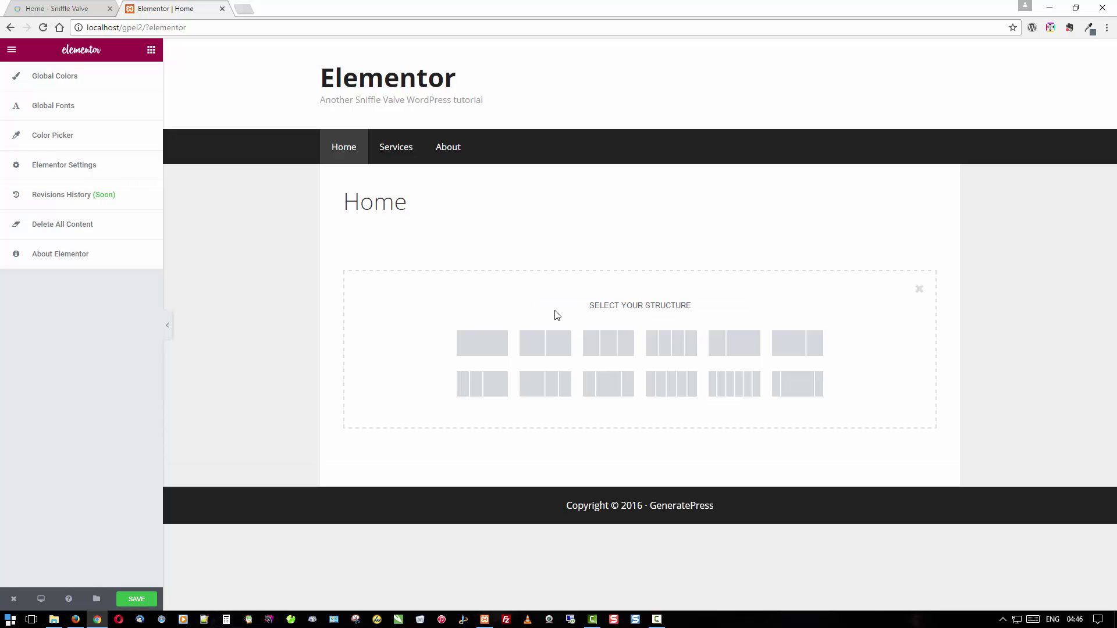
{"action": "left_click", "coordinate": [492, 347]}
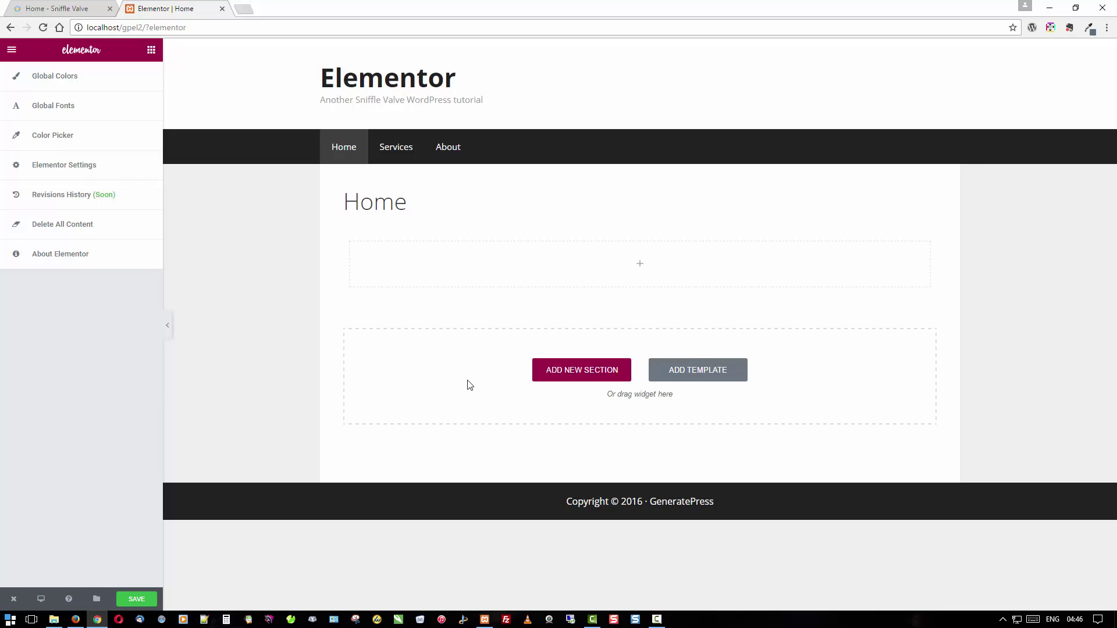
Give the new section a Classic background in grey #7a7a7a with the opacity reduced to about 0.44.
{"action": "mouse_move", "coordinate": [454, 235]}
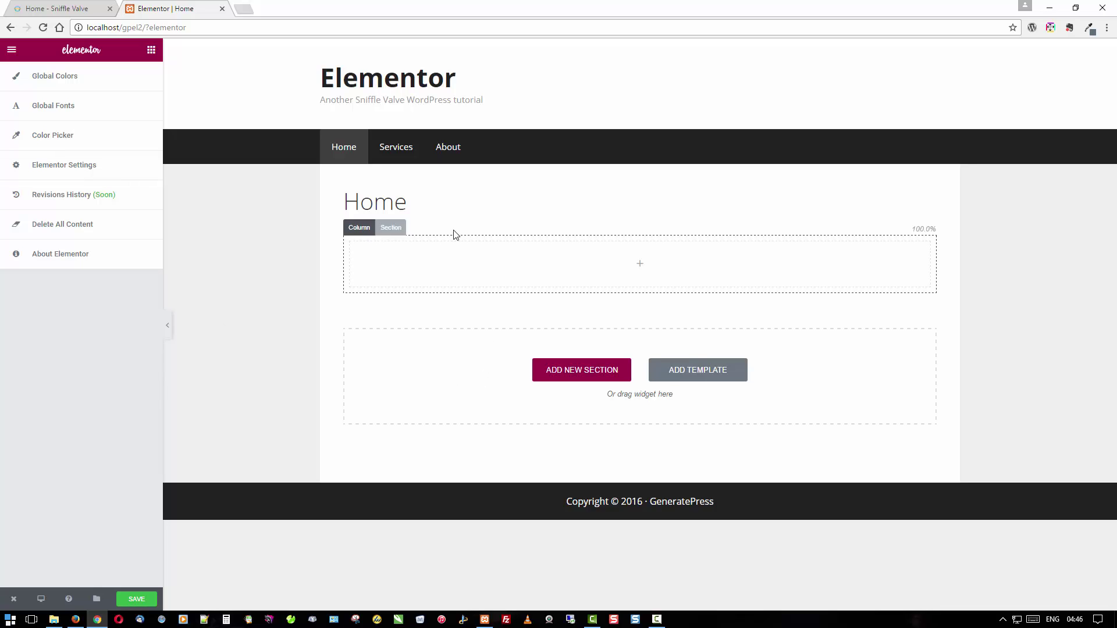
{"action": "left_click", "coordinate": [391, 228]}
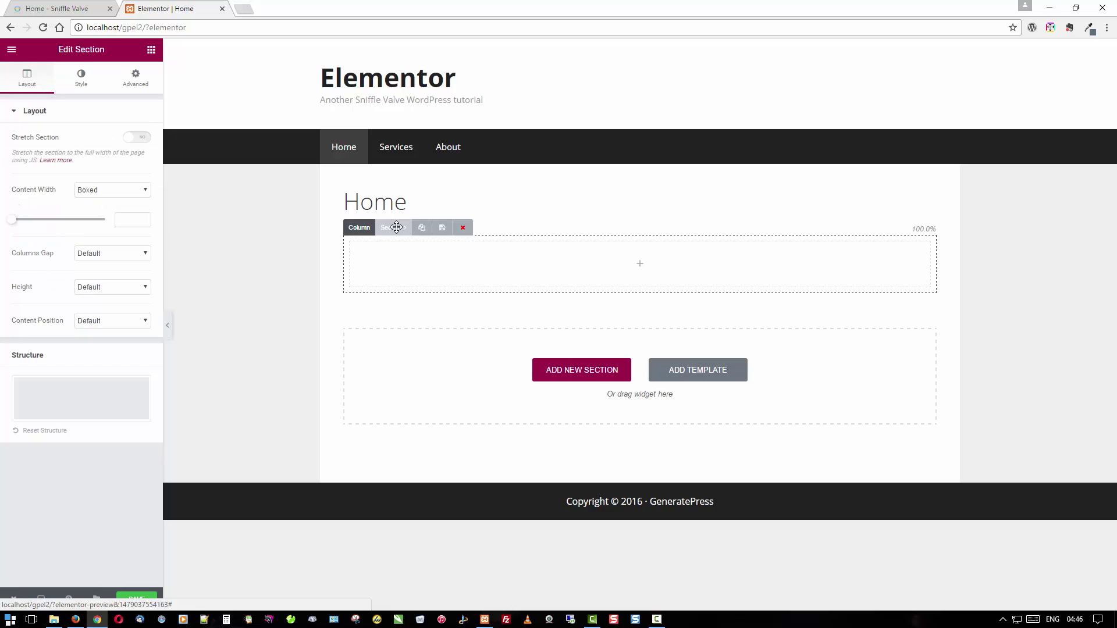
{"action": "left_click", "coordinate": [83, 79]}
{"action": "left_click", "coordinate": [92, 152]}
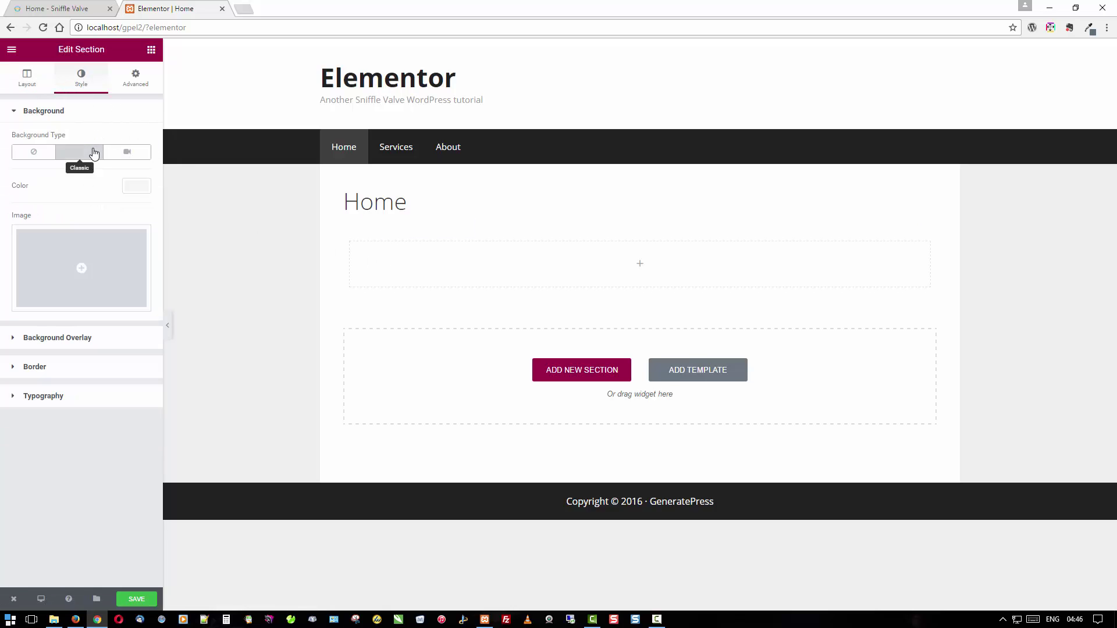
{"action": "left_click", "coordinate": [133, 185]}
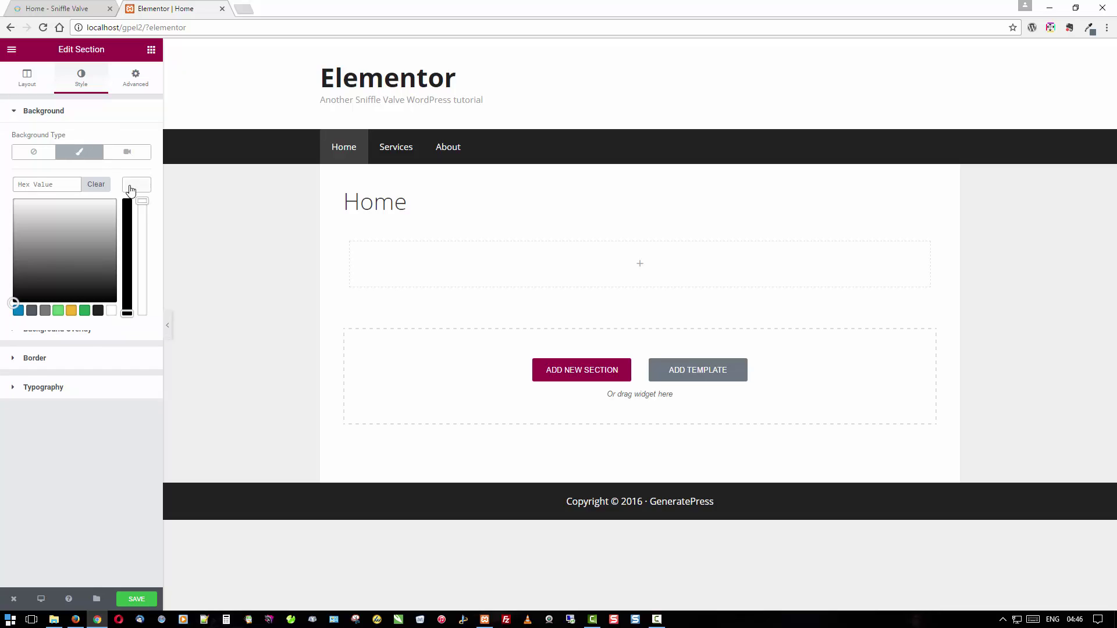
{"action": "left_click", "coordinate": [45, 312]}
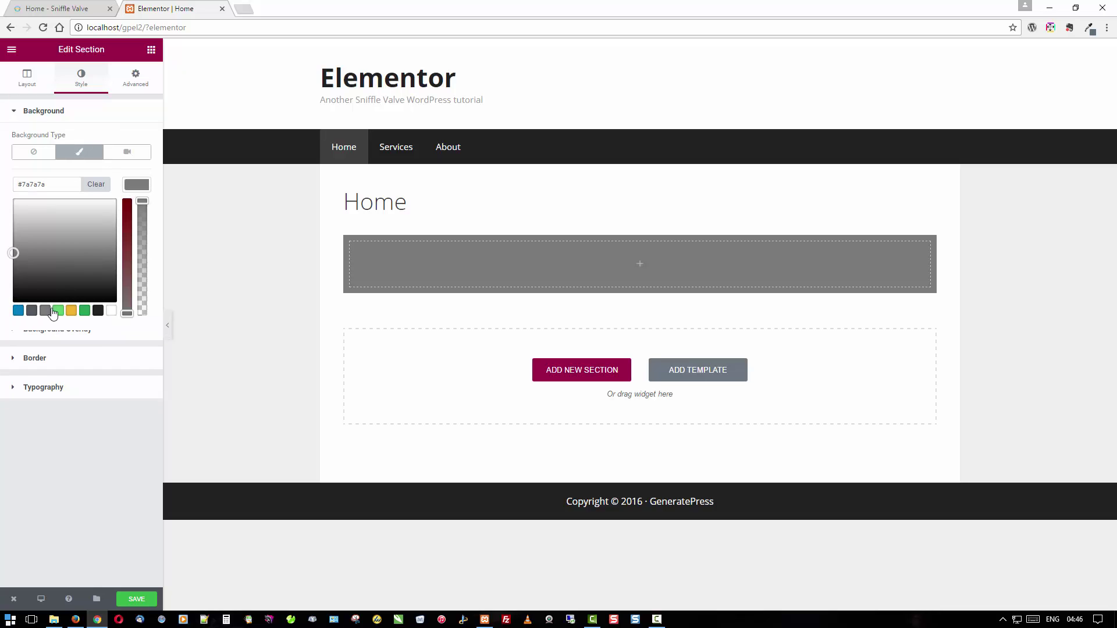
{"action": "left_click_drag", "start_coordinate": [145, 201], "coordinate": [134, 267]}
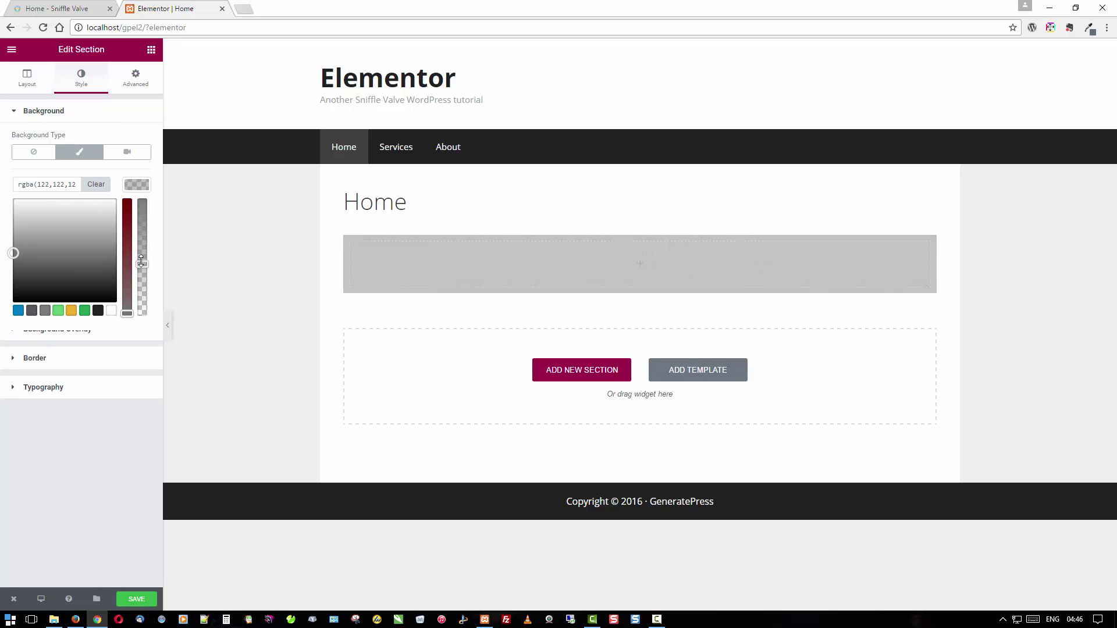
Unlink the section's padding values and set both the top and bottom padding to 300.
{"action": "left_click", "coordinate": [144, 84]}
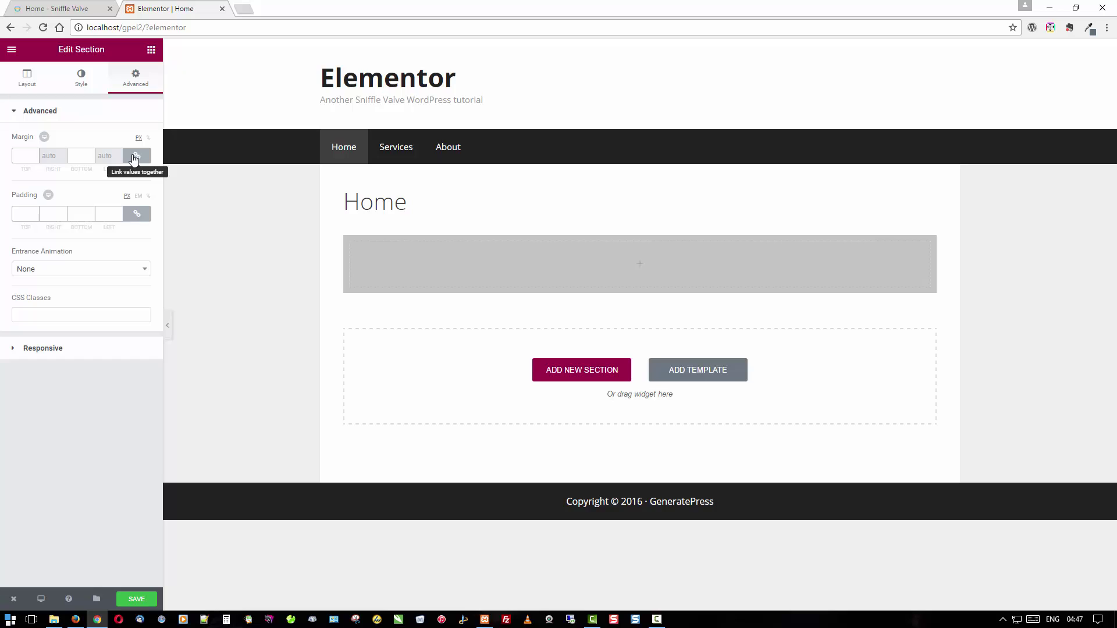
{"action": "left_click", "coordinate": [138, 214]}
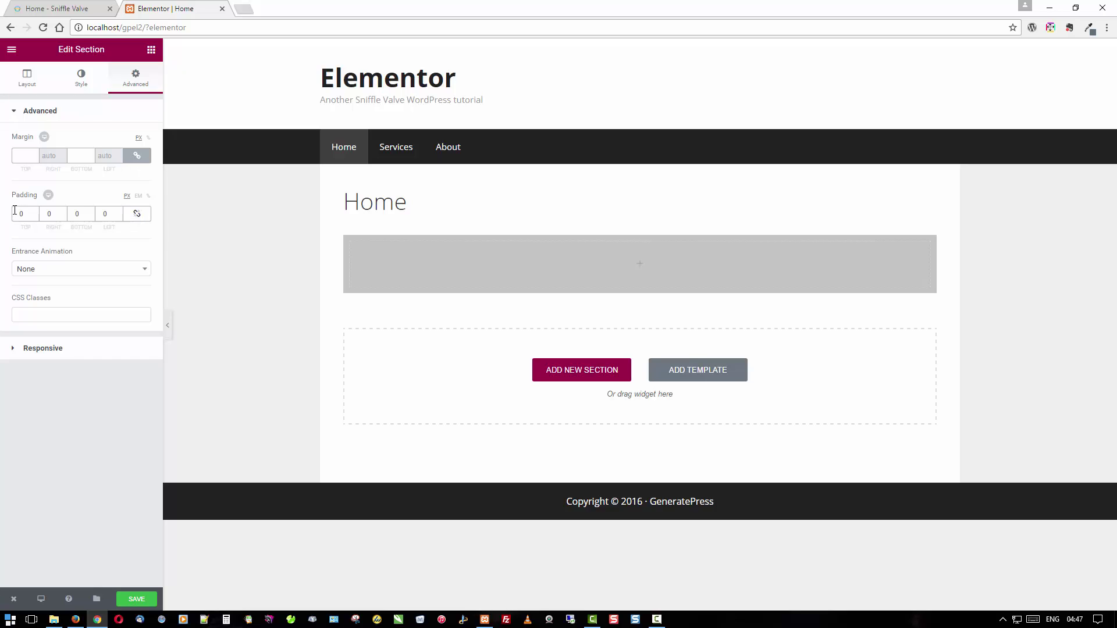
{"action": "left_click", "coordinate": [20, 214]}
{"action": "type", "text": "30"}
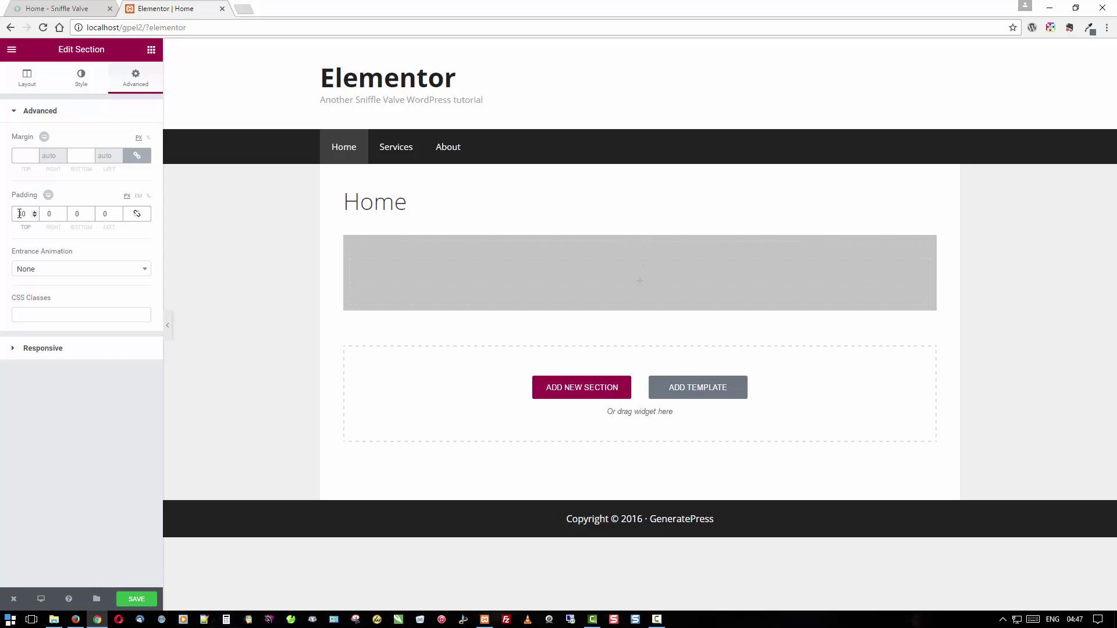
{"action": "type", "text": "0"}
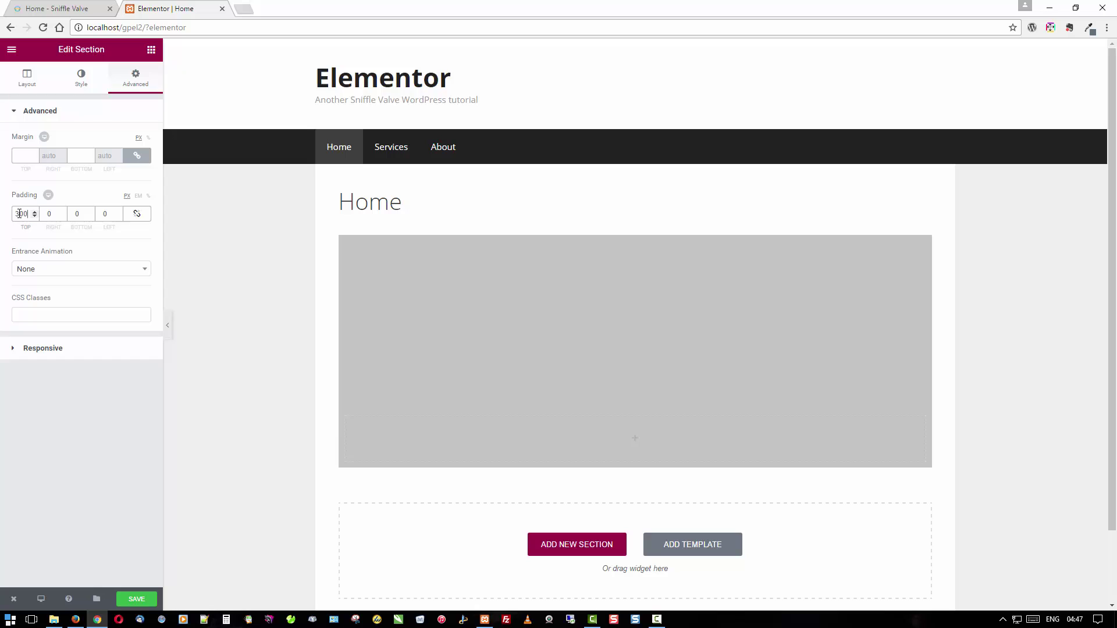
{"action": "left_click", "coordinate": [73, 216]}
{"action": "double_click", "coordinate": [74, 217]}
{"action": "type", "text": "300"}
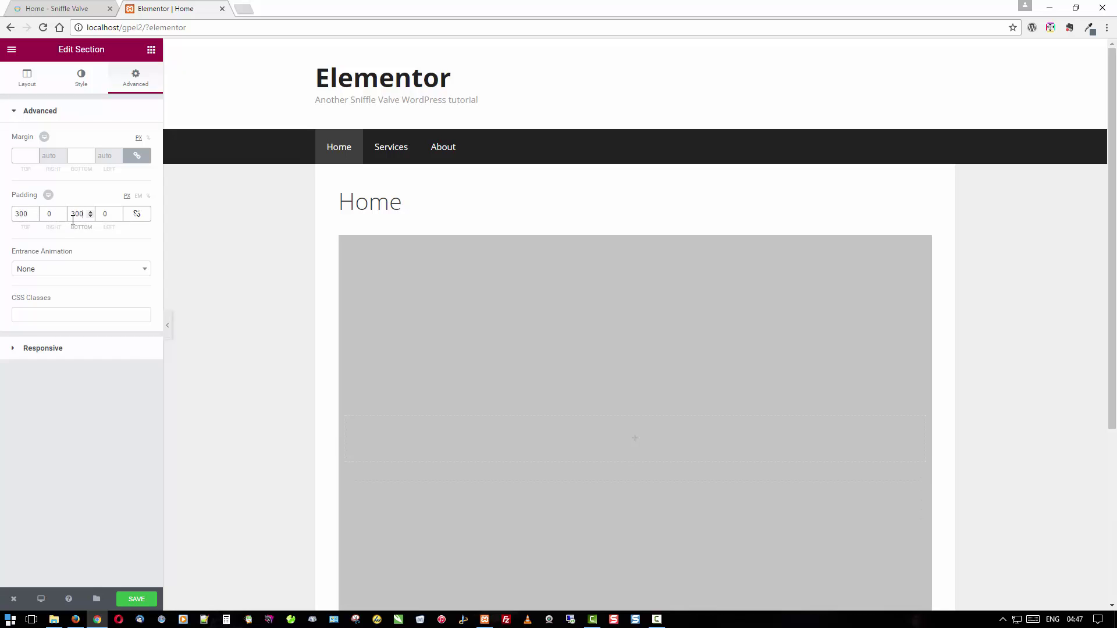
{"action": "scroll", "coordinate": [285, 394], "scroll_direction": "down", "scroll_amount": 2}
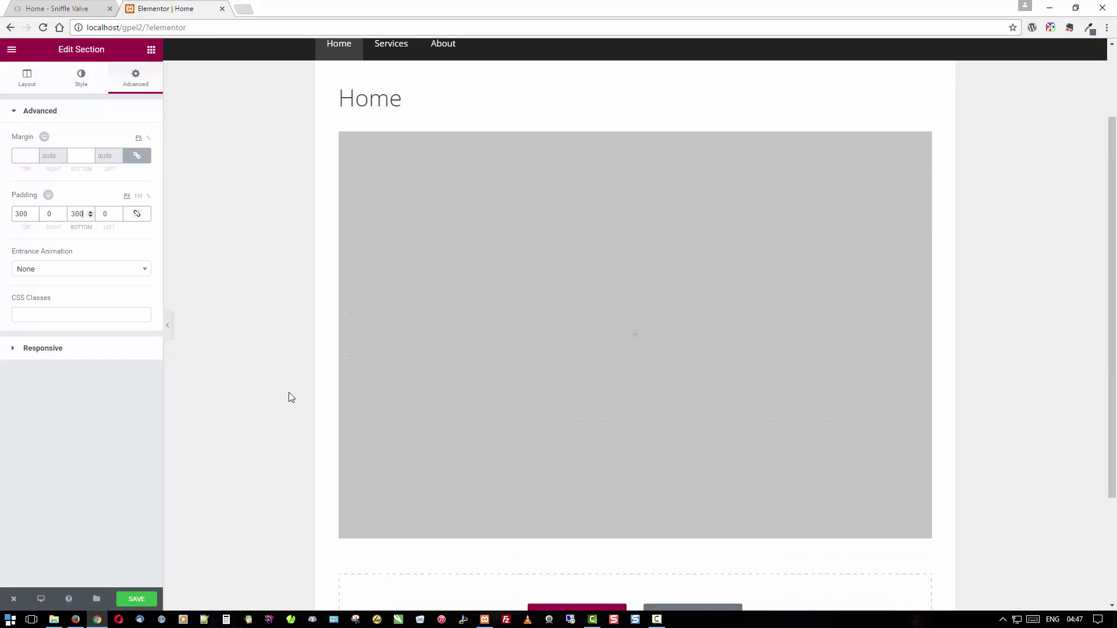
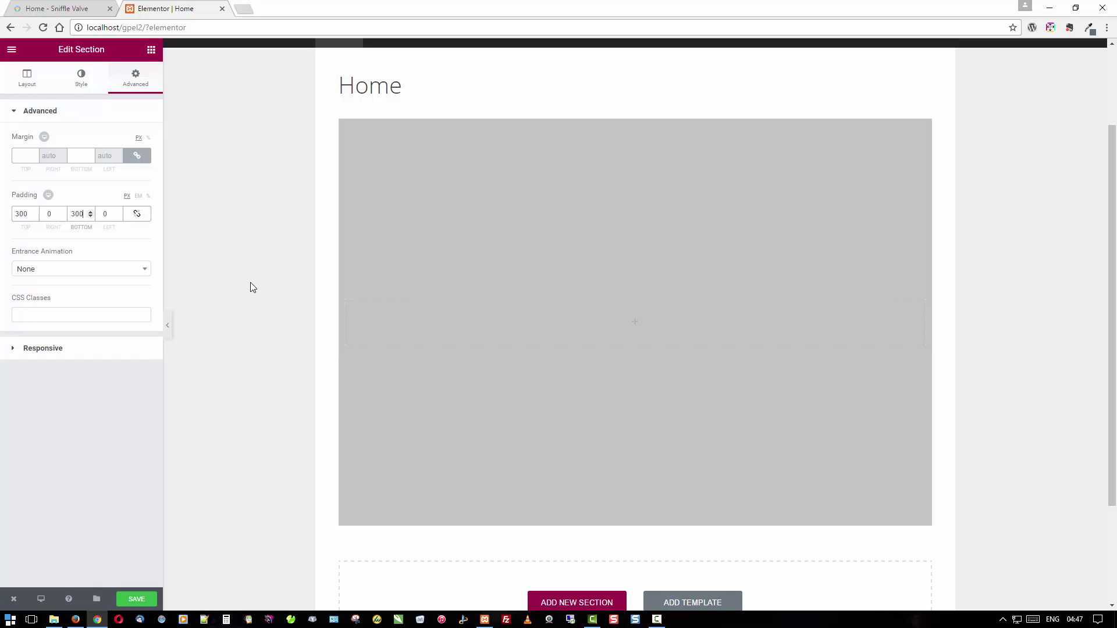
Add a Heading widget inside the section, centre it and set its title to "This is my cool home page".
{"action": "left_click", "coordinate": [152, 51]}
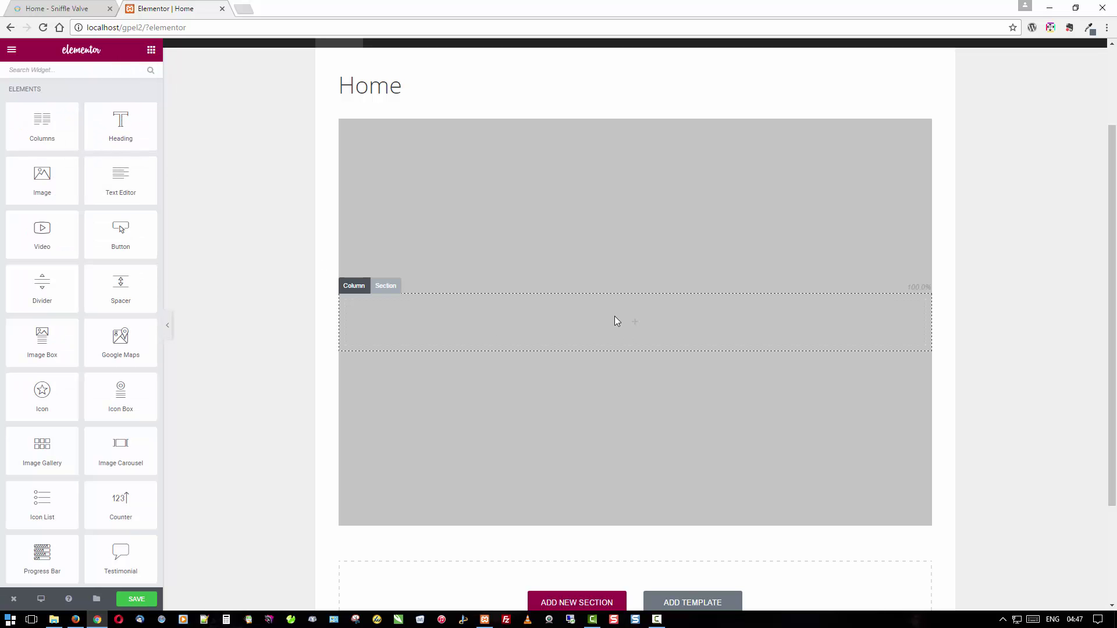
{"action": "left_click_drag", "start_coordinate": [131, 122], "coordinate": [582, 329]}
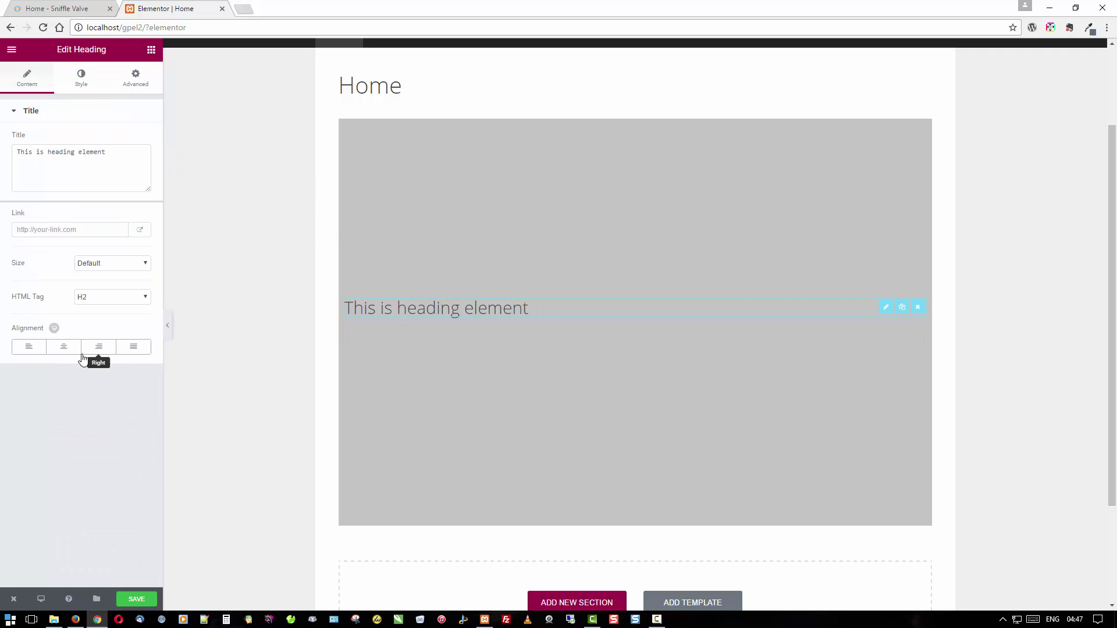
{"action": "left_click", "coordinate": [63, 348]}
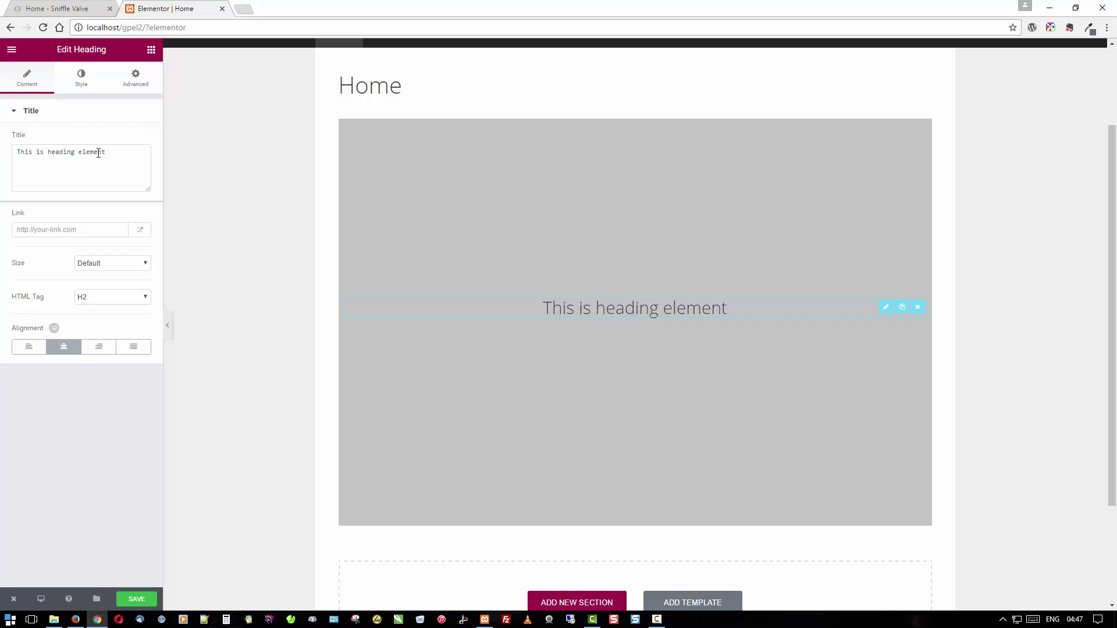
{"action": "key", "text": "ctrl+a"}
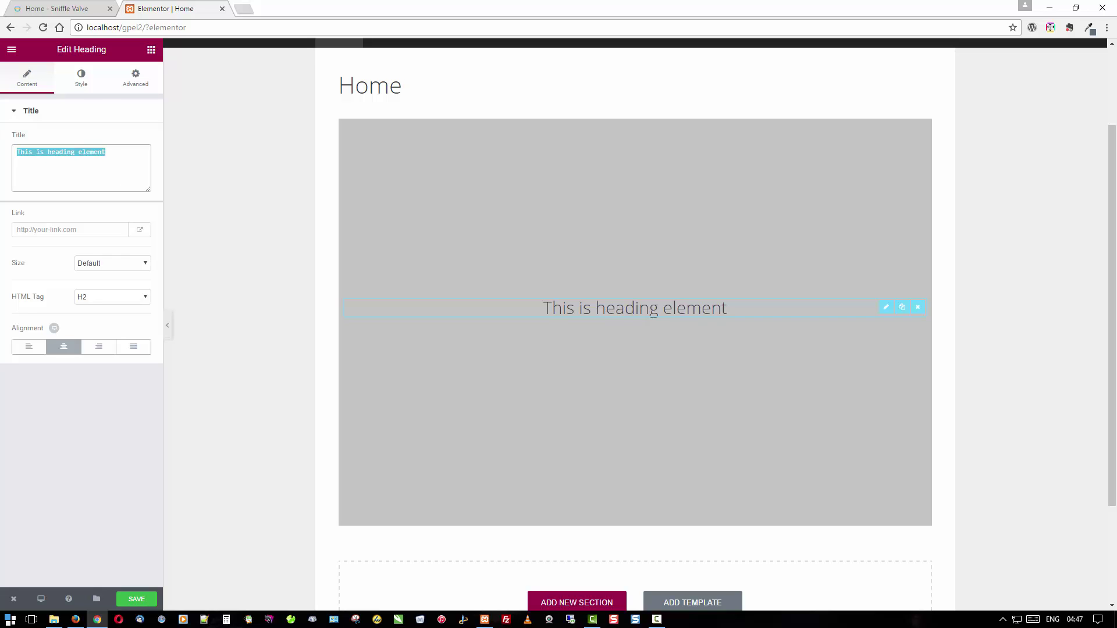
{"action": "type", "text": "This is my cool"}
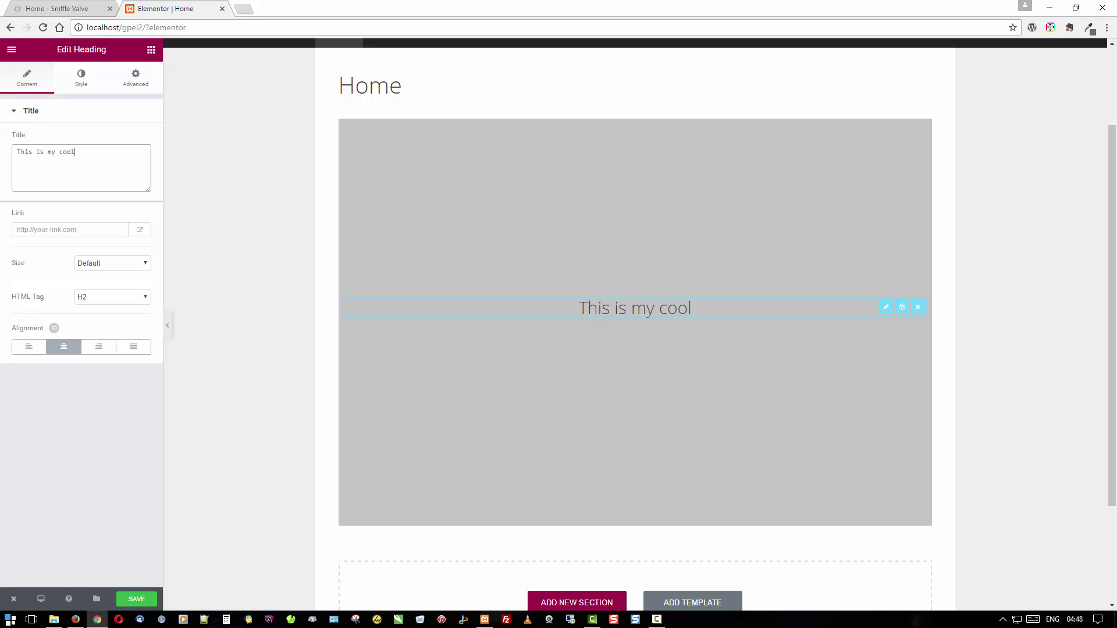
{"action": "type", "text": " home page"}
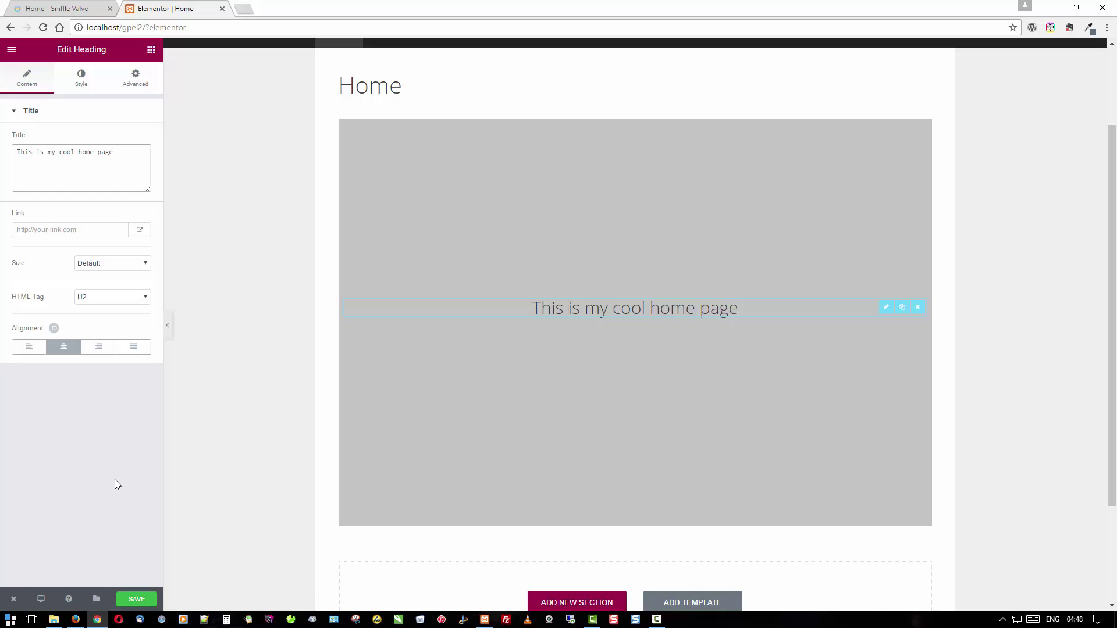
Try the green preset, rgb(97,206,112), as the section's background color and clear the background color.
{"action": "scroll", "coordinate": [269, 453], "scroll_direction": "down", "scroll_amount": 2}
{"action": "scroll", "coordinate": [269, 453], "scroll_direction": "up", "scroll_amount": 3}
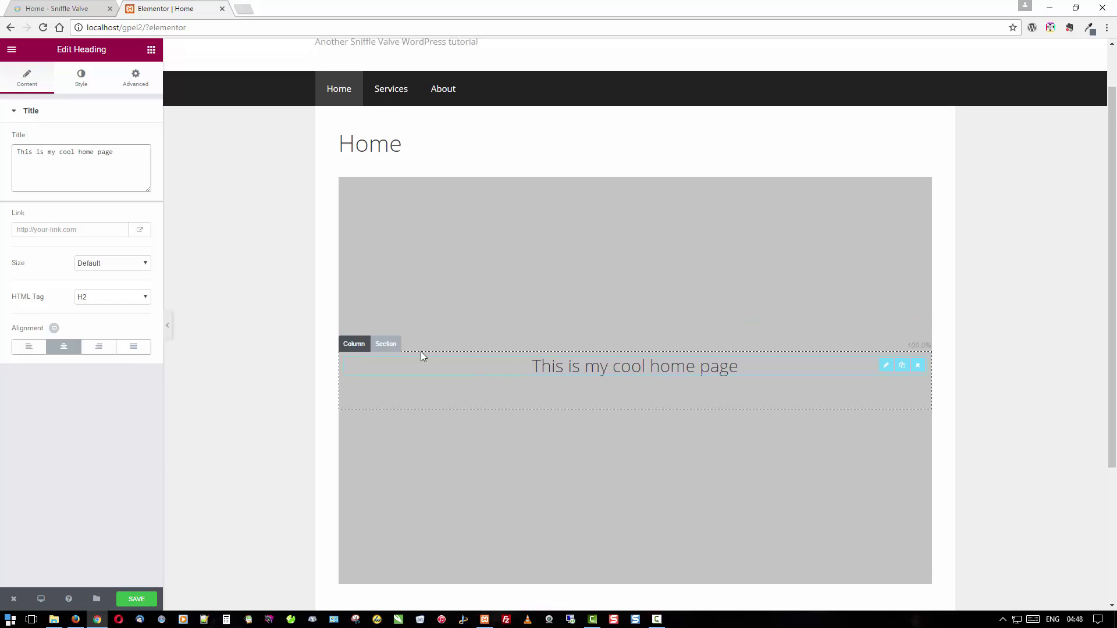
{"action": "left_click", "coordinate": [388, 348]}
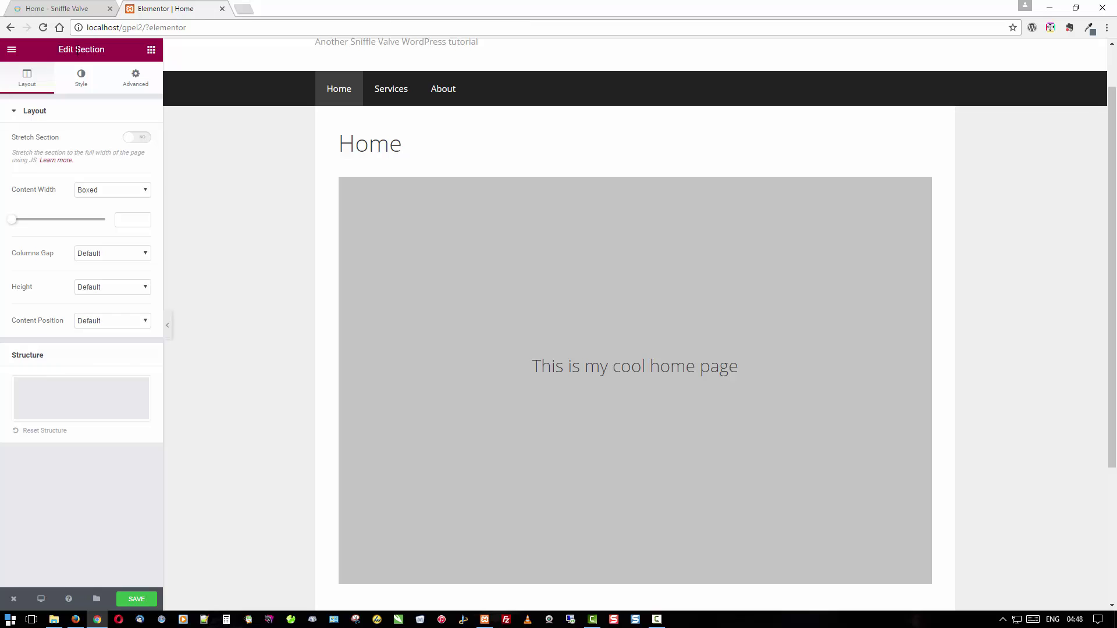
{"action": "left_click", "coordinate": [80, 79]}
{"action": "left_click", "coordinate": [131, 187]}
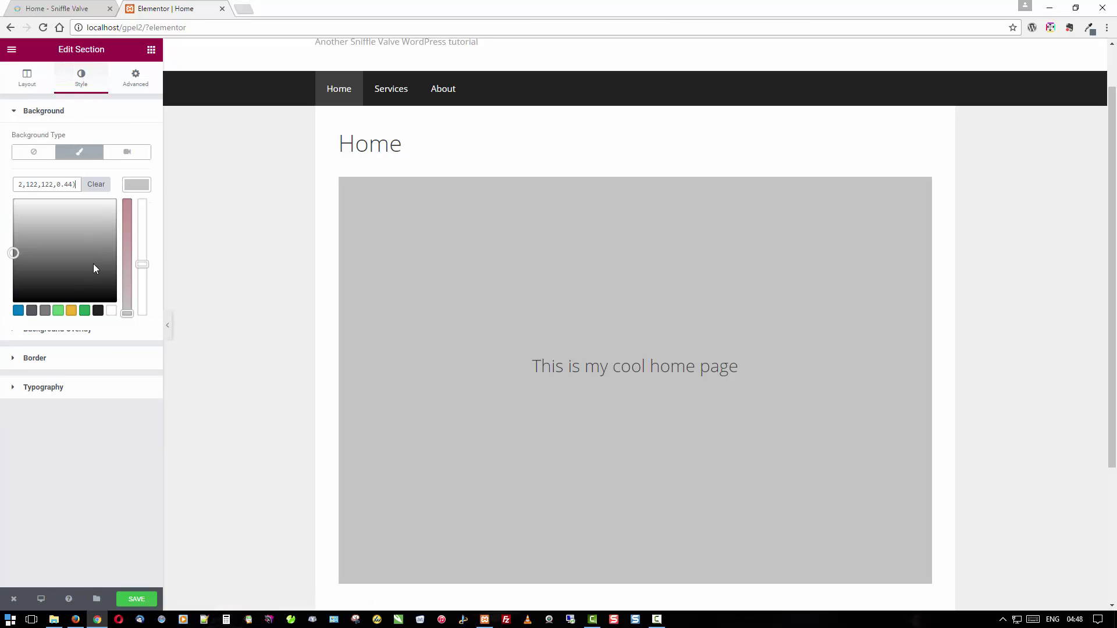
{"action": "left_click", "coordinate": [59, 310]}
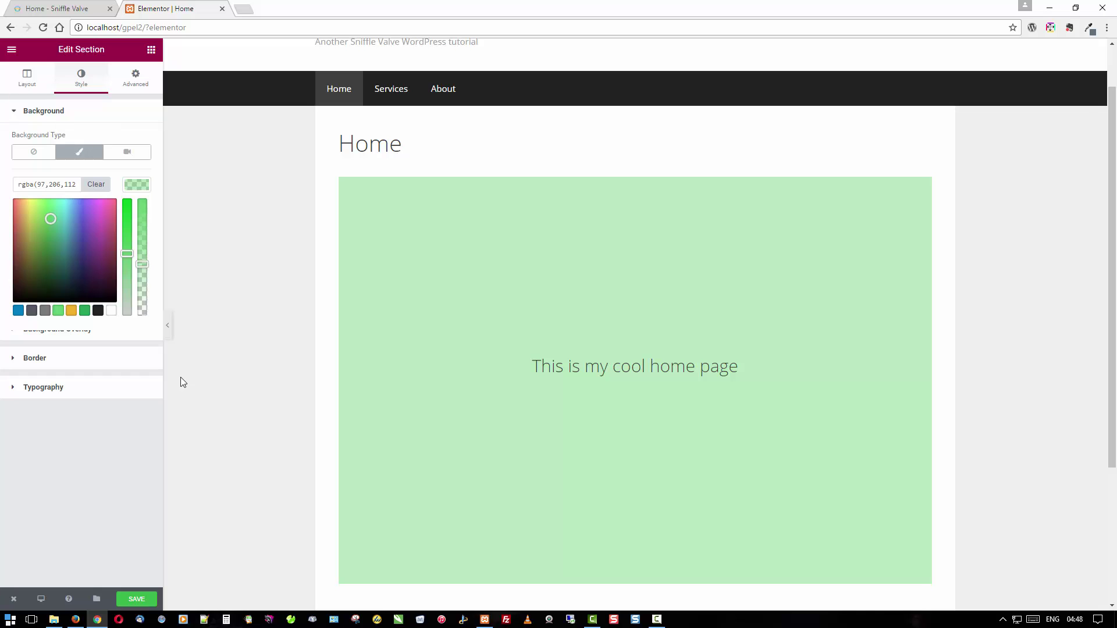
{"action": "left_click", "coordinate": [96, 183]}
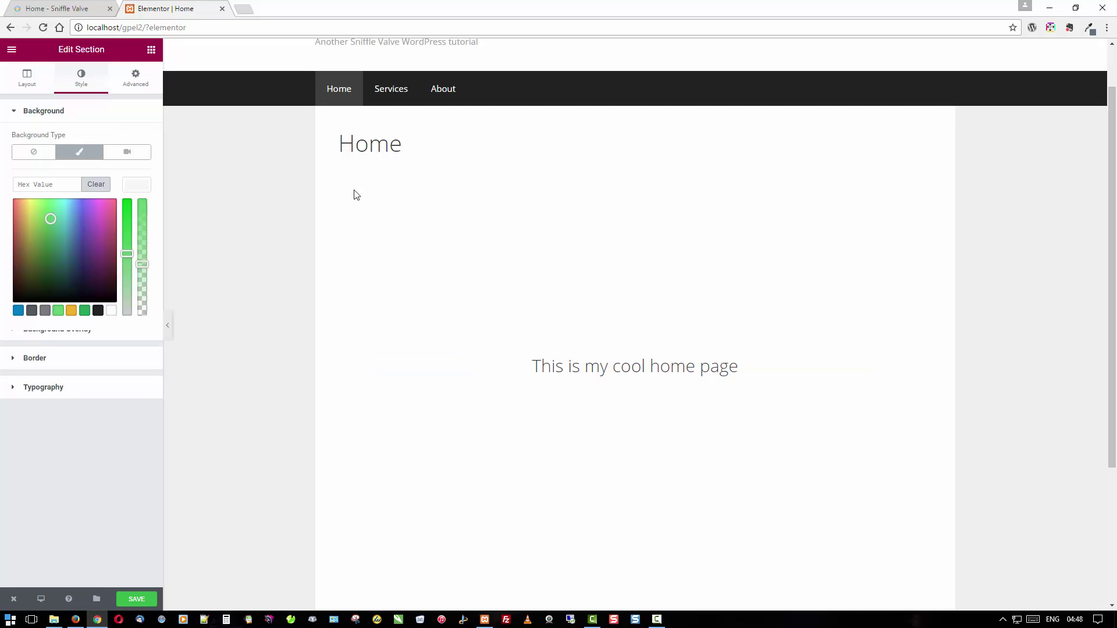
Insert a Columns element with two equal columns directly below the heading in the section.
{"action": "left_click", "coordinate": [153, 51]}
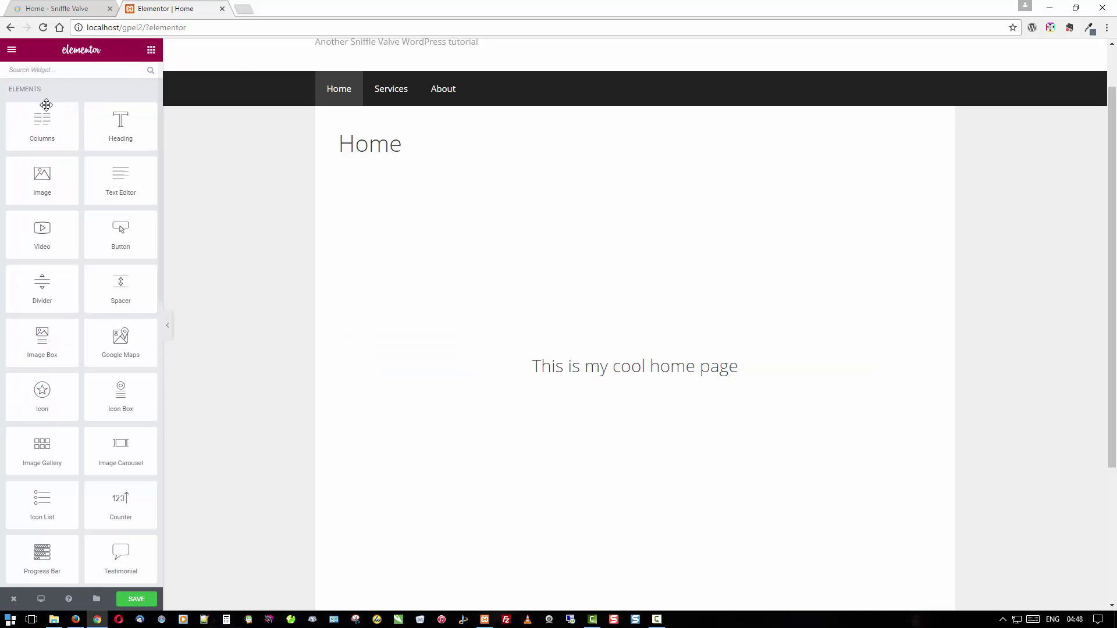
{"action": "left_click_drag", "start_coordinate": [42, 121], "coordinate": [581, 378]}
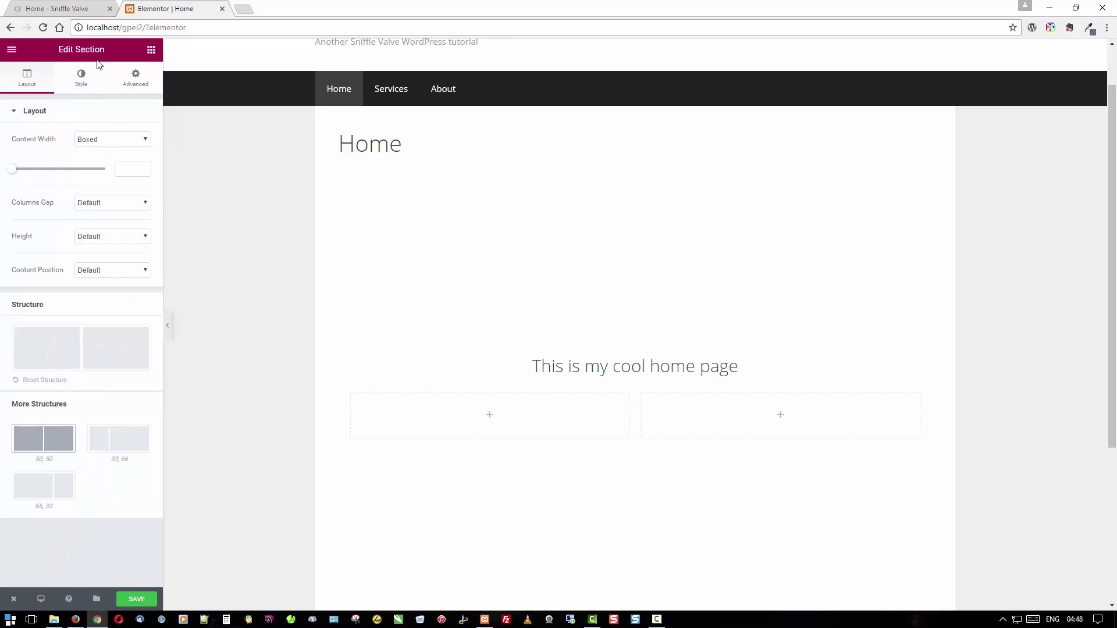
Add a Heading widget to the first column of the nested two-column section.
{"action": "left_click", "coordinate": [150, 49]}
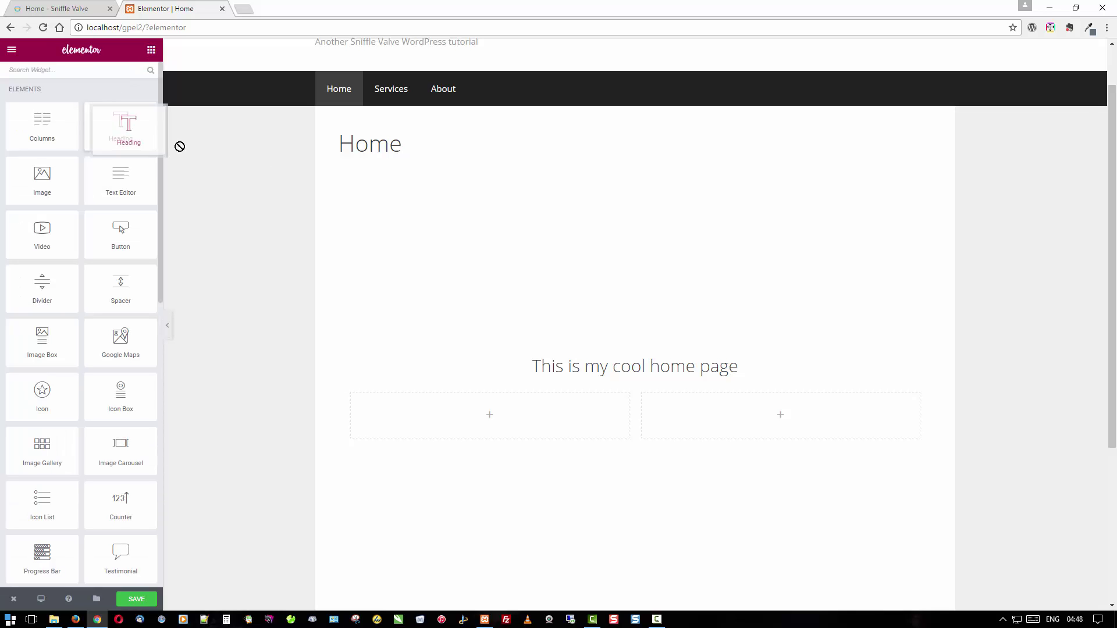
{"action": "triple_click", "coordinate": [506, 391]}
{"action": "left_click_drag", "start_coordinate": [123, 119], "coordinate": [463, 410]}
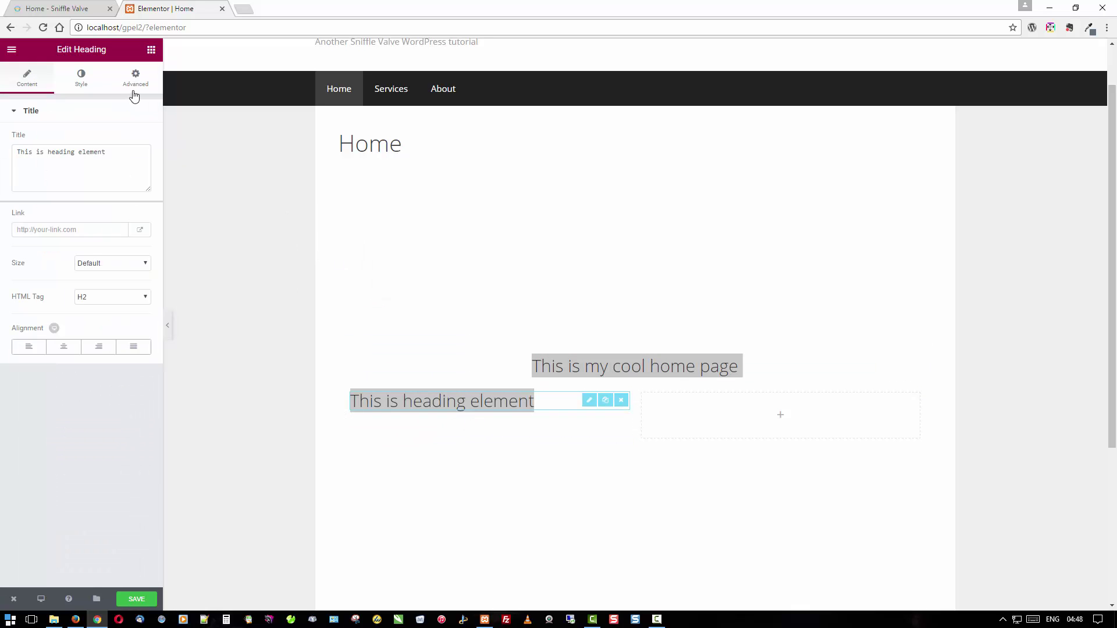
Move the "This is my cool home page" heading into the second column of the nested section.
{"action": "left_click", "coordinate": [152, 50]}
{"action": "left_click_drag", "start_coordinate": [115, 109], "coordinate": [684, 405]}
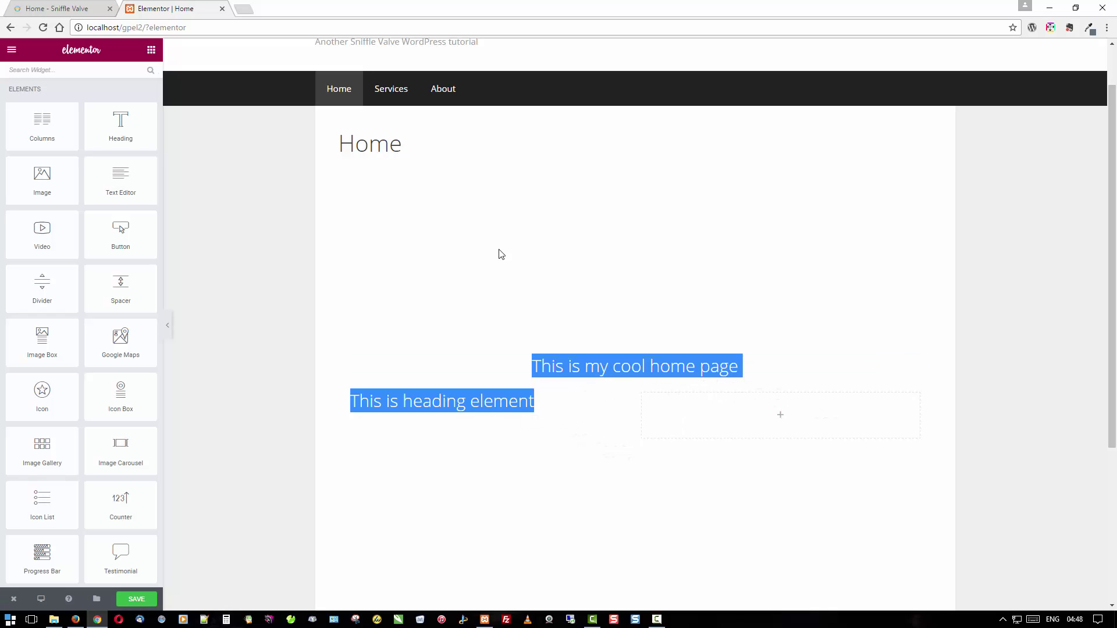
{"action": "left_click_drag", "start_coordinate": [110, 111], "coordinate": [132, 135]}
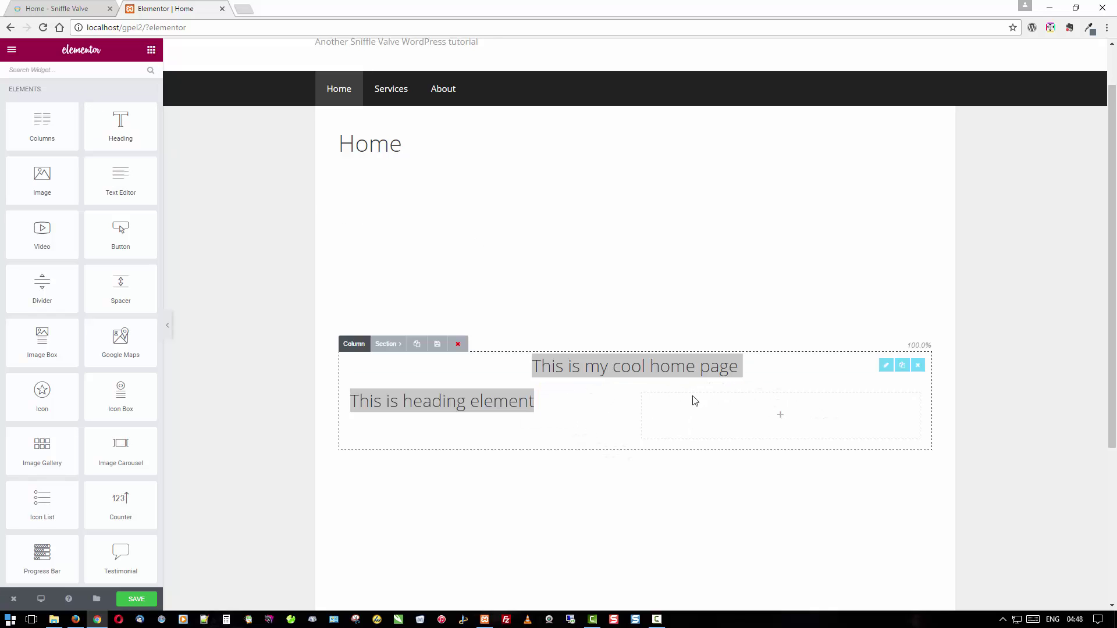
{"action": "left_click", "coordinate": [378, 252]}
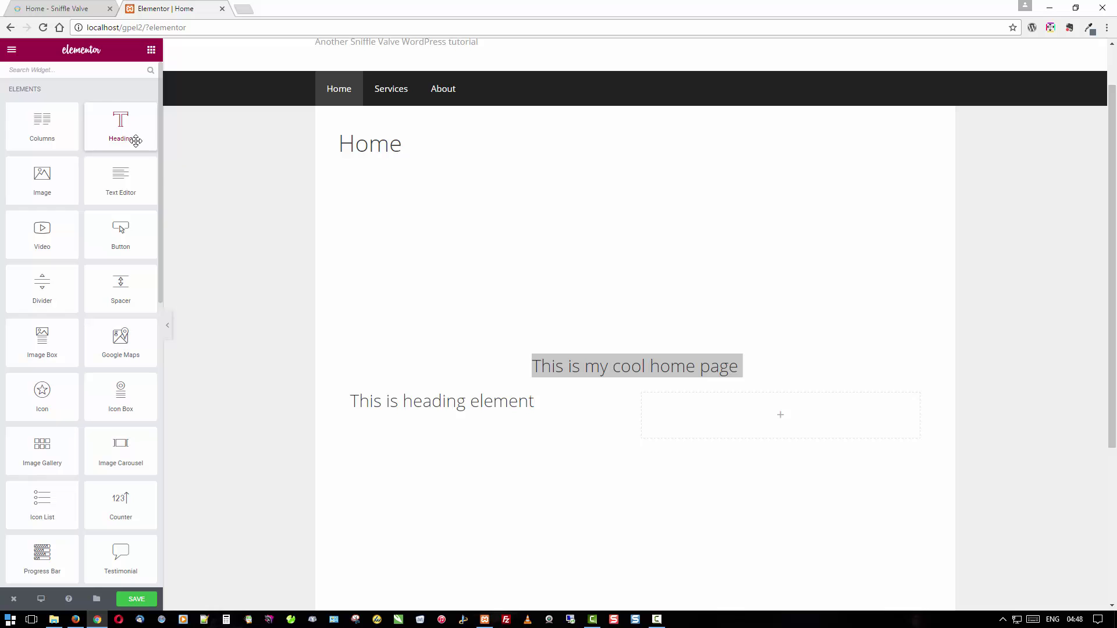
{"action": "left_click_drag", "start_coordinate": [541, 416], "coordinate": [733, 387]}
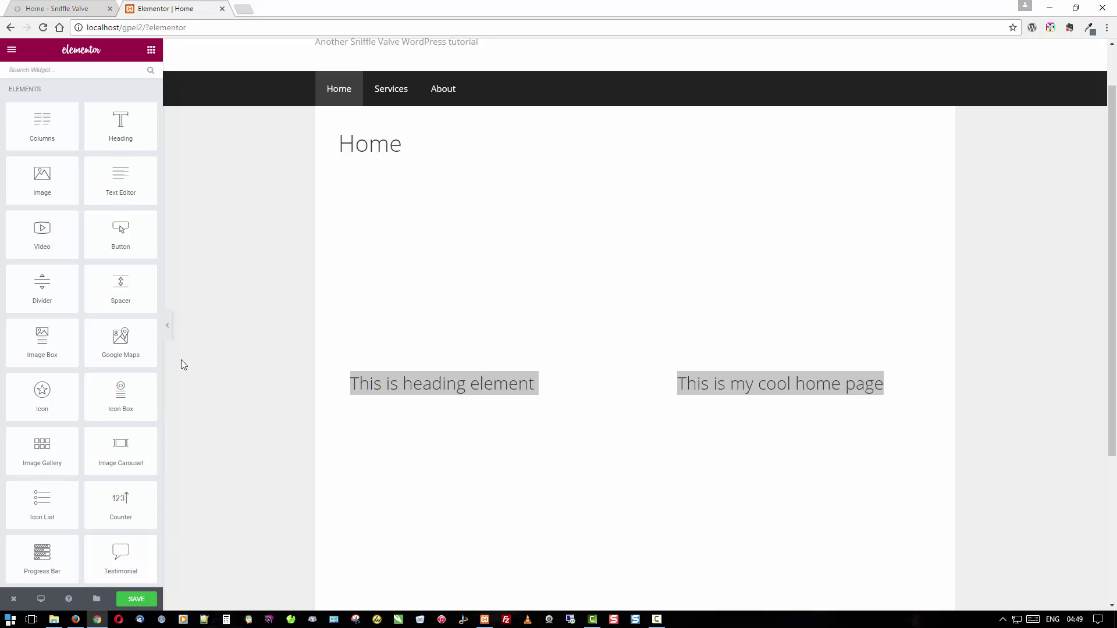
Delete all content from the page and add a new single-column section.
{"action": "left_click", "coordinate": [11, 49]}
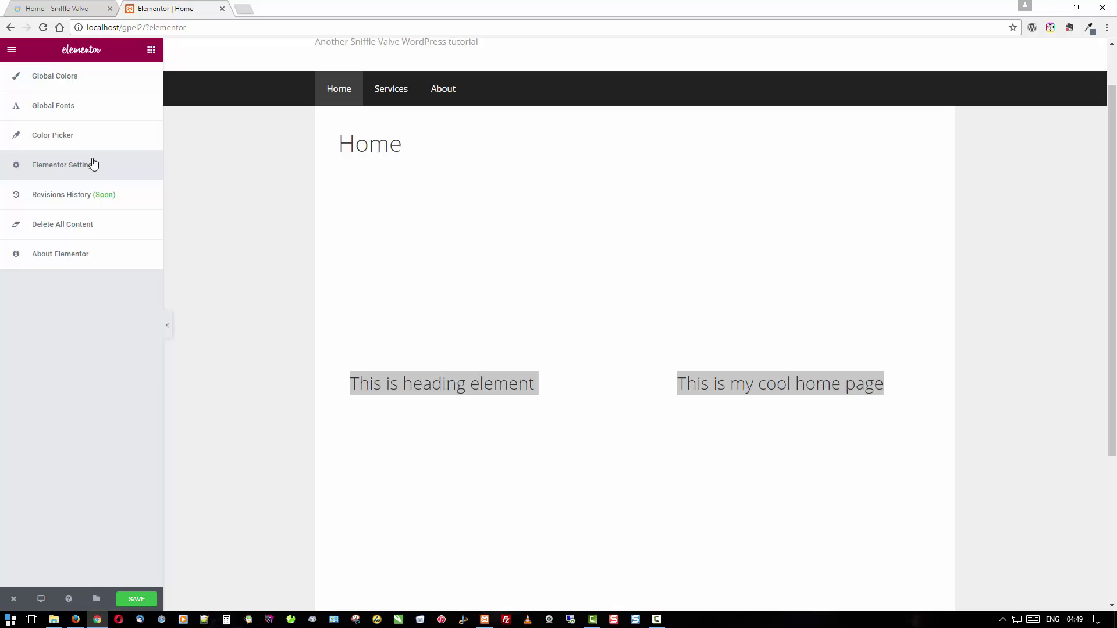
{"action": "left_click", "coordinate": [86, 227]}
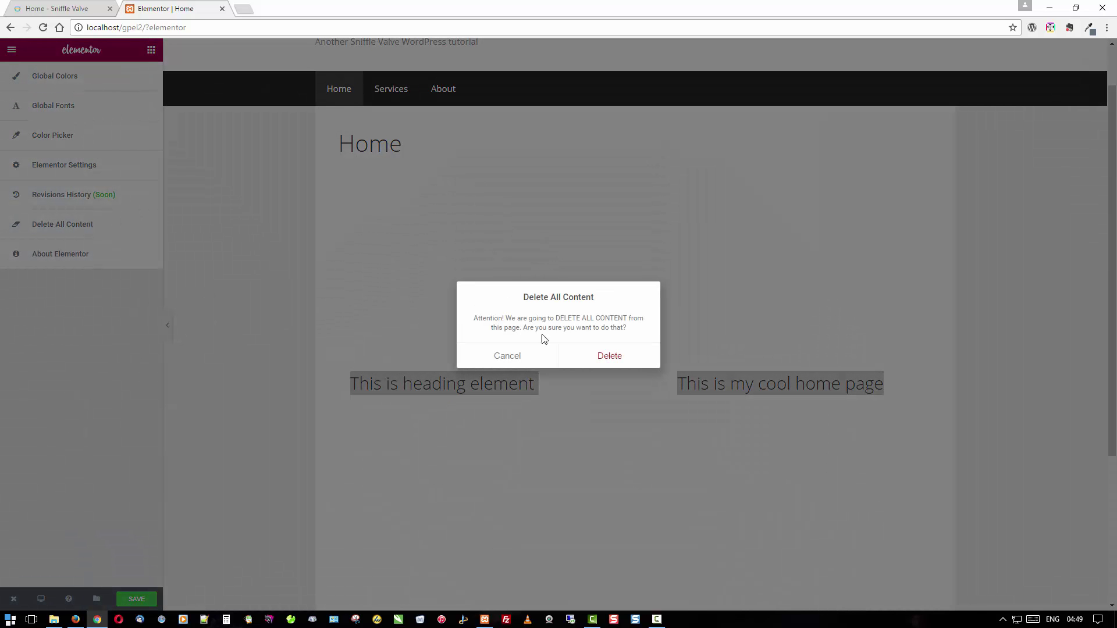
{"action": "left_click", "coordinate": [611, 365]}
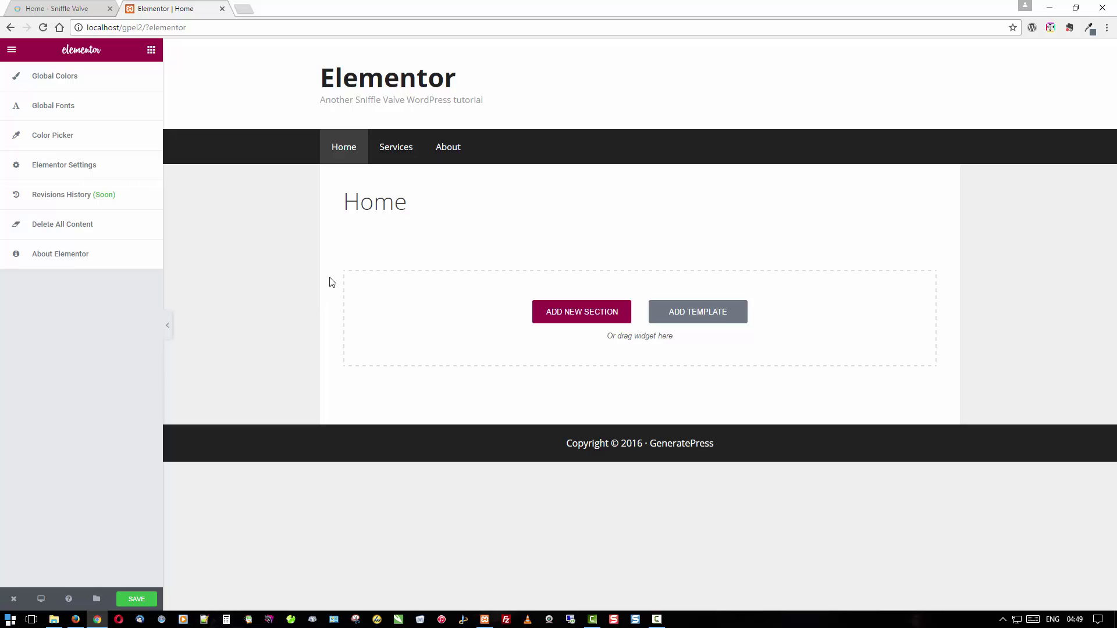
{"action": "left_click", "coordinate": [618, 317]}
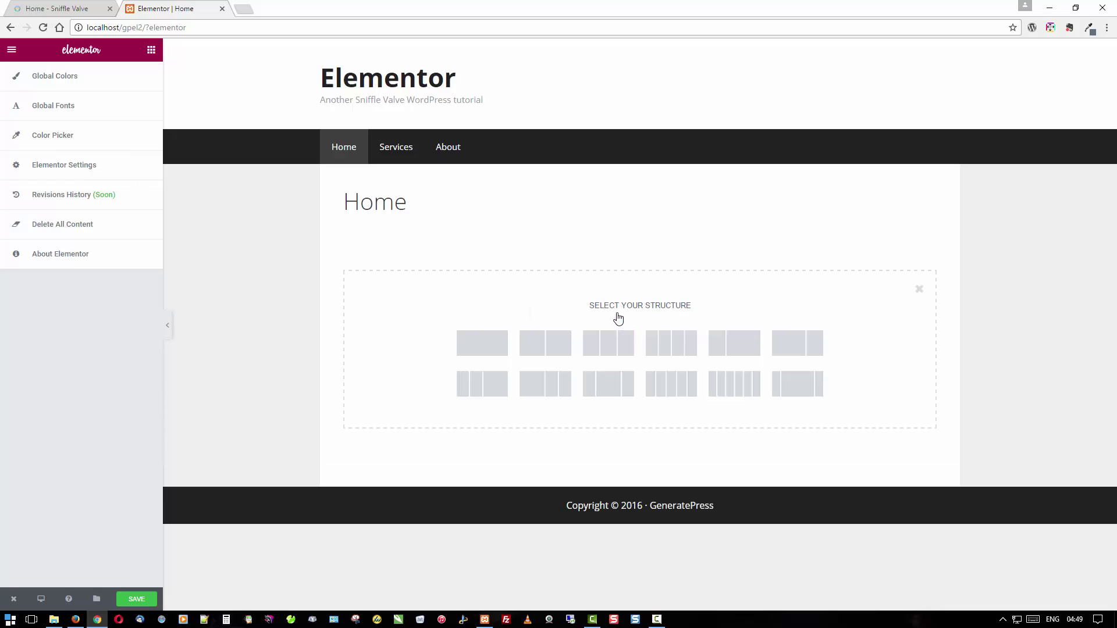
{"action": "left_click", "coordinate": [491, 346]}
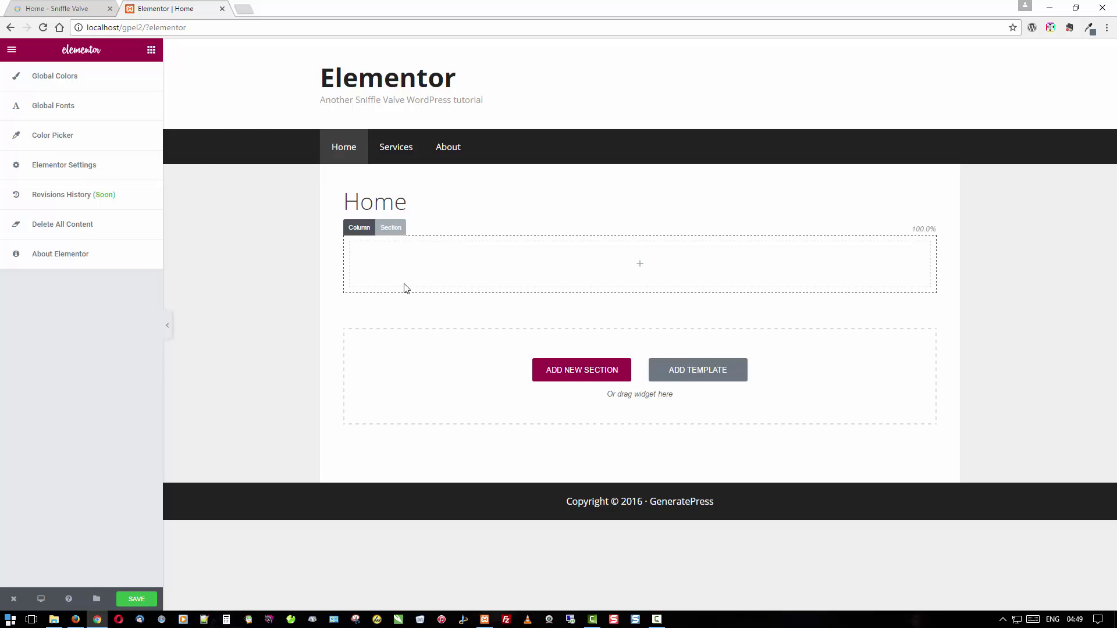
Give the new section a Classic background in the grey preset #7a7a7a and make the color partly transparent.
{"action": "left_click", "coordinate": [389, 227]}
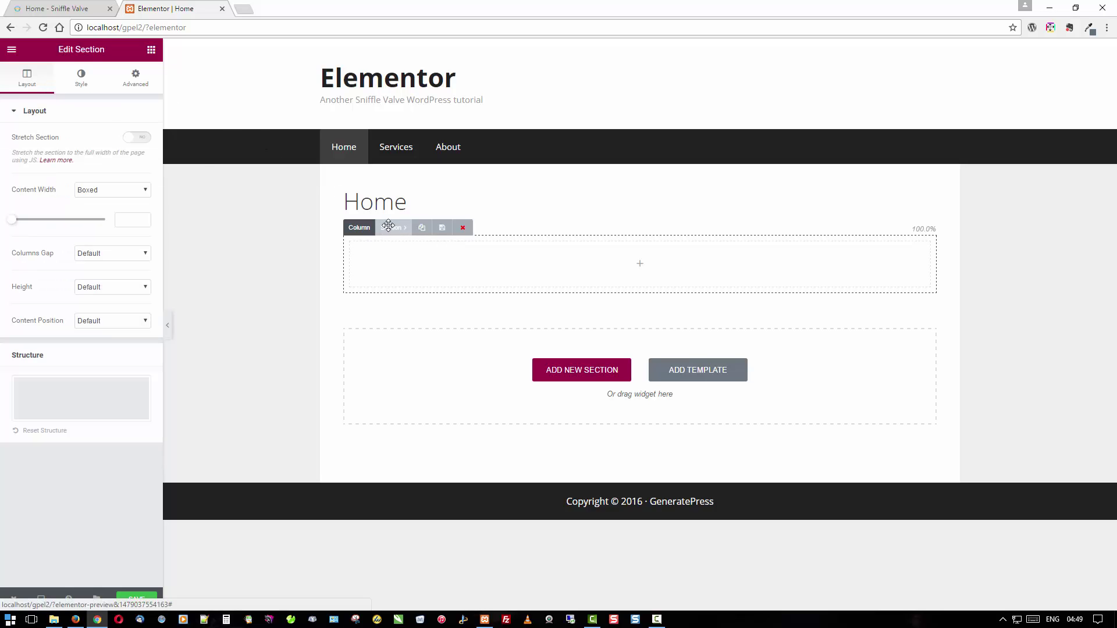
{"action": "left_click", "coordinate": [81, 77]}
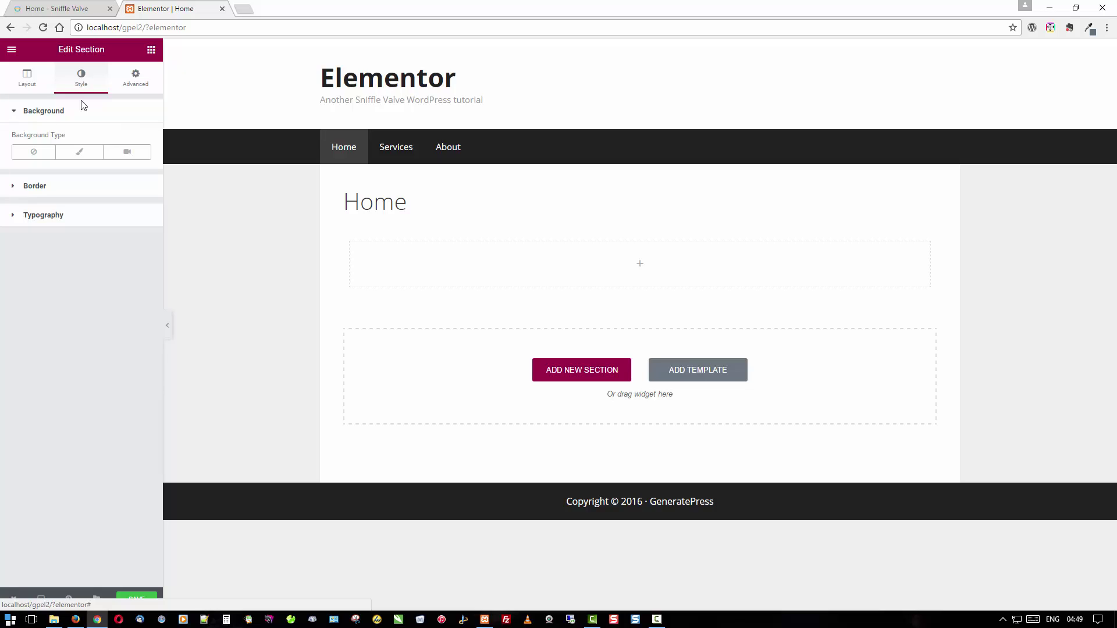
{"action": "left_click", "coordinate": [79, 152]}
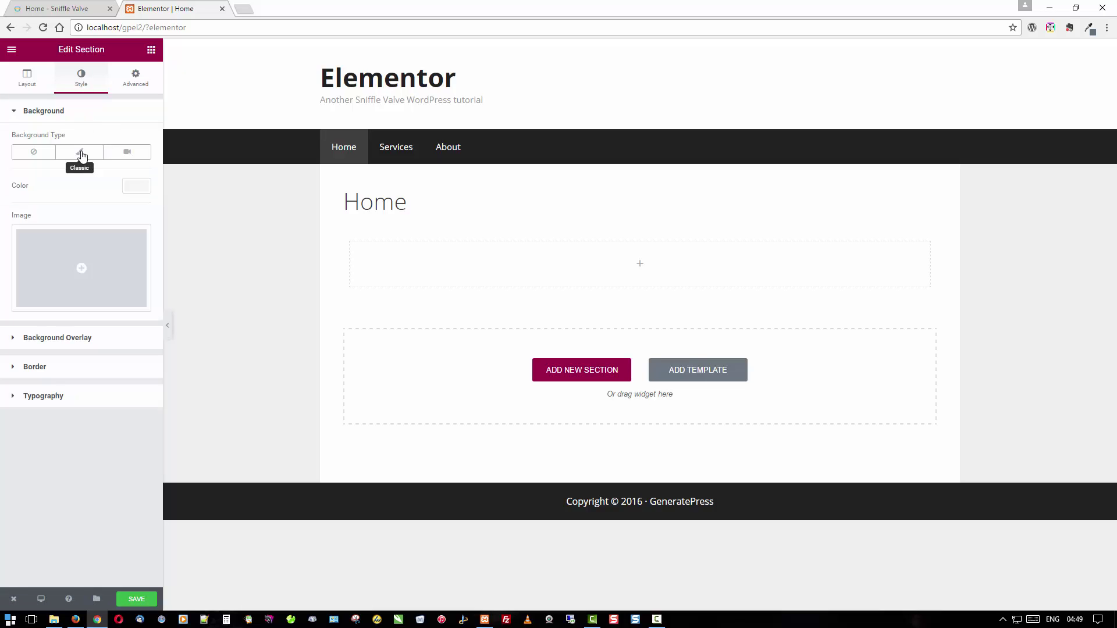
{"action": "left_click", "coordinate": [137, 186]}
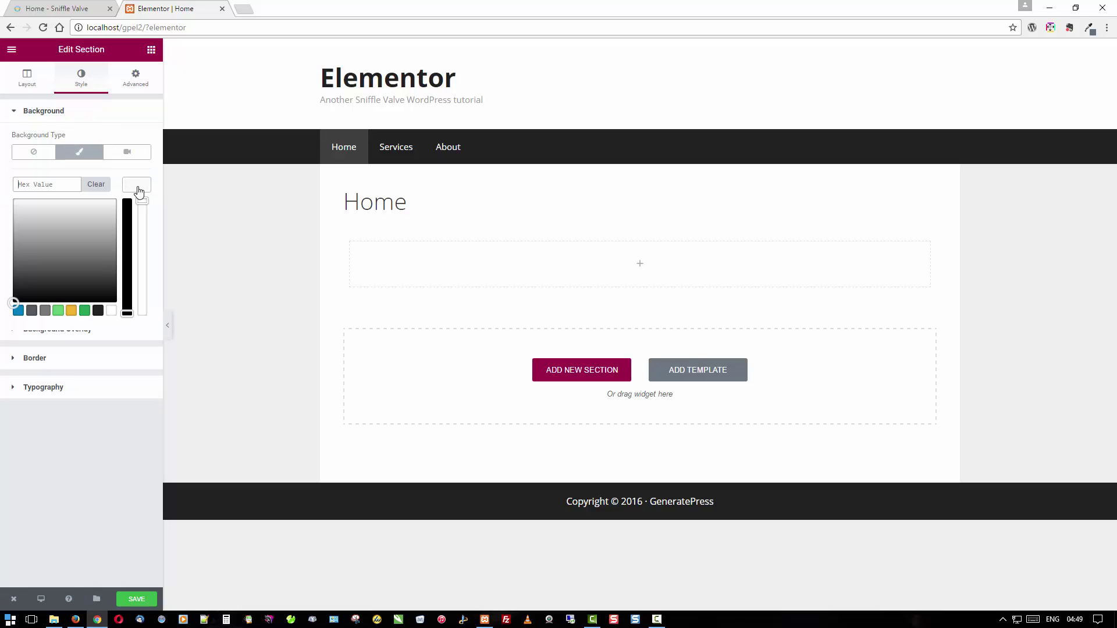
{"action": "left_click", "coordinate": [44, 312]}
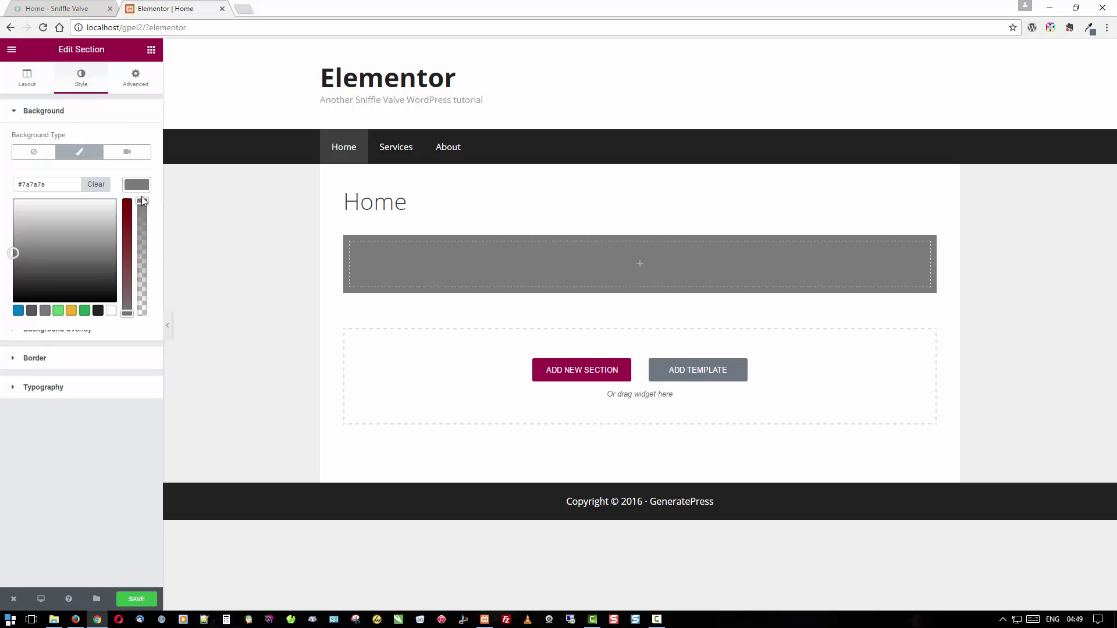
{"action": "left_click_drag", "start_coordinate": [142, 201], "coordinate": [142, 249]}
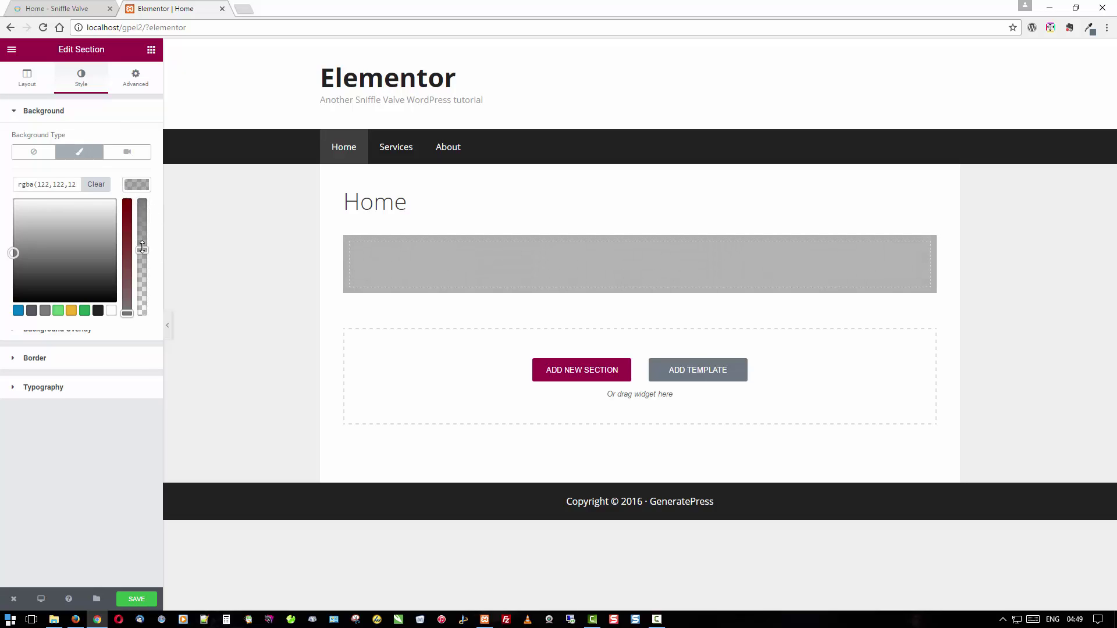
Unlink the grey section's padding values and set its top and bottom padding to 300.
{"action": "left_click", "coordinate": [136, 78]}
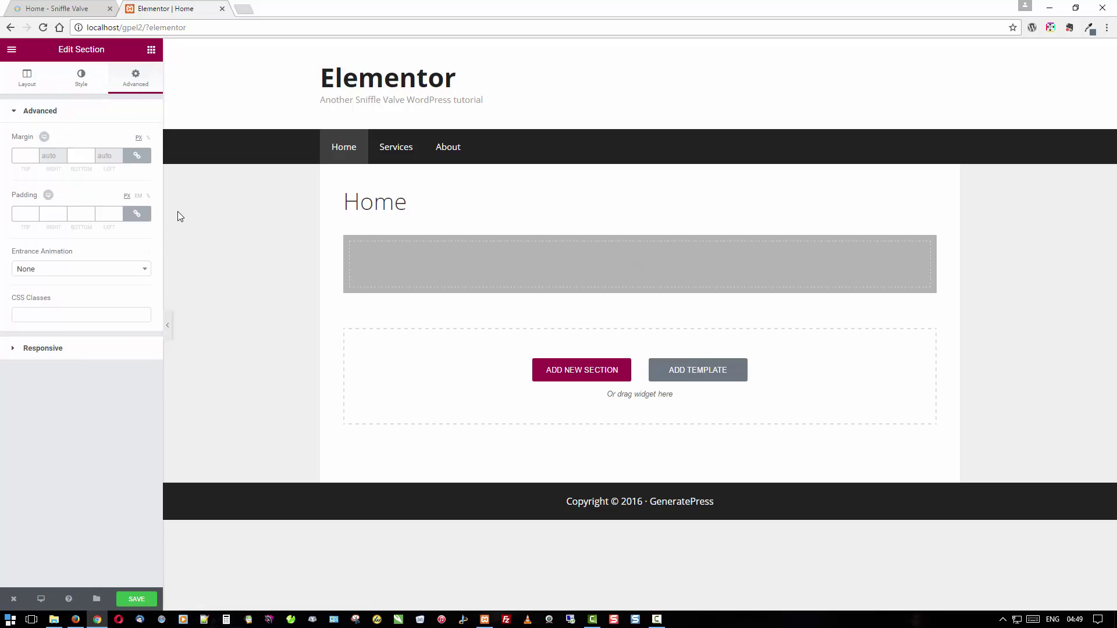
{"action": "left_click", "coordinate": [145, 218]}
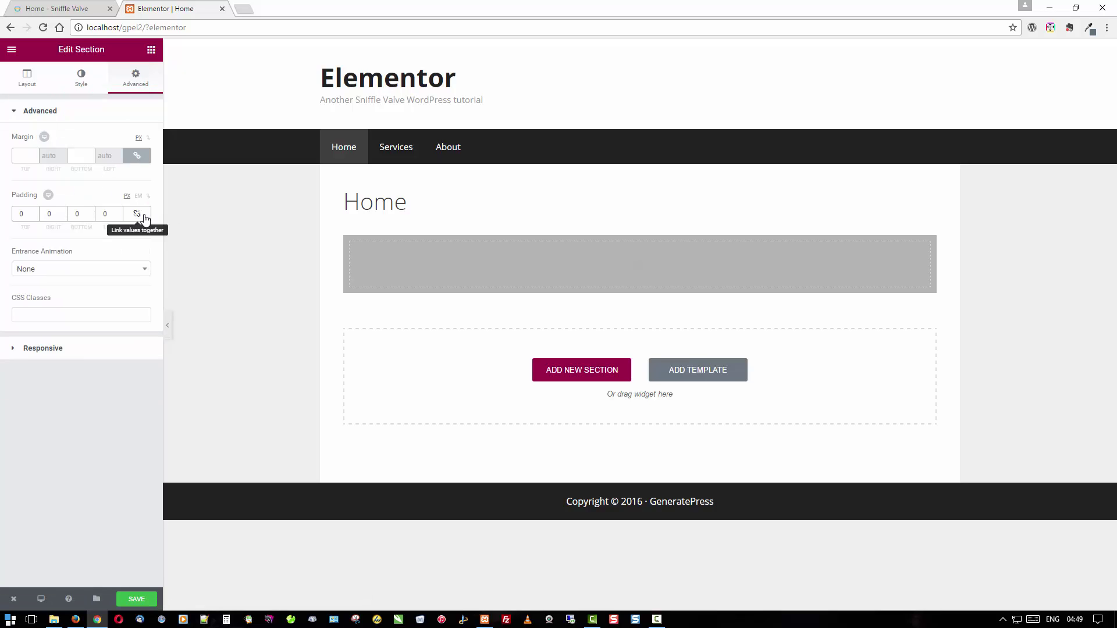
{"action": "left_click", "coordinate": [20, 214]}
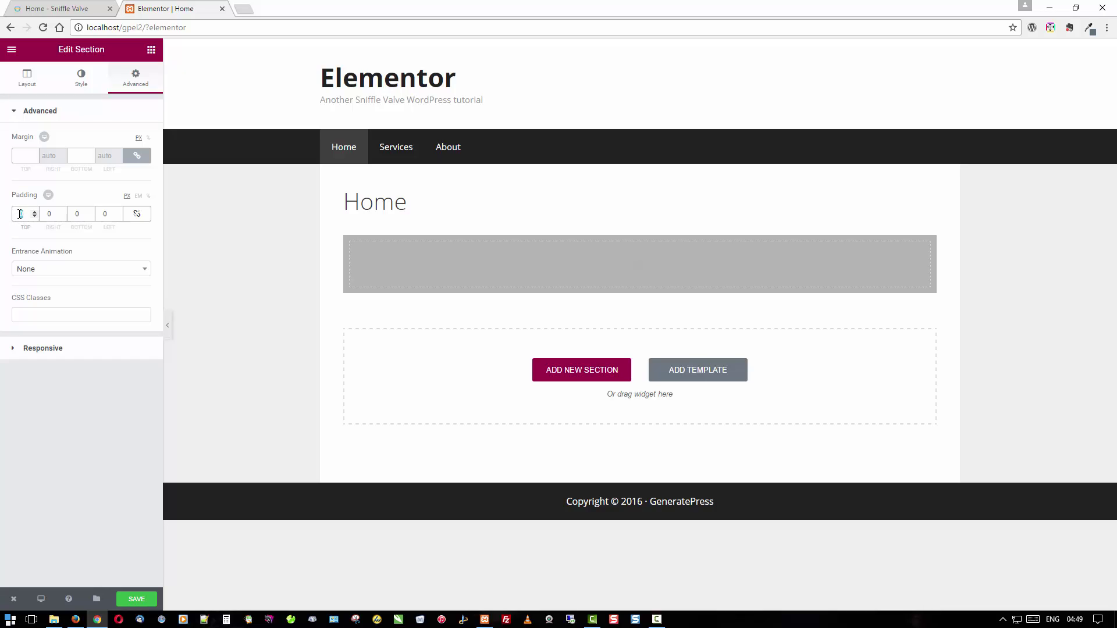
{"action": "type", "text": "300"}
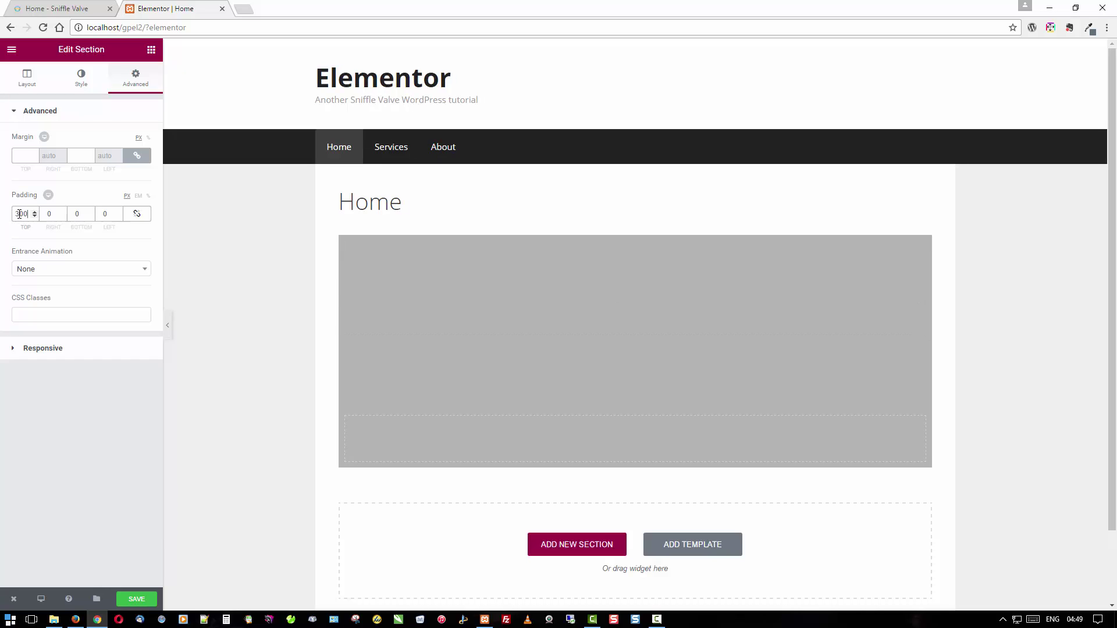
{"action": "key", "text": "Tab"}
{"action": "key", "text": "Tab"}
{"action": "type", "text": "300"}
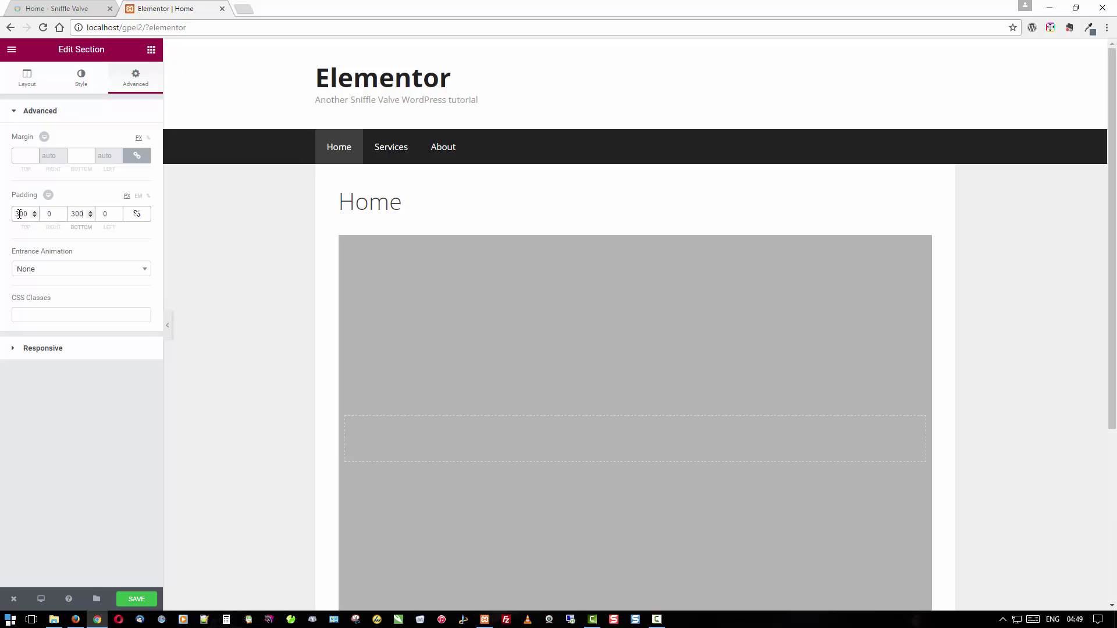
{"action": "scroll", "coordinate": [219, 276], "scroll_direction": "down", "scroll_amount": 2}
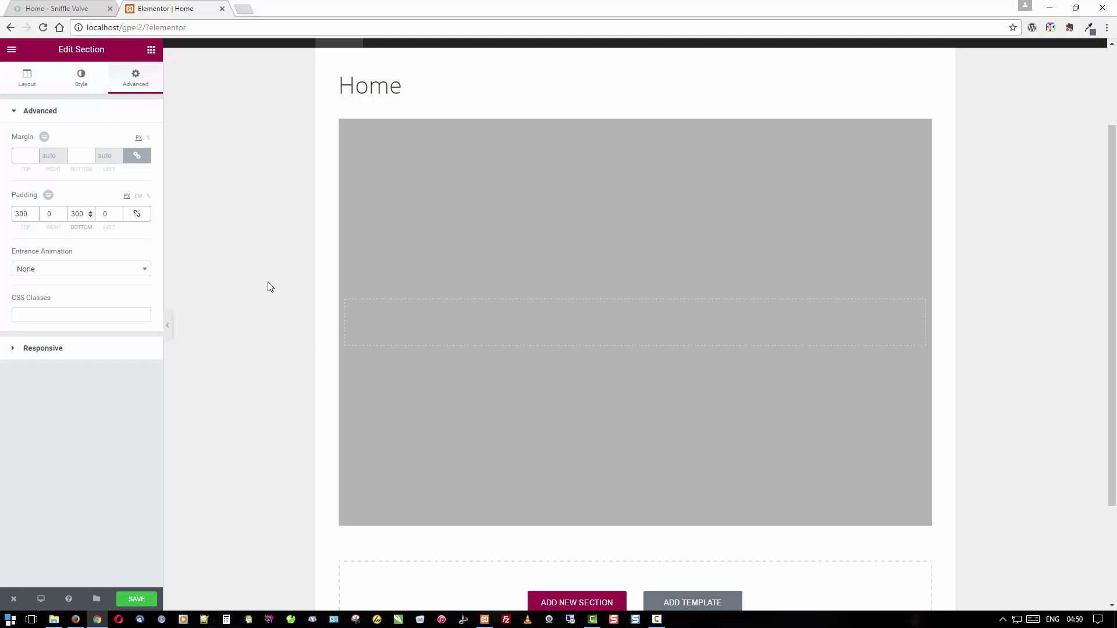
Insert a two-column Columns element inside the grey section, and view the outer section's style and nested section's layout settings.
{"action": "left_click", "coordinate": [151, 51]}
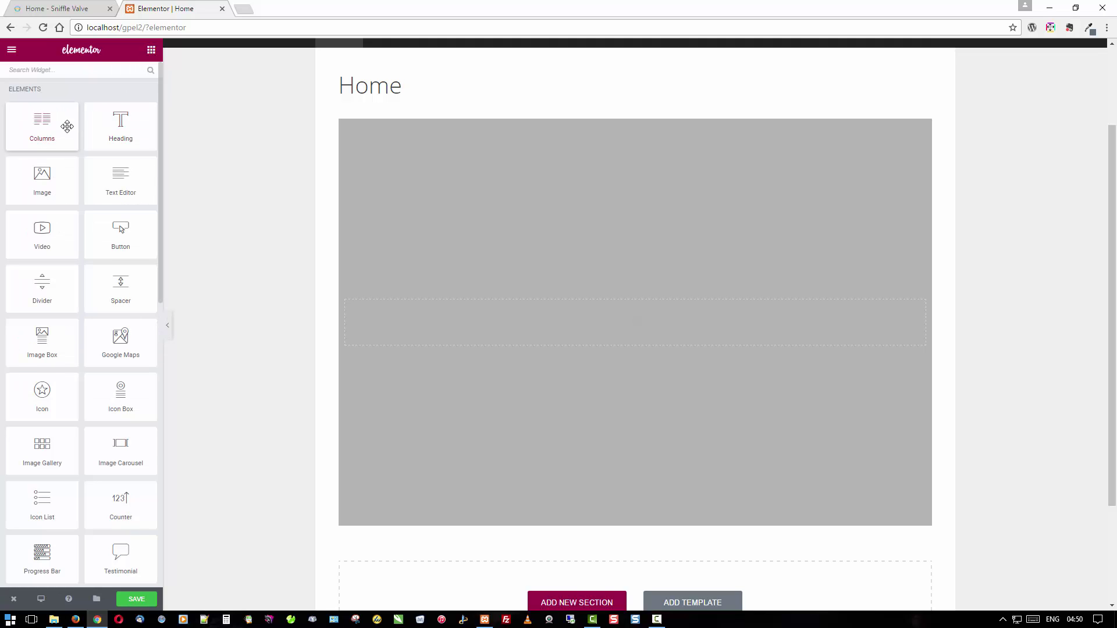
{"action": "left_click_drag", "start_coordinate": [46, 122], "coordinate": [539, 327]}
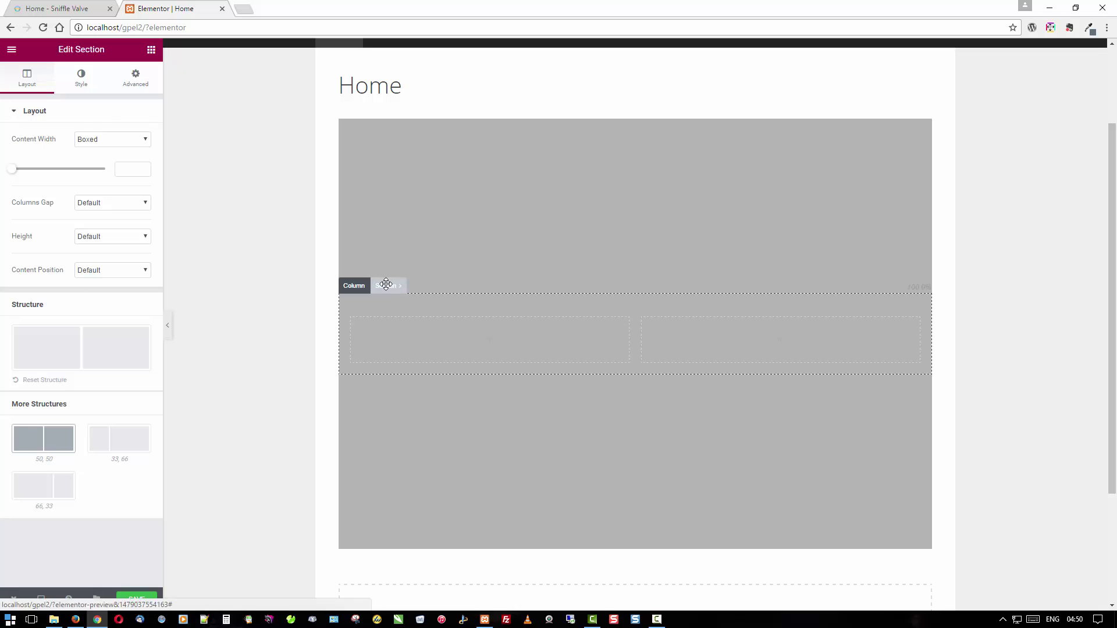
{"action": "left_click", "coordinate": [386, 286]}
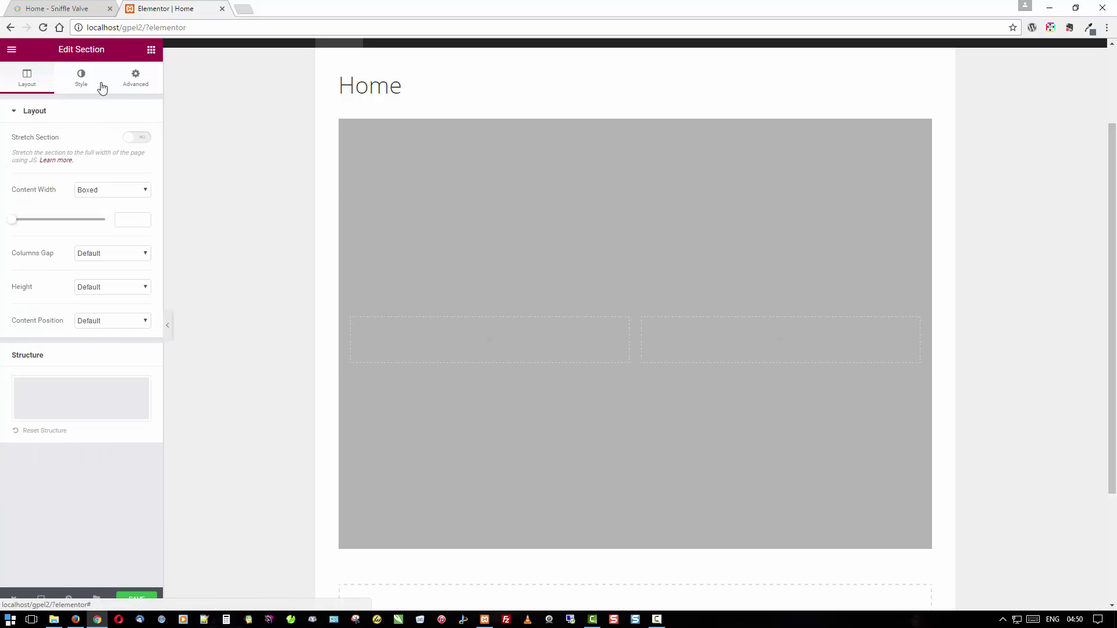
{"action": "left_click", "coordinate": [81, 77]}
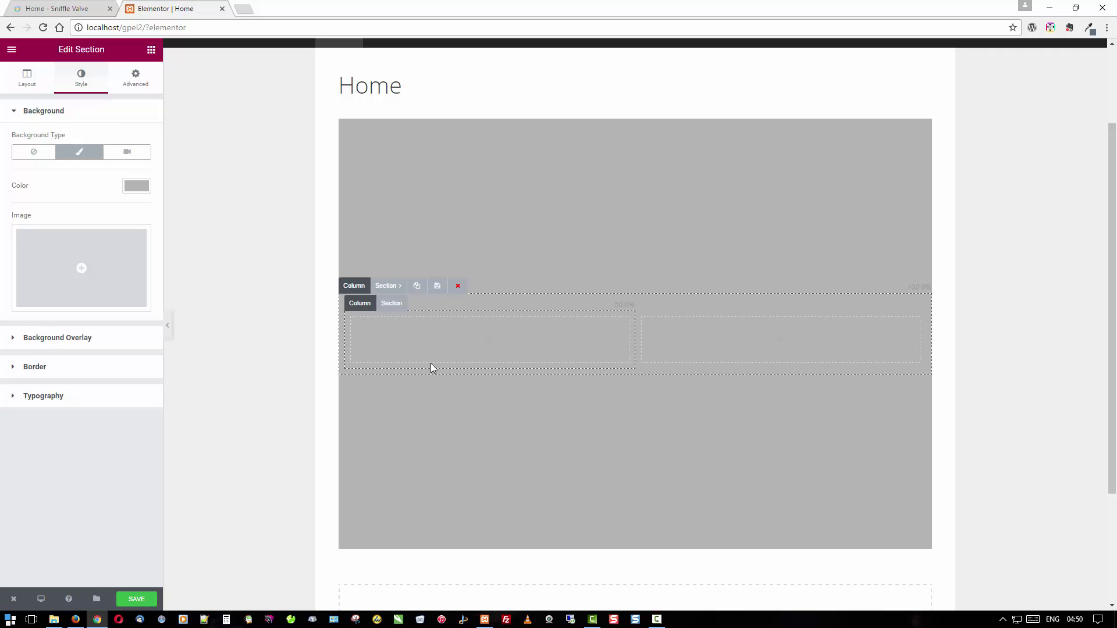
{"action": "left_click", "coordinate": [391, 304]}
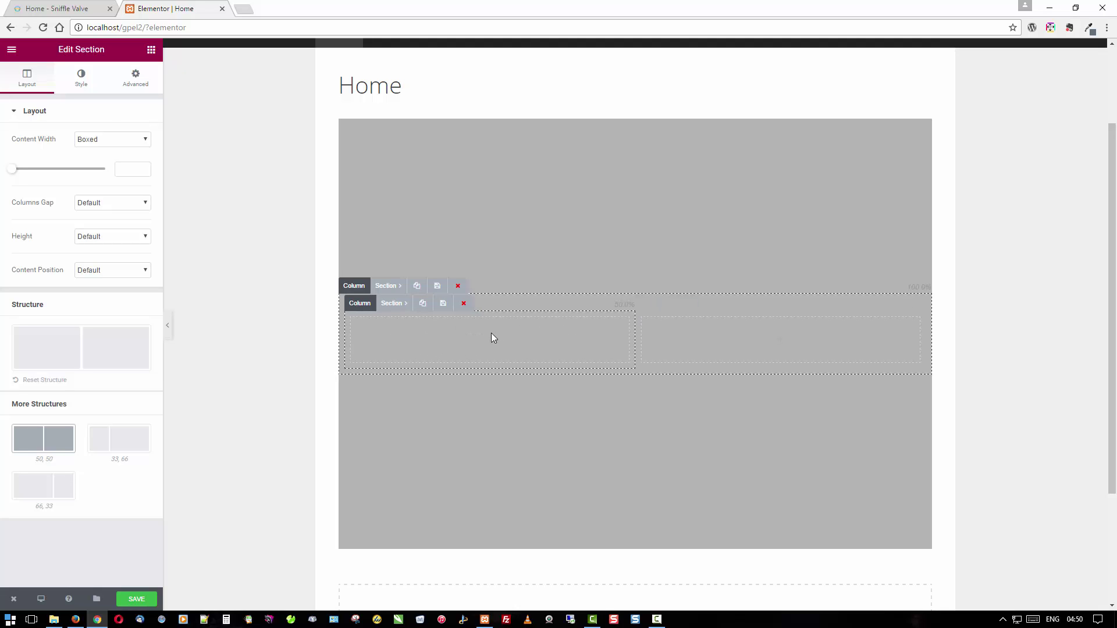
{"action": "left_click", "coordinate": [152, 50]}
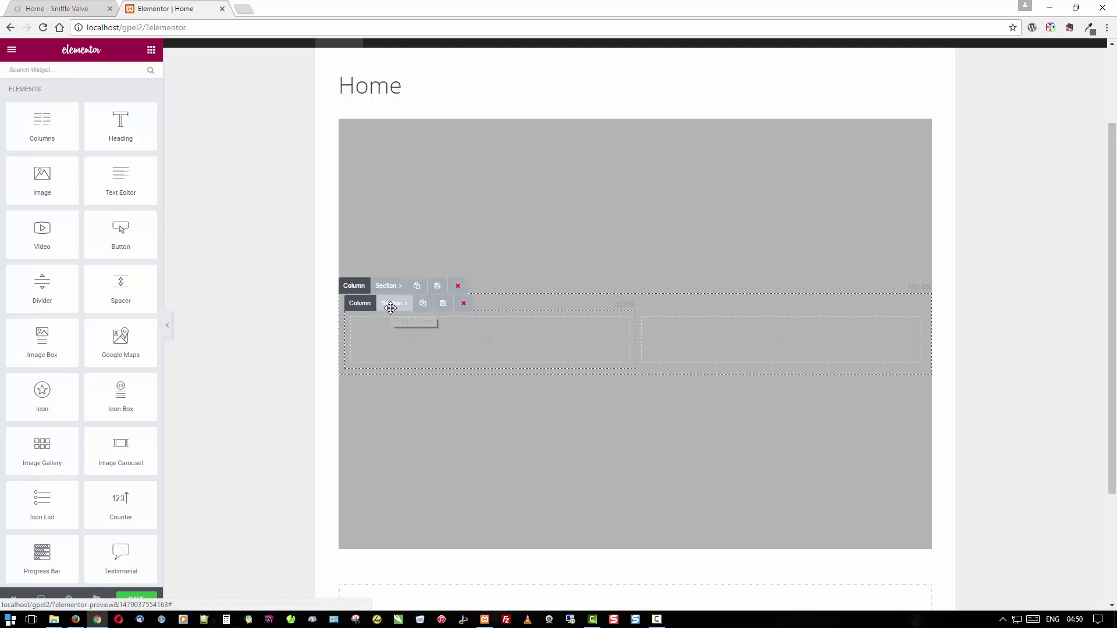
Give the nested section a Classic background in the green preset #61ce70.
{"action": "left_click", "coordinate": [391, 303]}
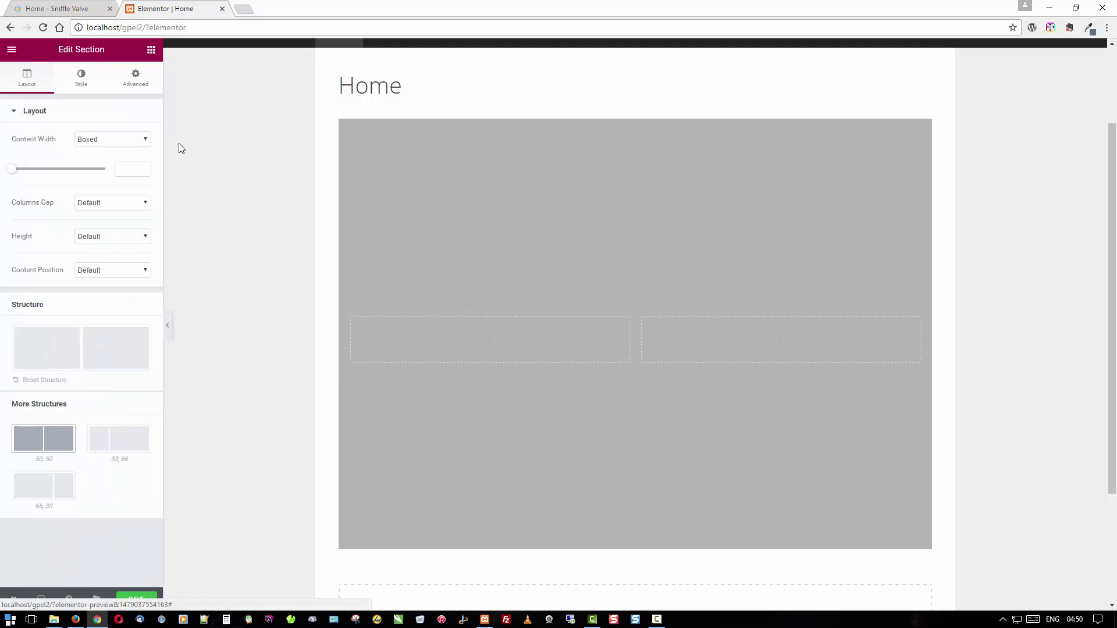
{"action": "left_click", "coordinate": [79, 80]}
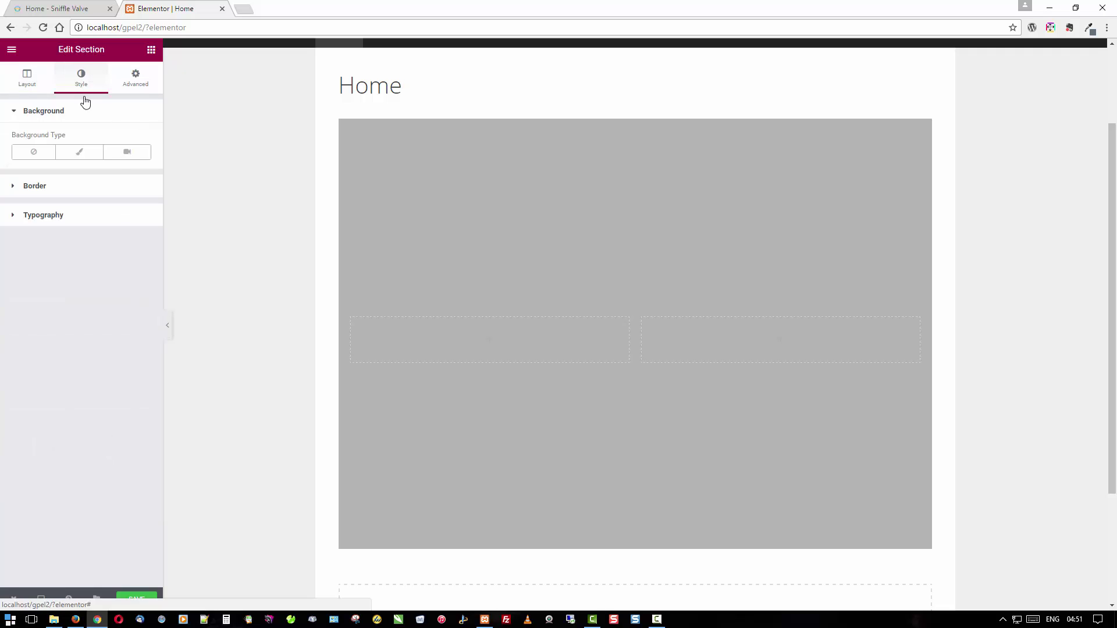
{"action": "left_click", "coordinate": [88, 152]}
{"action": "left_click", "coordinate": [125, 186]}
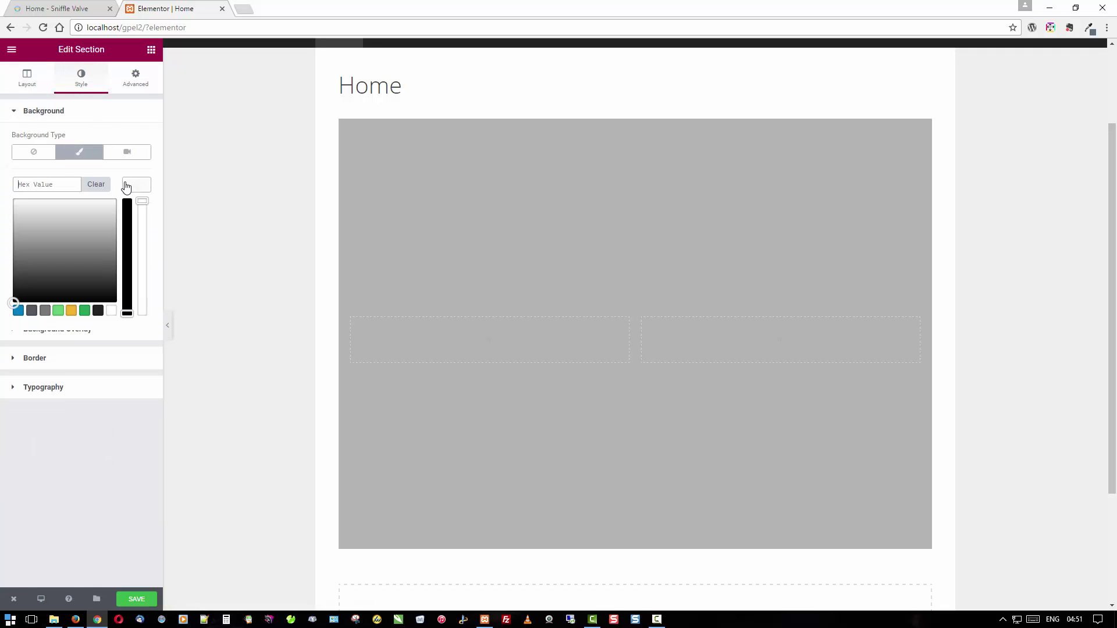
{"action": "left_click", "coordinate": [59, 309]}
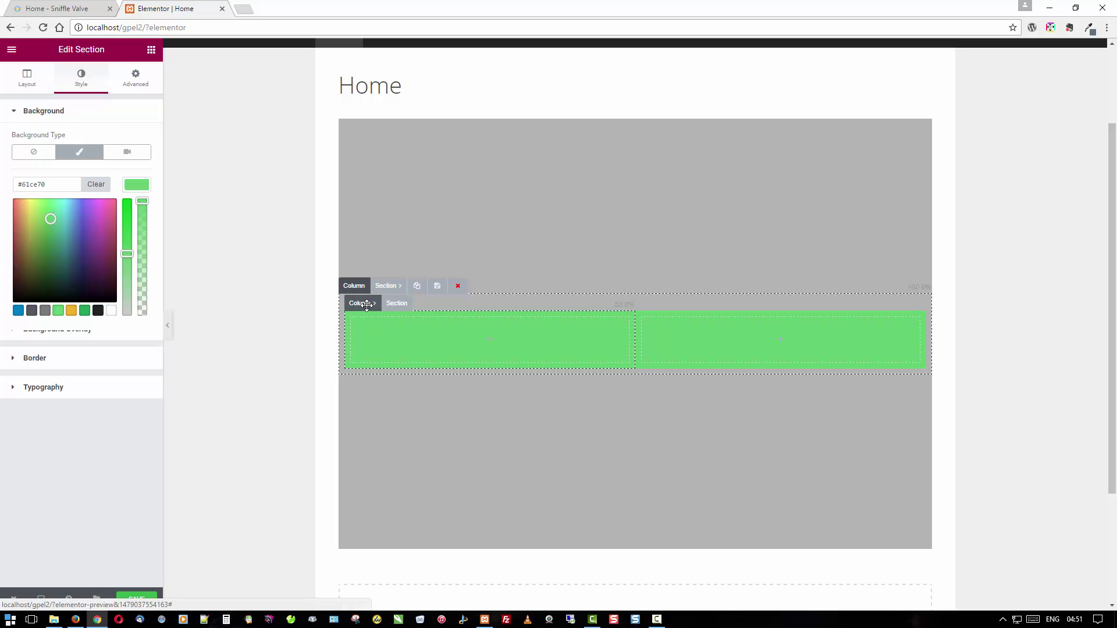
Add a third column to the nested green section, starting from its first column.
{"action": "left_click", "coordinate": [366, 303]}
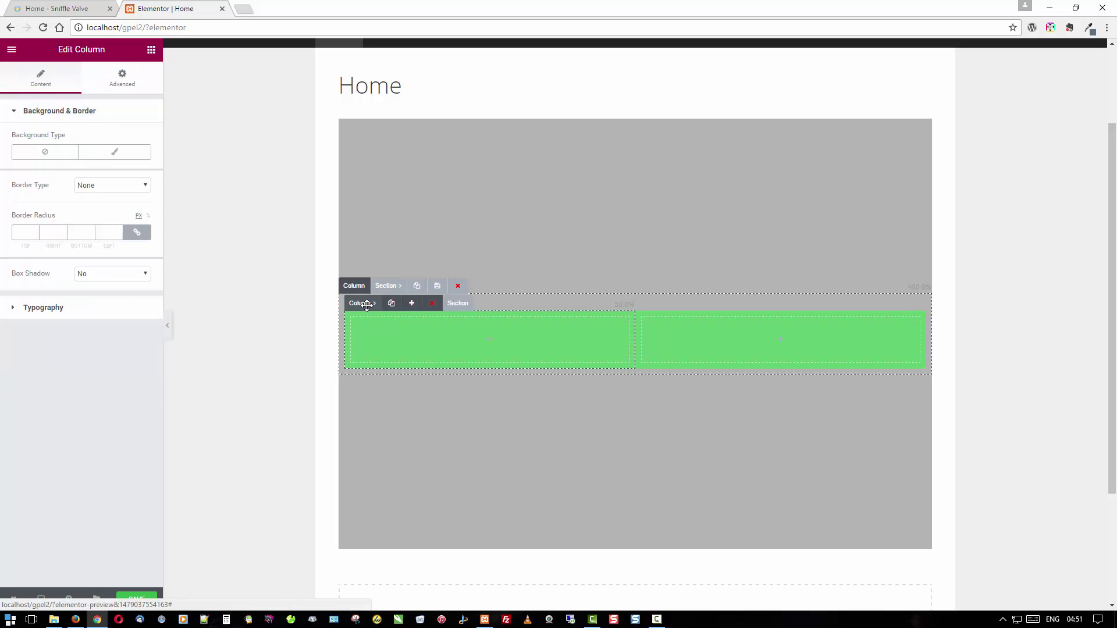
{"action": "left_click", "coordinate": [413, 303]}
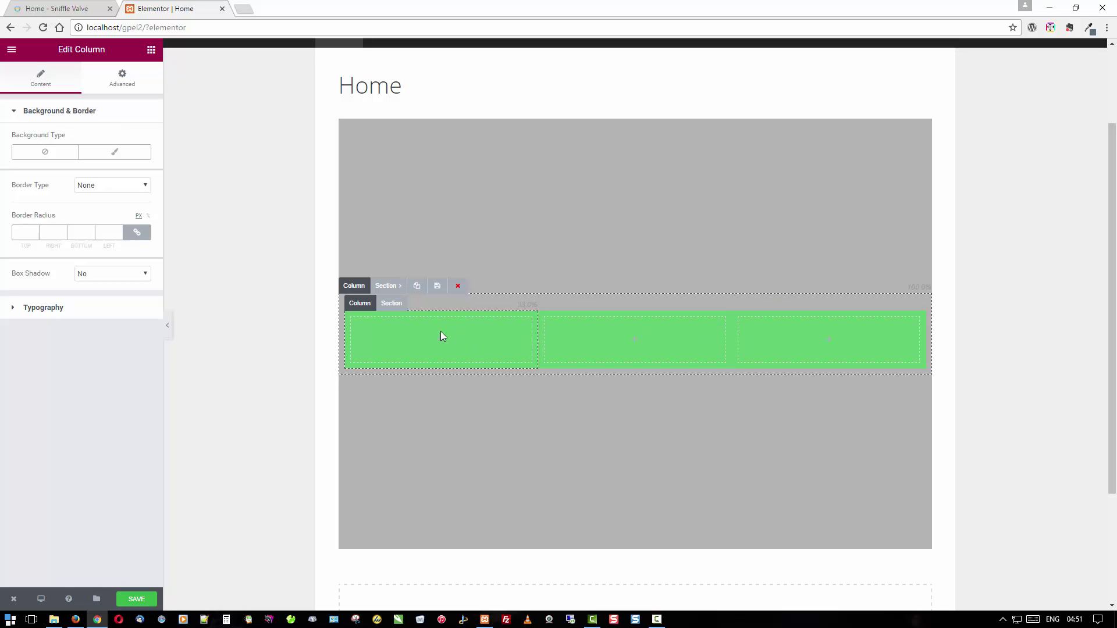
Duplicate the nested green three-column section twice so three of them stack inside the grey section.
{"action": "left_click", "coordinate": [389, 304]}
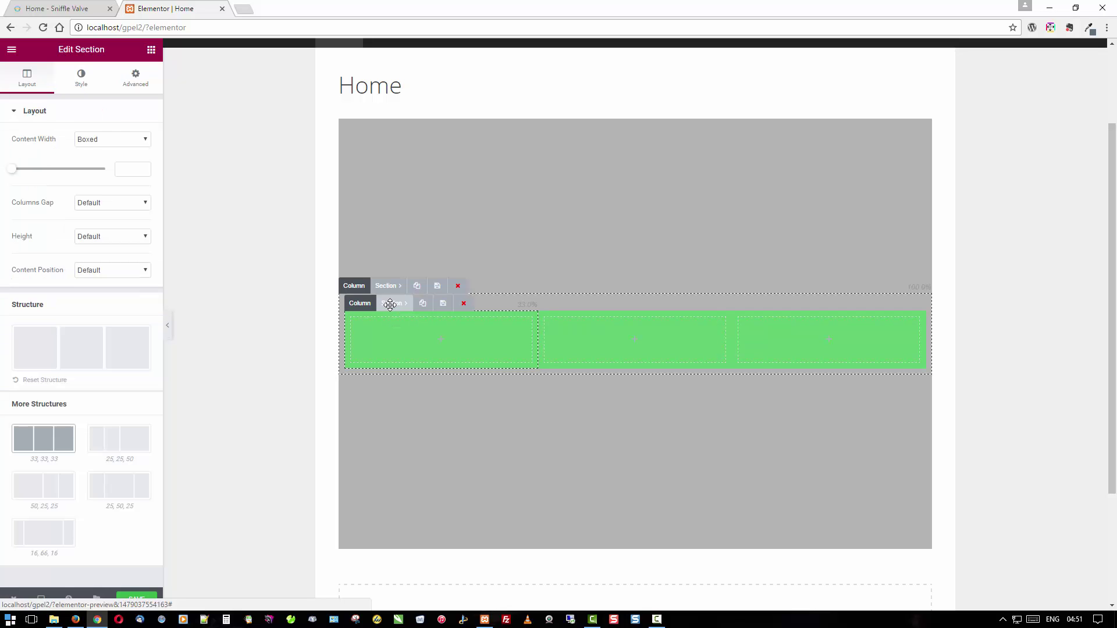
{"action": "left_click", "coordinate": [420, 308]}
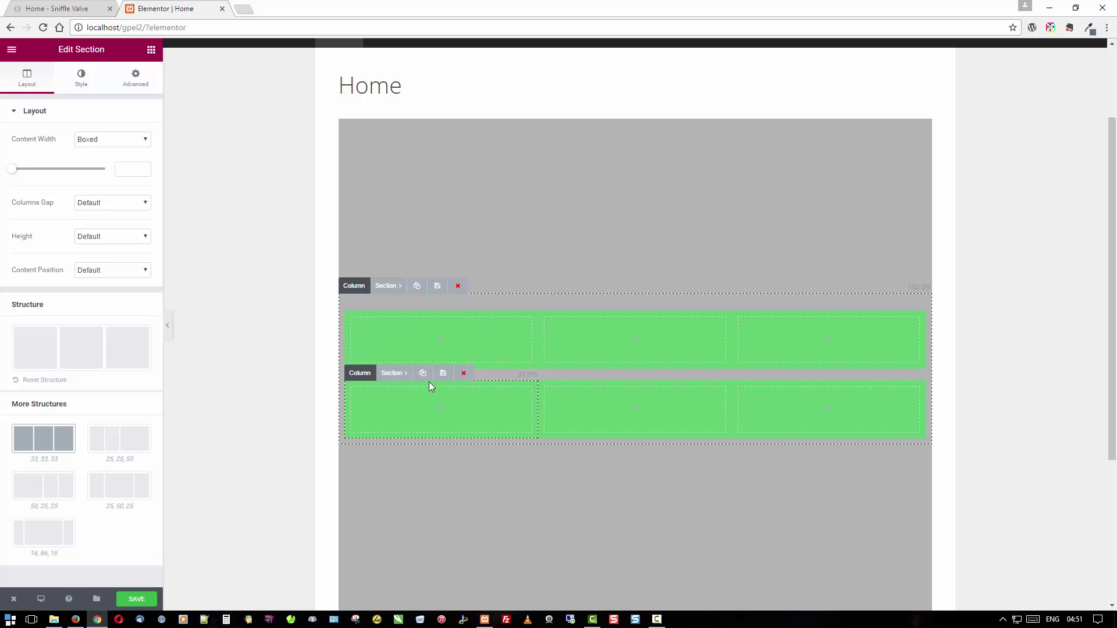
{"action": "left_click", "coordinate": [421, 373]}
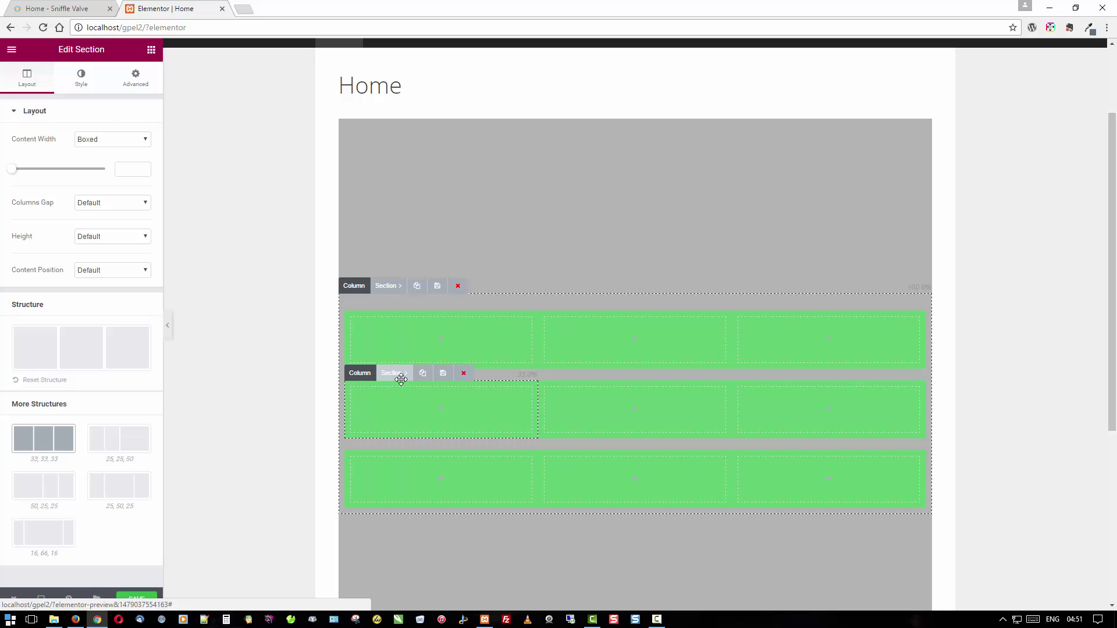
Change the middle nested section's background color to the blue preset.
{"action": "left_click", "coordinate": [81, 78]}
{"action": "left_click", "coordinate": [133, 186]}
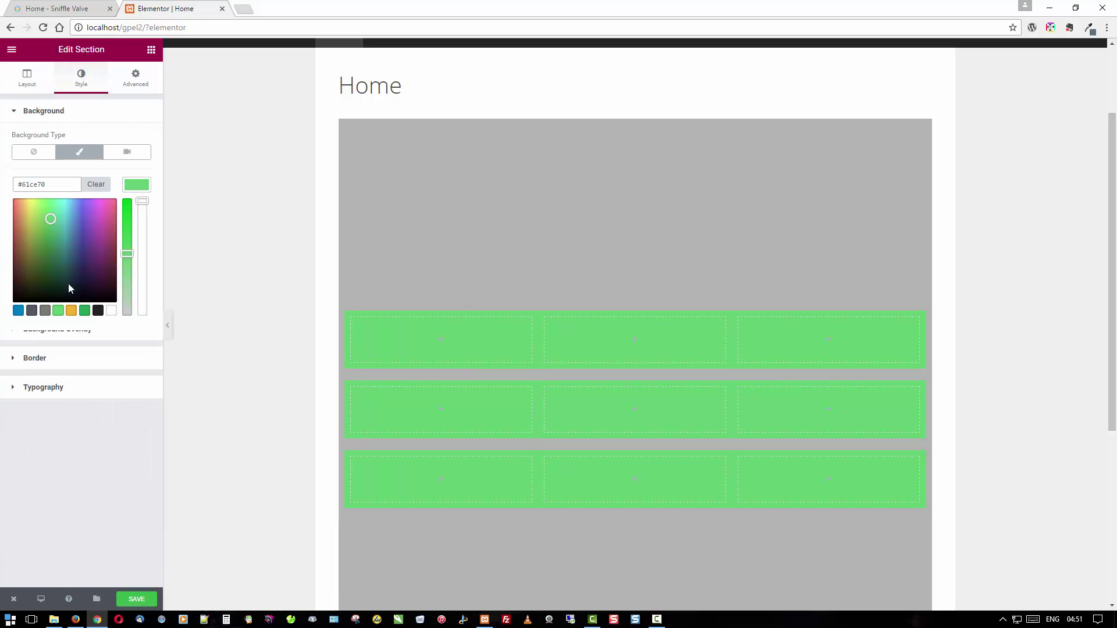
{"action": "left_click", "coordinate": [18, 310]}
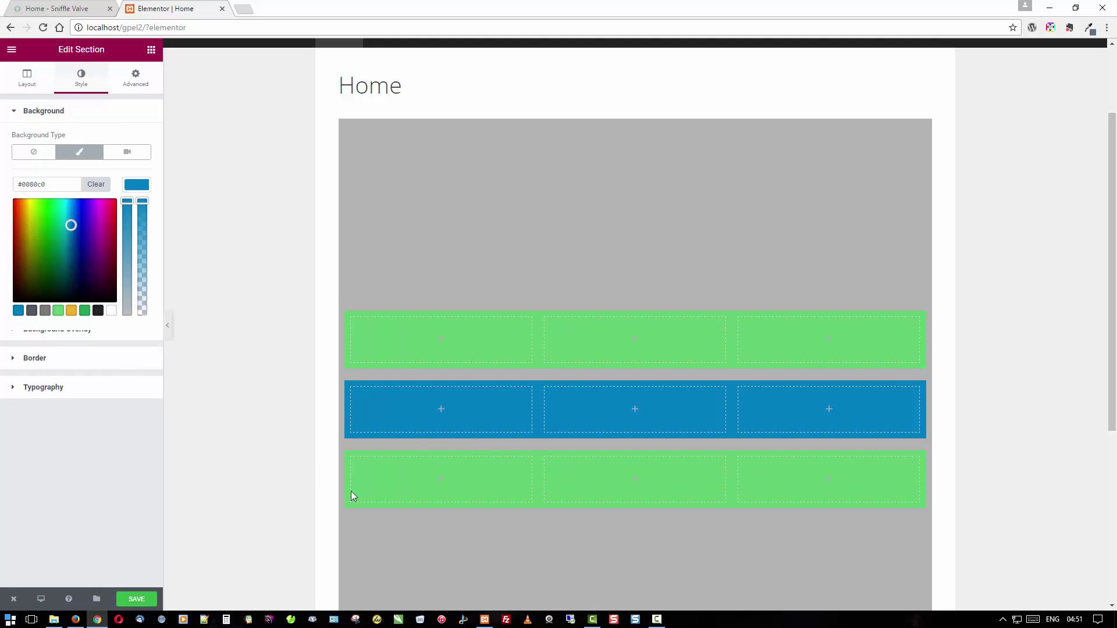
Change the lowest nested section's background color to the orange preset #f2b230.
{"action": "left_click", "coordinate": [401, 446]}
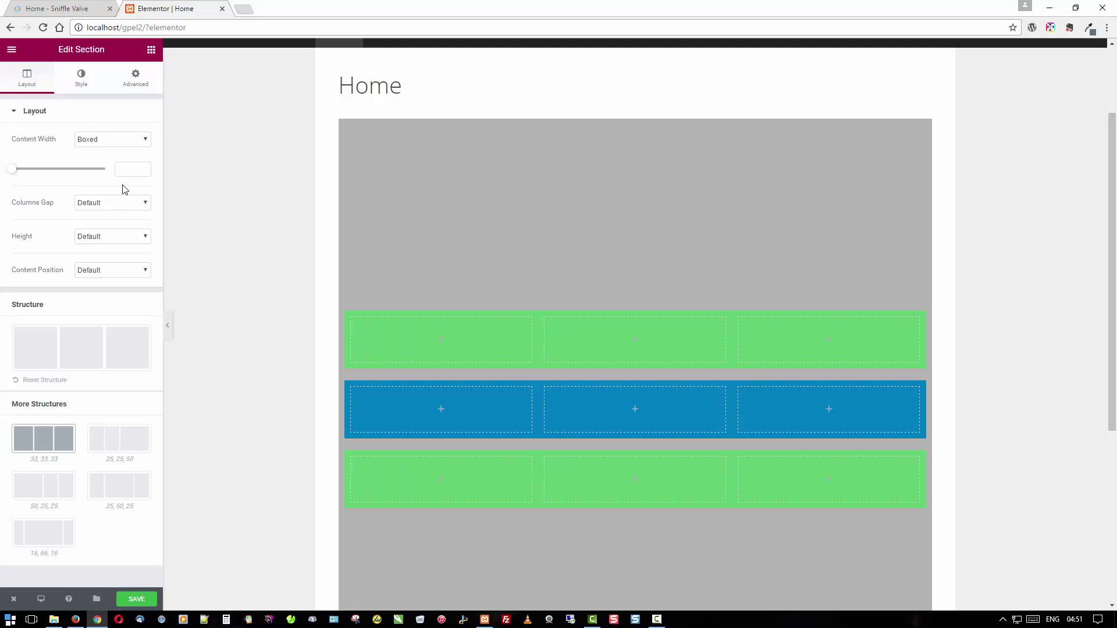
{"action": "left_click", "coordinate": [84, 86]}
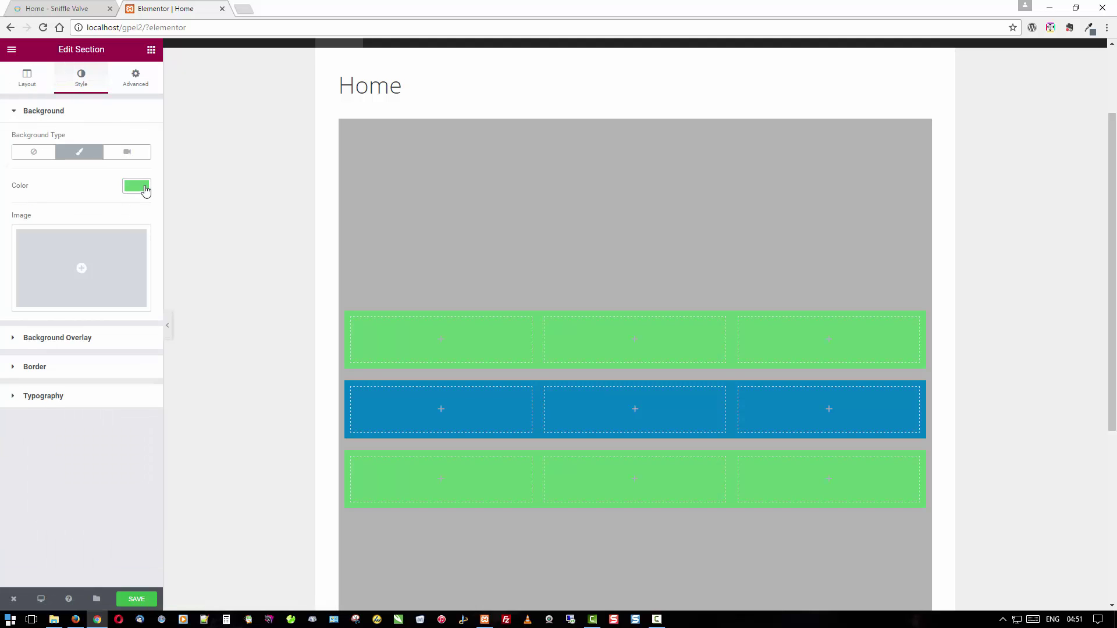
{"action": "left_click", "coordinate": [141, 187]}
{"action": "left_click", "coordinate": [72, 310]}
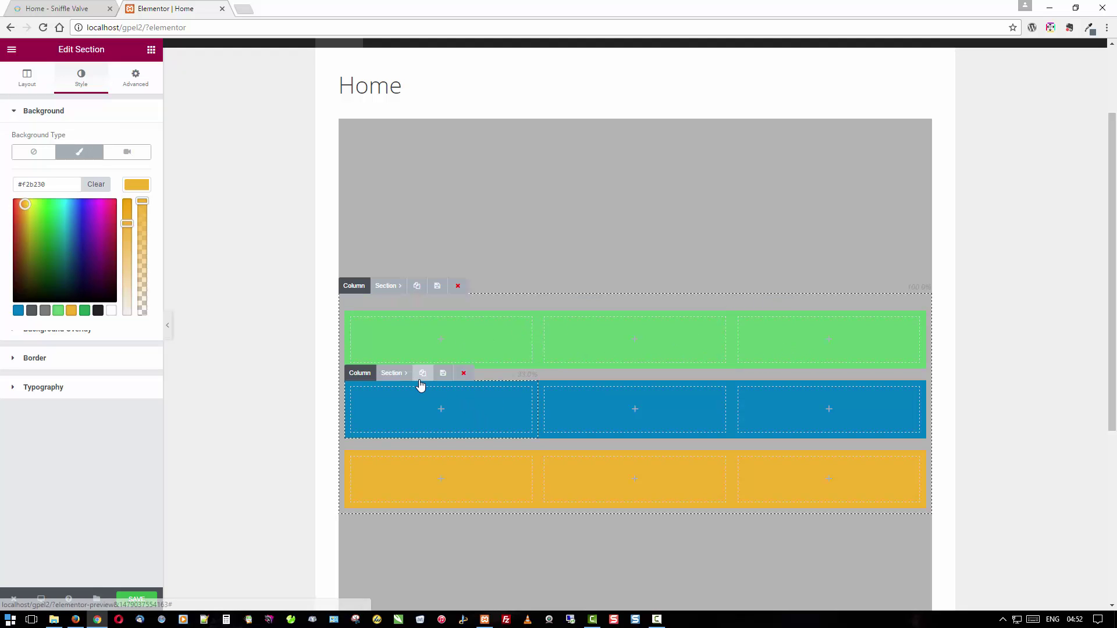
Add a fourth column to the blue section and delete the middle column of the orange section.
{"action": "left_click", "coordinate": [364, 372]}
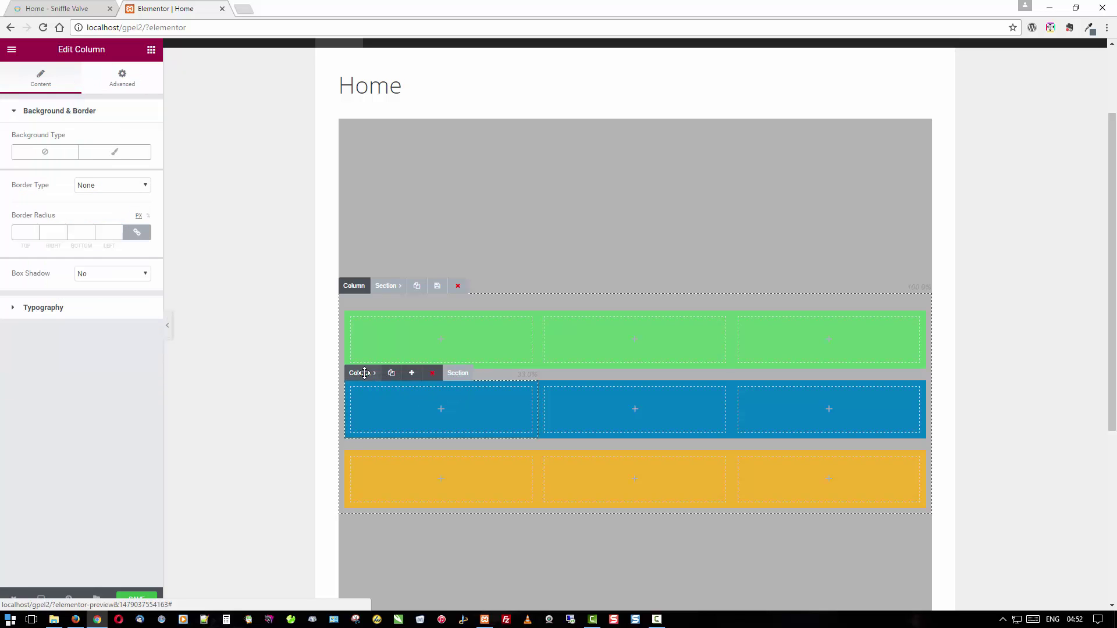
{"action": "left_click", "coordinate": [411, 373]}
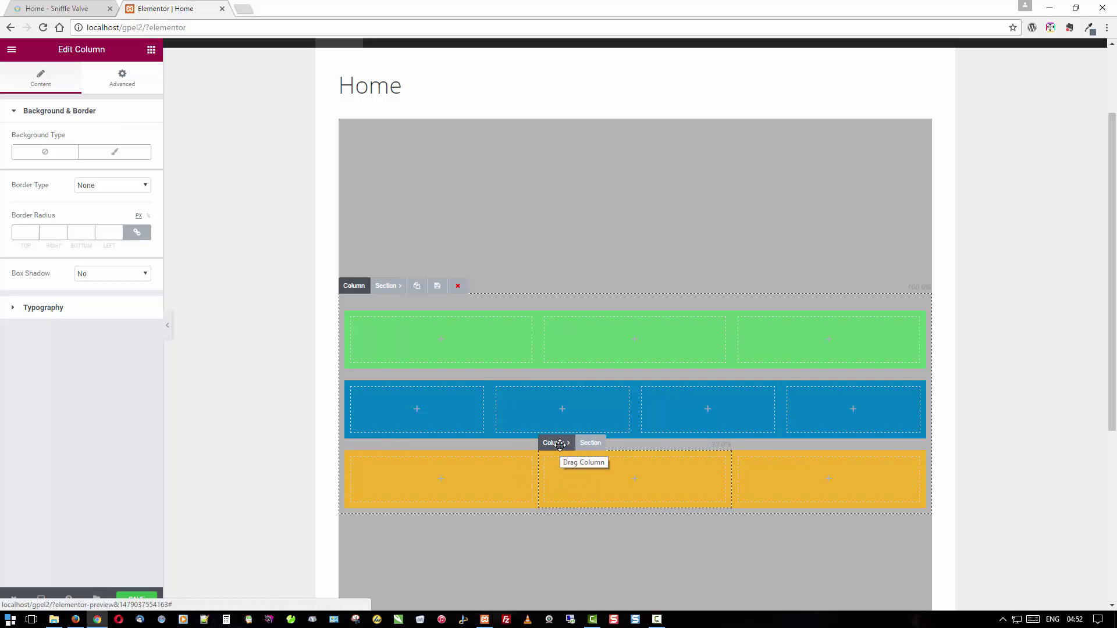
{"action": "mouse_move", "coordinate": [558, 445]}
{"action": "left_click", "coordinate": [626, 442]}
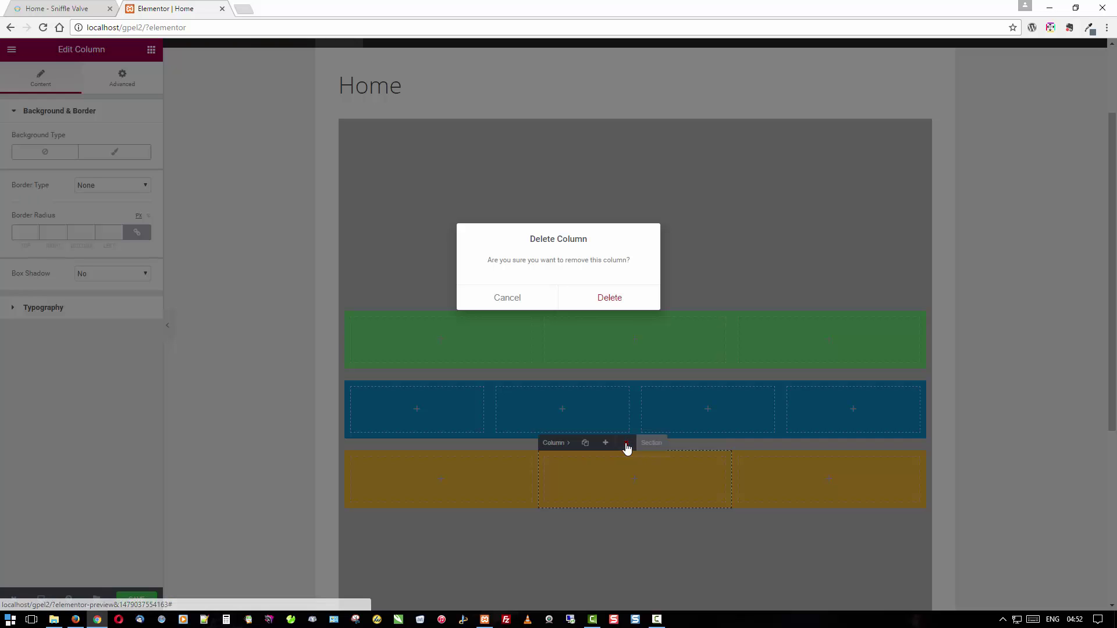
{"action": "left_click", "coordinate": [620, 299]}
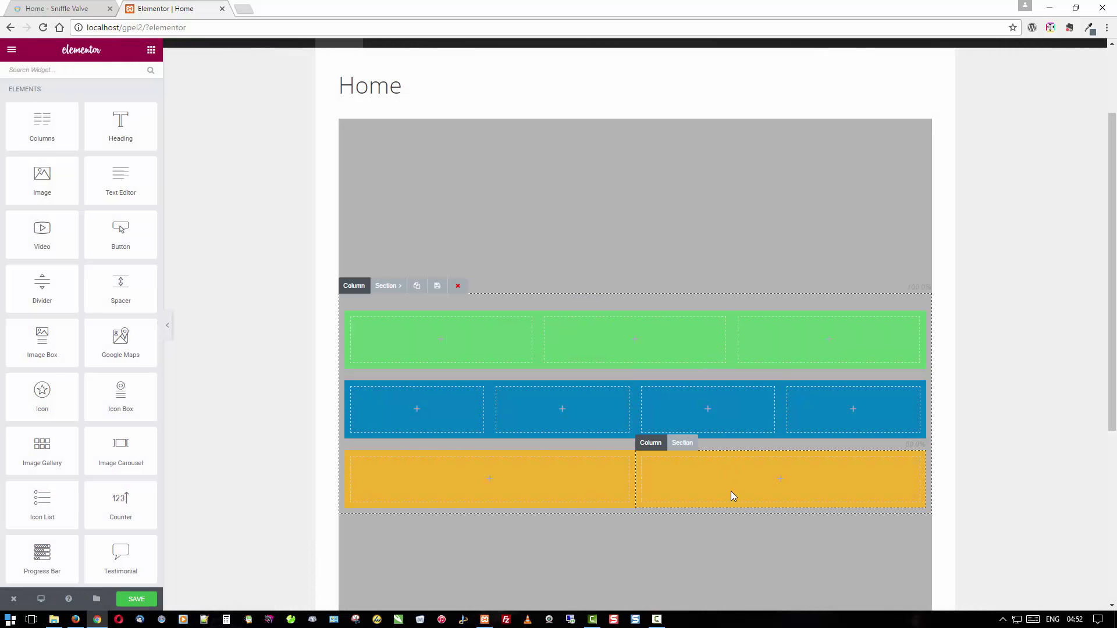
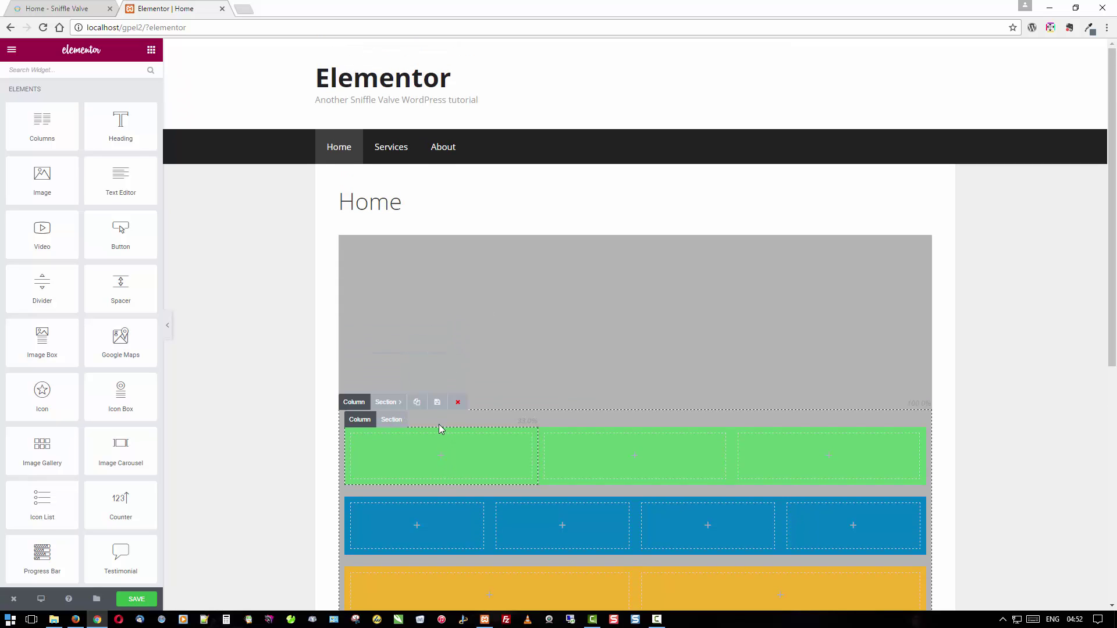
Unlink the green nested section's margin values and set its top margin to 0.
{"action": "left_click", "coordinate": [387, 423]}
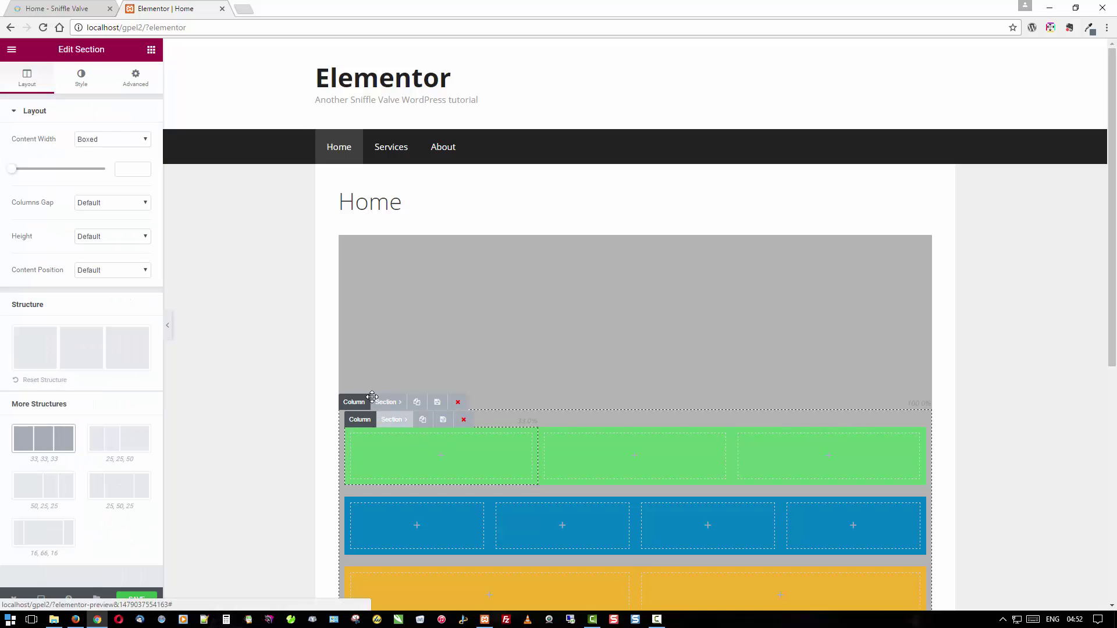
{"action": "left_click", "coordinate": [131, 80]}
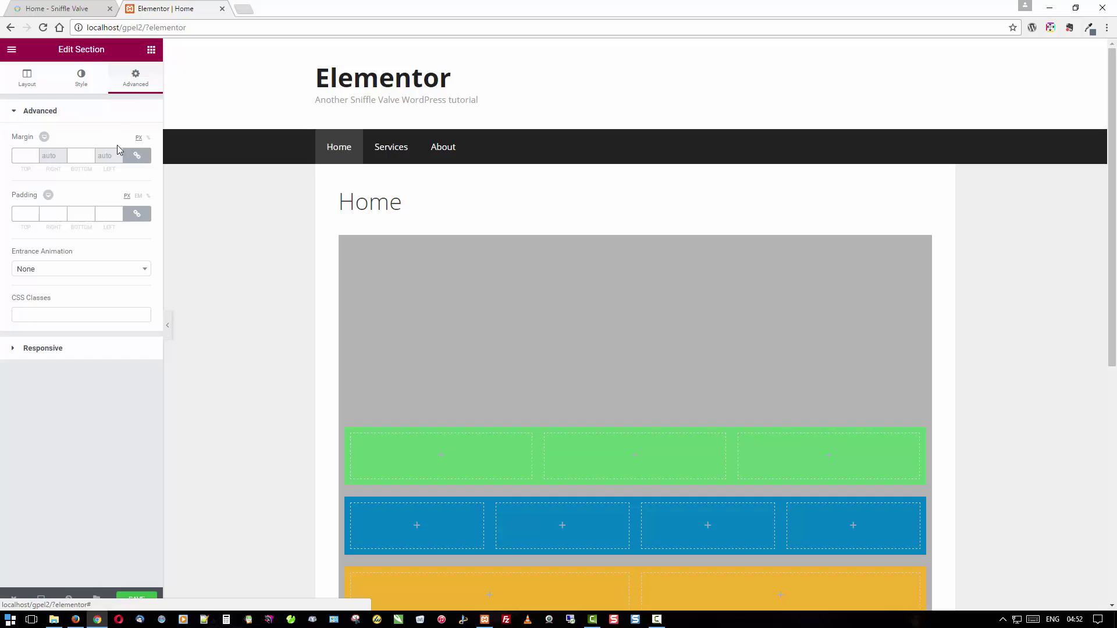
{"action": "left_click", "coordinate": [137, 155]}
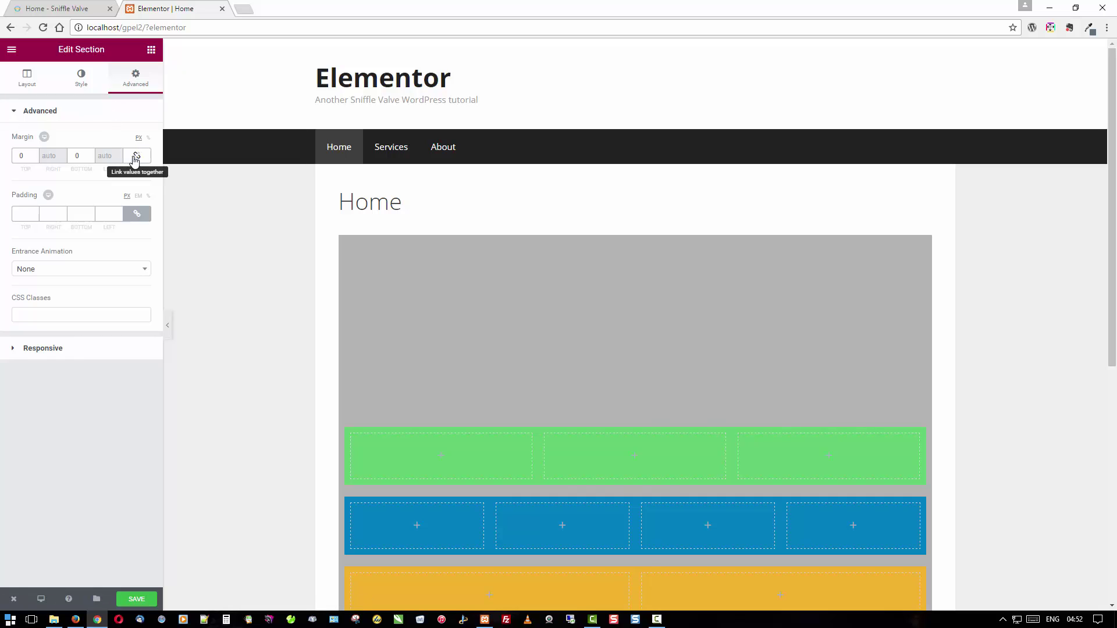
{"action": "left_click", "coordinate": [34, 158]}
{"action": "double_click", "coordinate": [22, 155]}
{"action": "scroll", "coordinate": [470, 378], "scroll_direction": "down", "scroll_amount": 2}
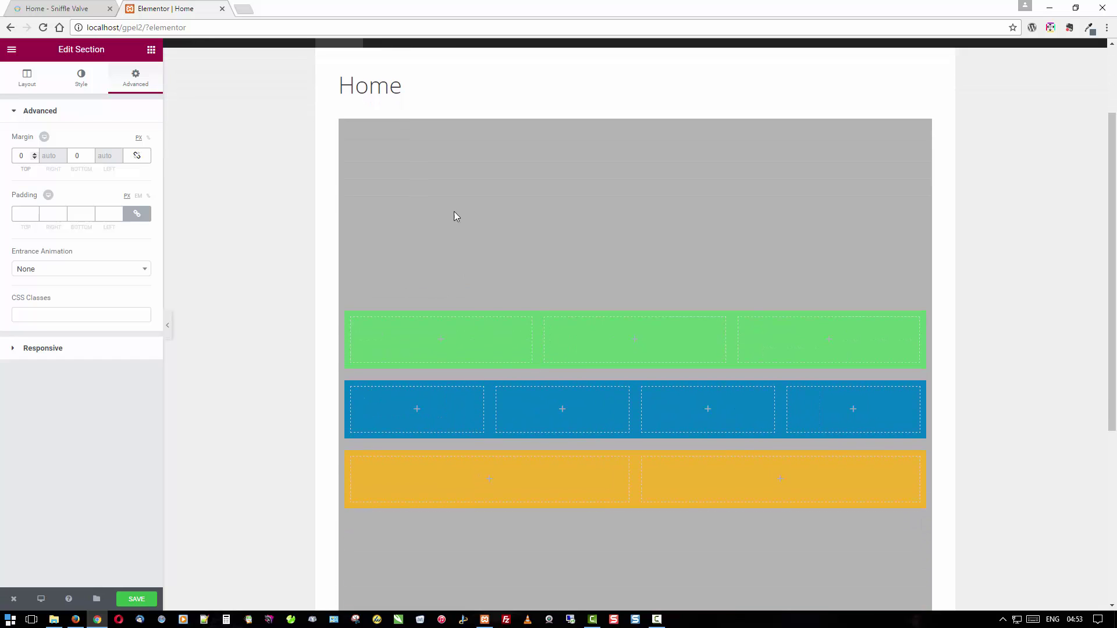
Set the outer grey section's top padding to 200.
{"action": "mouse_move", "coordinate": [404, 312]}
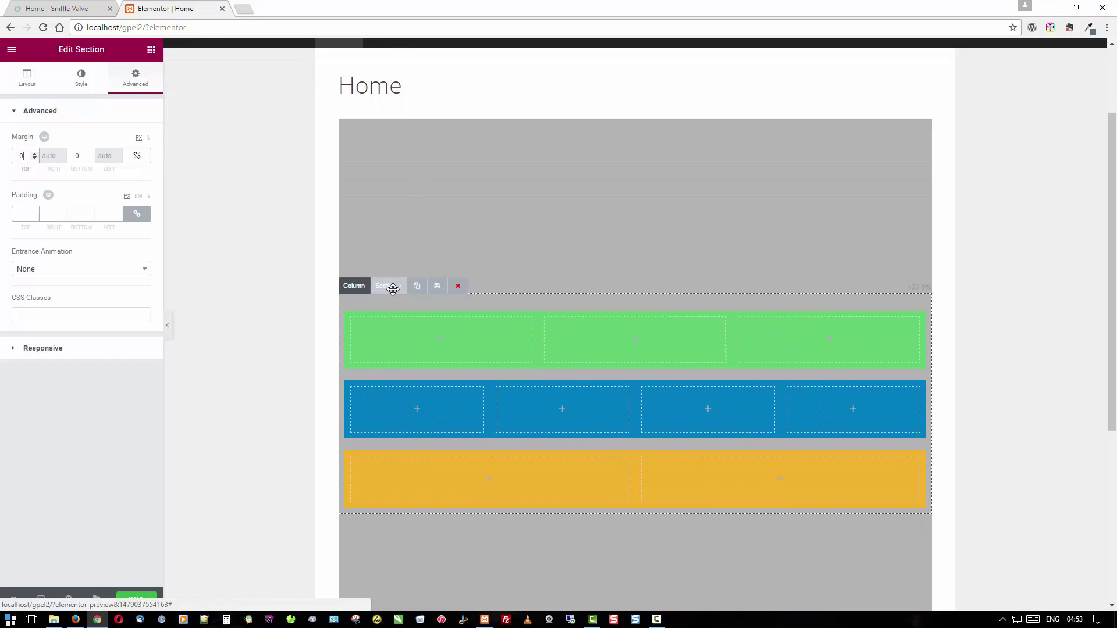
{"action": "left_click", "coordinate": [393, 289]}
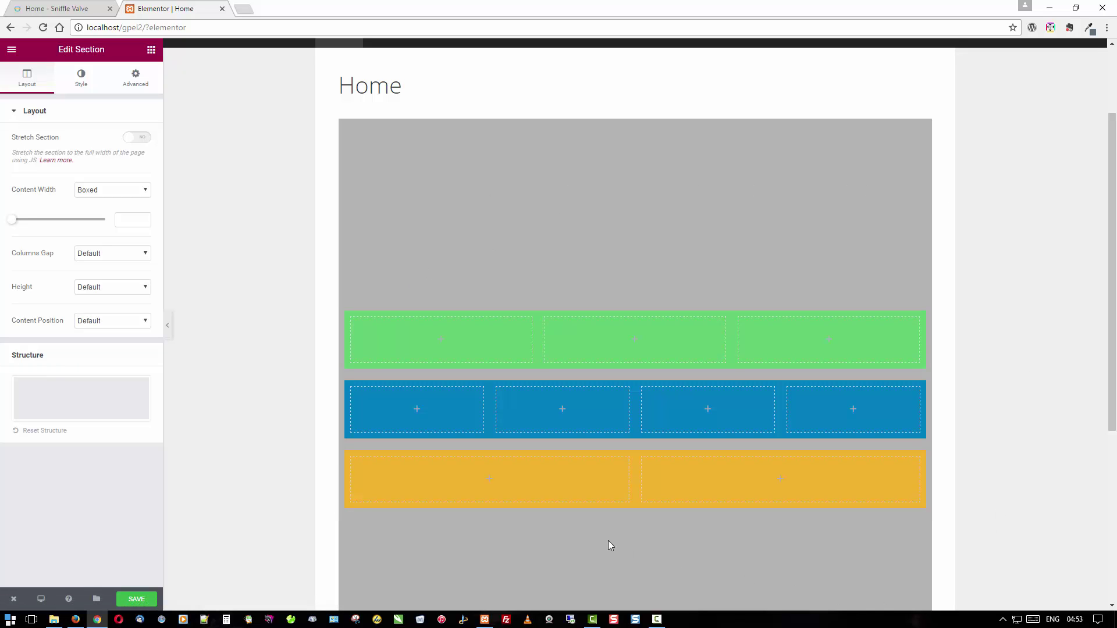
{"action": "left_click", "coordinate": [144, 83]}
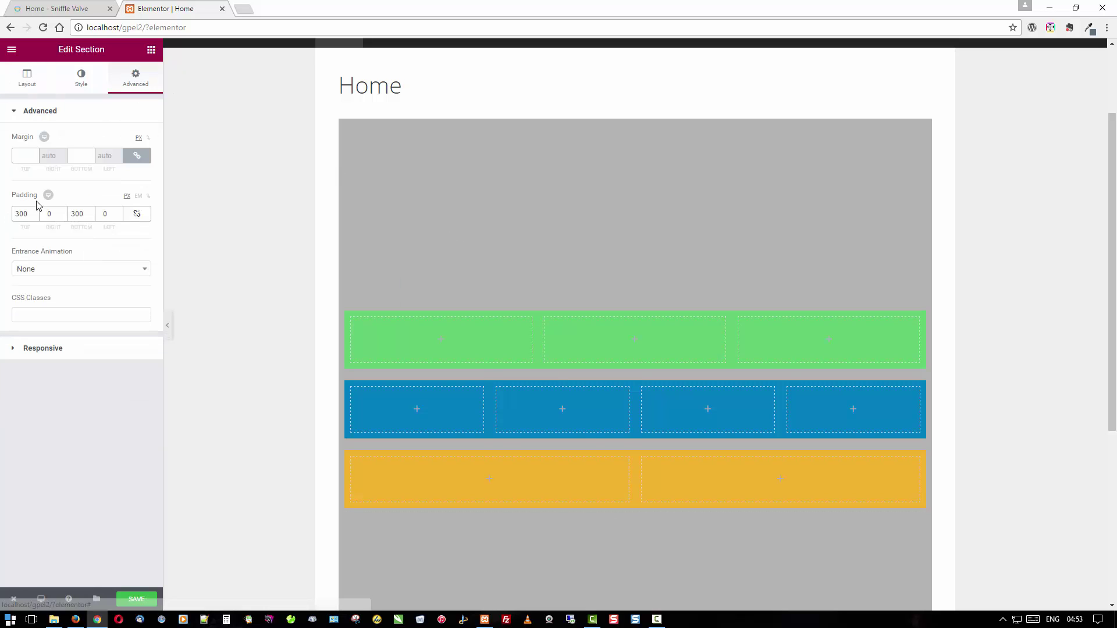
{"action": "left_click_drag", "start_coordinate": [36, 215], "coordinate": [35, 216]}
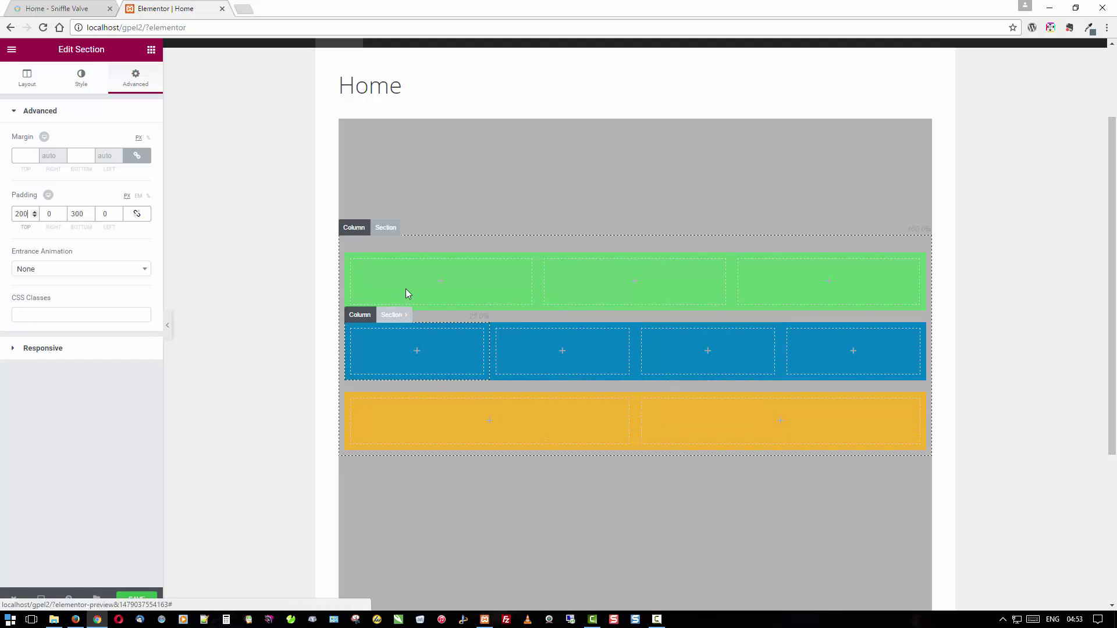
Unlink the blue section's margin values and set its top margin to 300.
{"action": "left_click", "coordinate": [391, 317]}
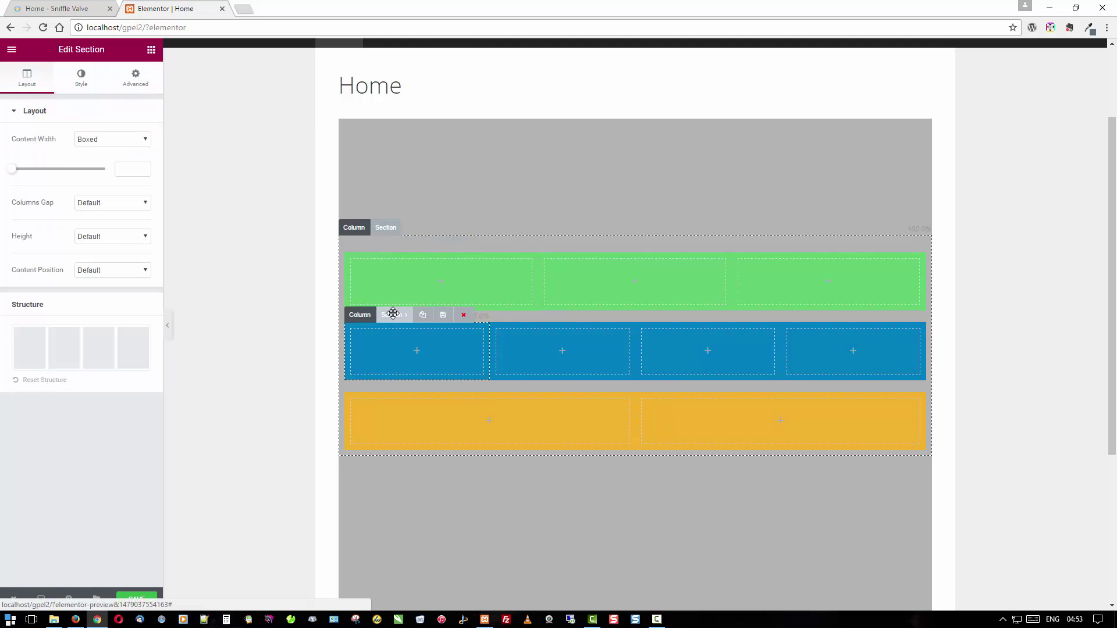
{"action": "left_click", "coordinate": [138, 81]}
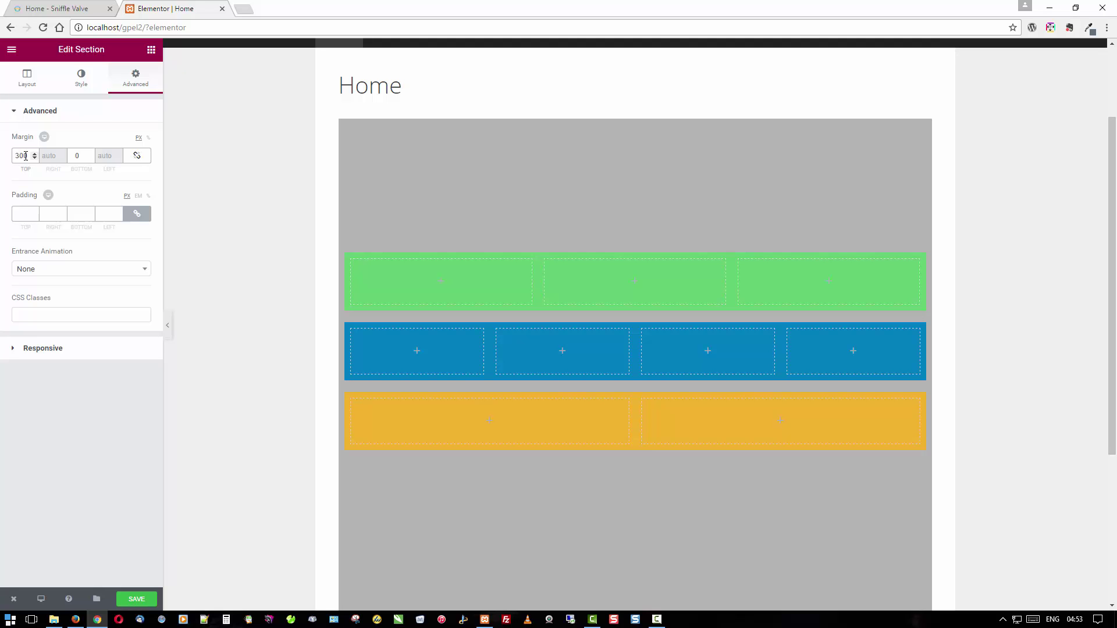
{"action": "left_click", "coordinate": [206, 239]}
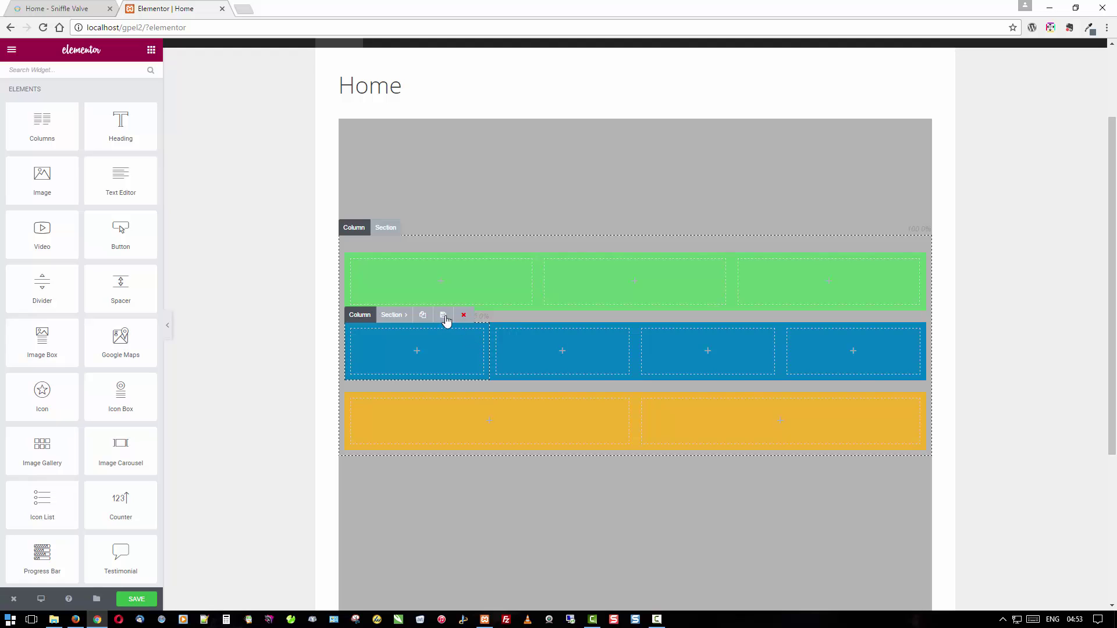
Reset the blue section's top margin to 0.
{"action": "left_click", "coordinate": [391, 315]}
{"action": "left_click", "coordinate": [137, 80]}
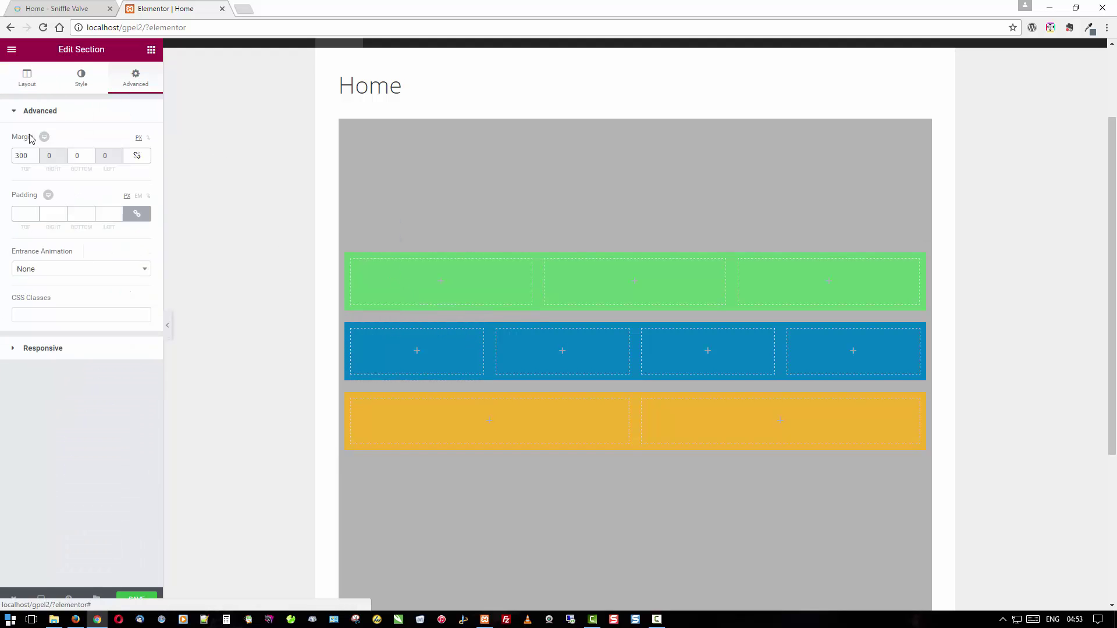
{"action": "double_click", "coordinate": [22, 153]}
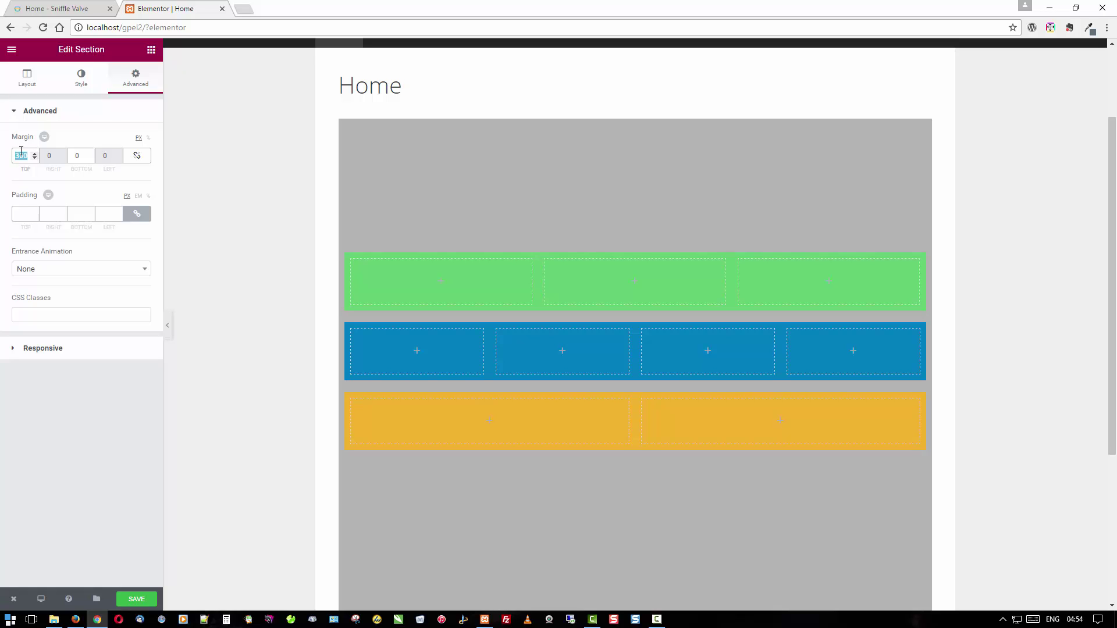
{"action": "type", "text": "0"}
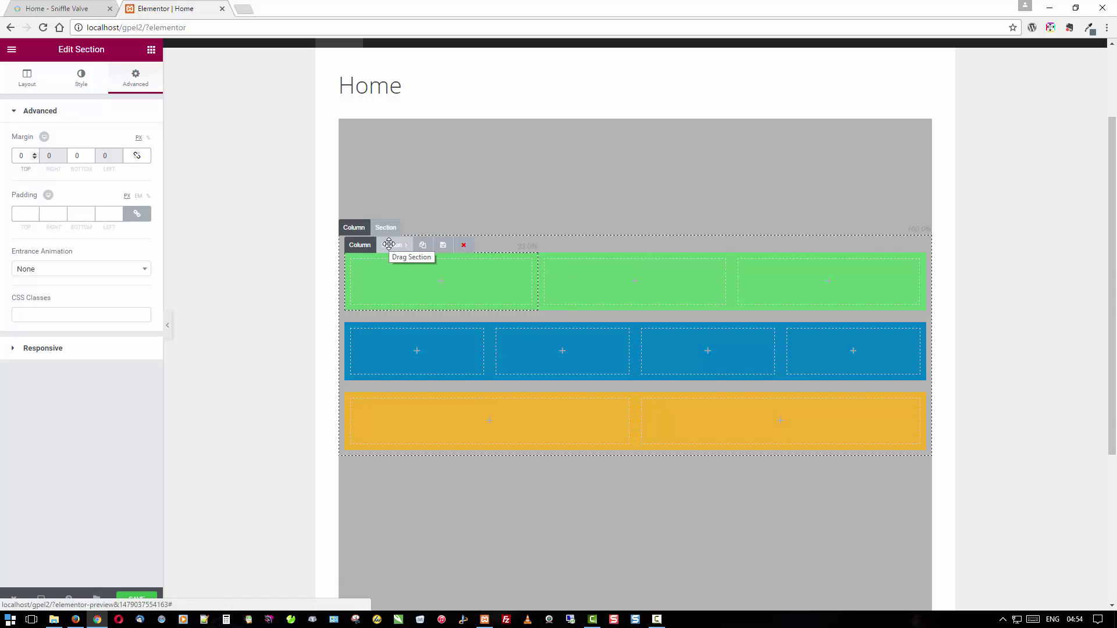
Try a bottom margin of 200 on the green section, and settle on 100.
{"action": "left_click", "coordinate": [389, 244]}
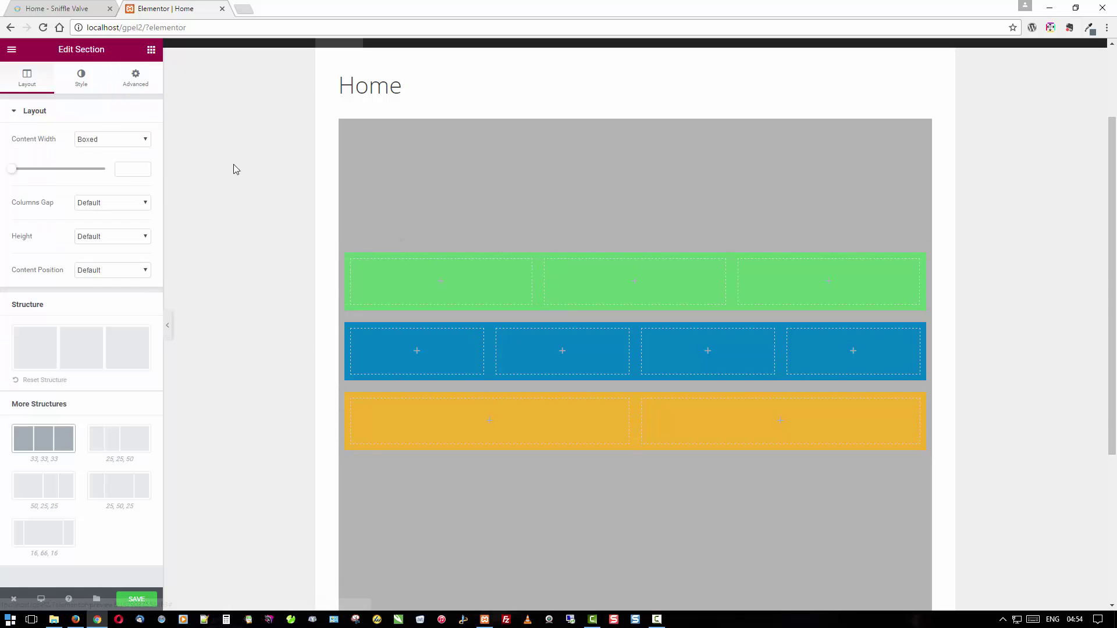
{"action": "left_click", "coordinate": [144, 86]}
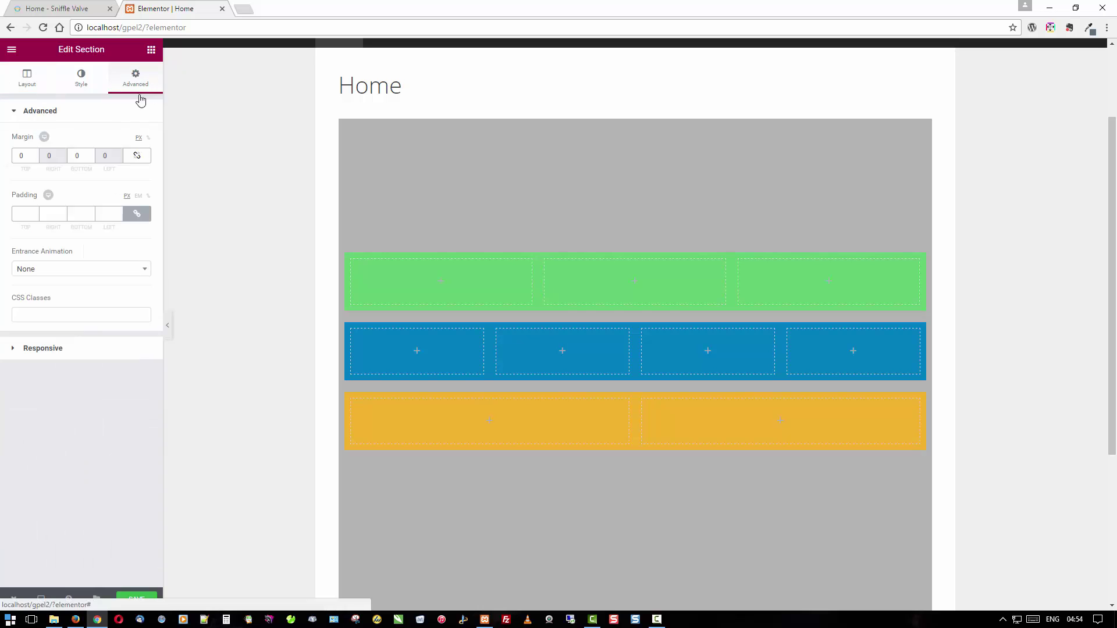
{"action": "left_click", "coordinate": [72, 157]}
{"action": "type", "text": "200"}
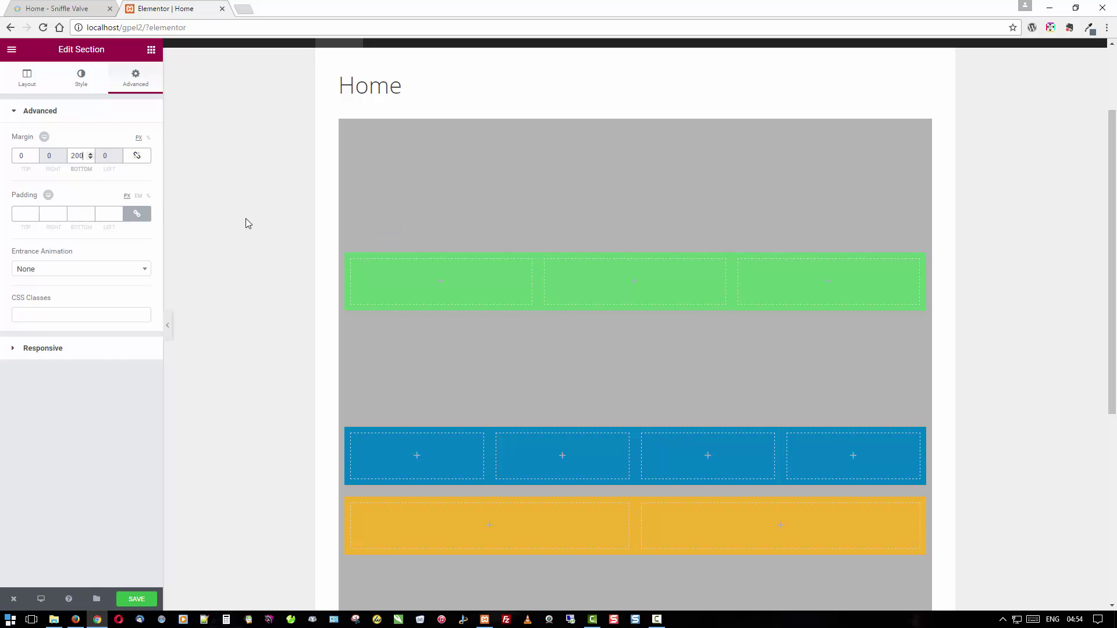
{"action": "double_click", "coordinate": [75, 156]}
{"action": "type", "text": "100"}
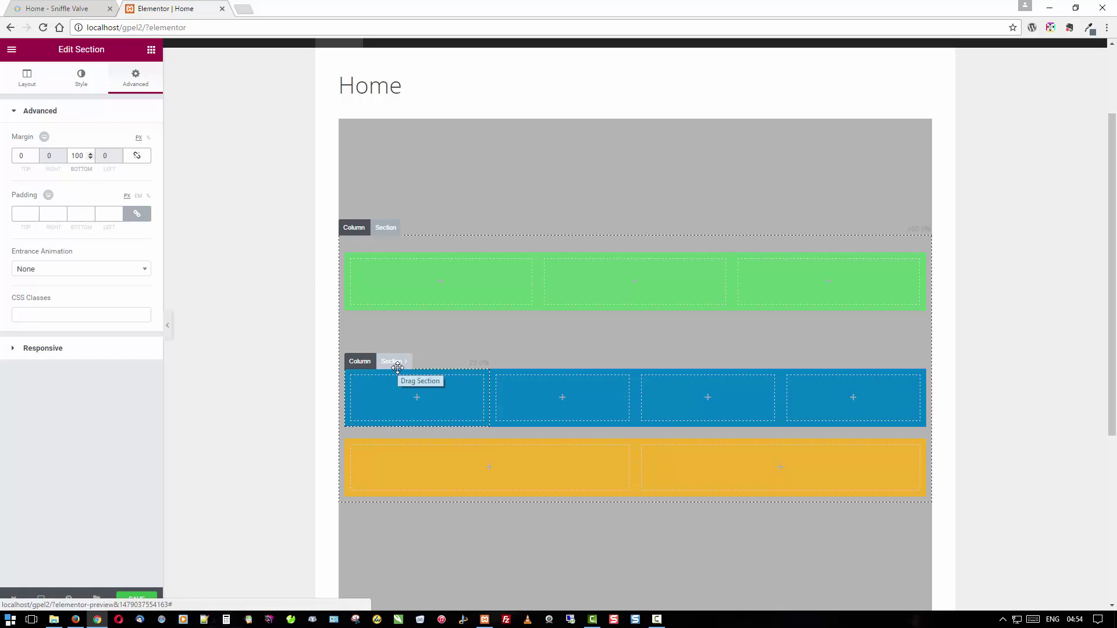
Set the blue section's bottom margin to 100 and check the spacing above the orange section.
{"action": "left_click", "coordinate": [398, 366]}
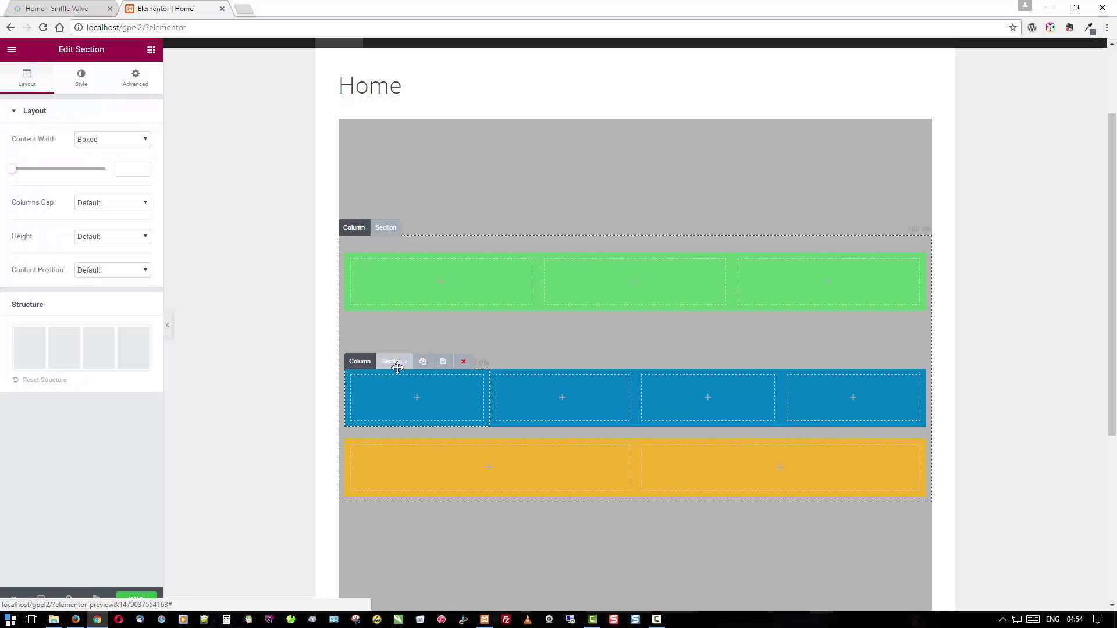
{"action": "left_click", "coordinate": [128, 86]}
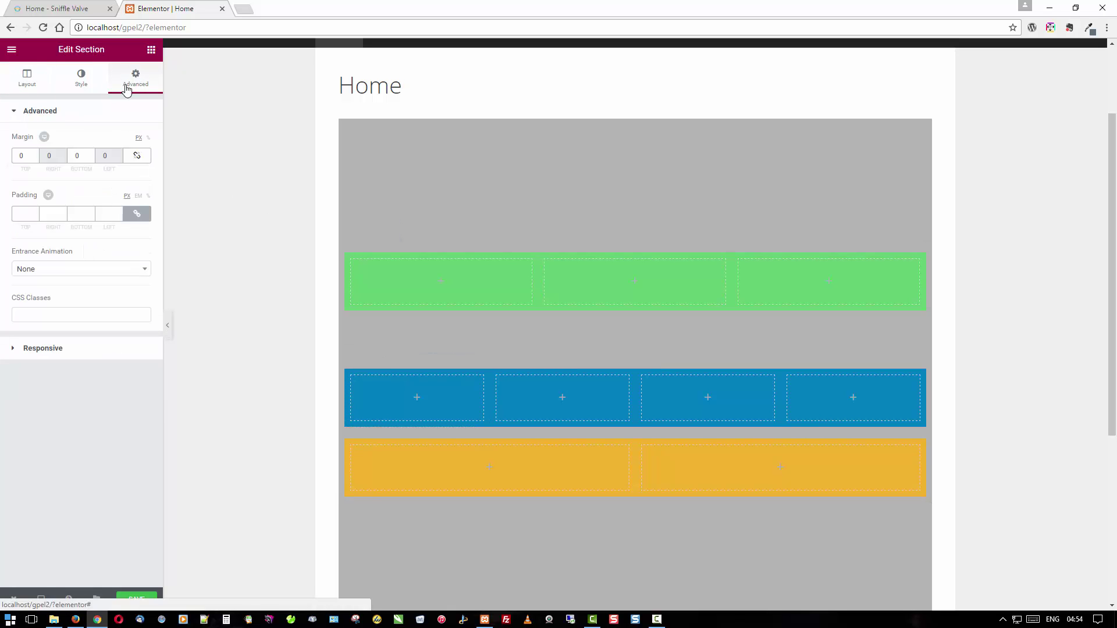
{"action": "left_click_drag", "start_coordinate": [81, 157], "coordinate": [69, 157]}
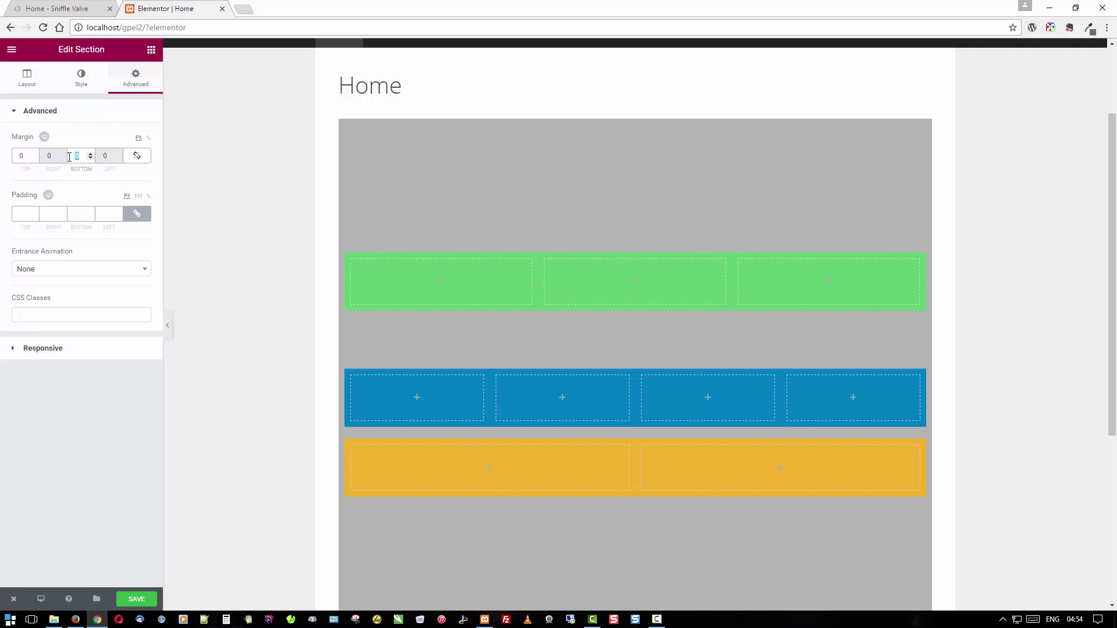
{"action": "type", "text": "100"}
{"action": "scroll", "coordinate": [454, 348], "scroll_direction": "down", "scroll_amount": 5}
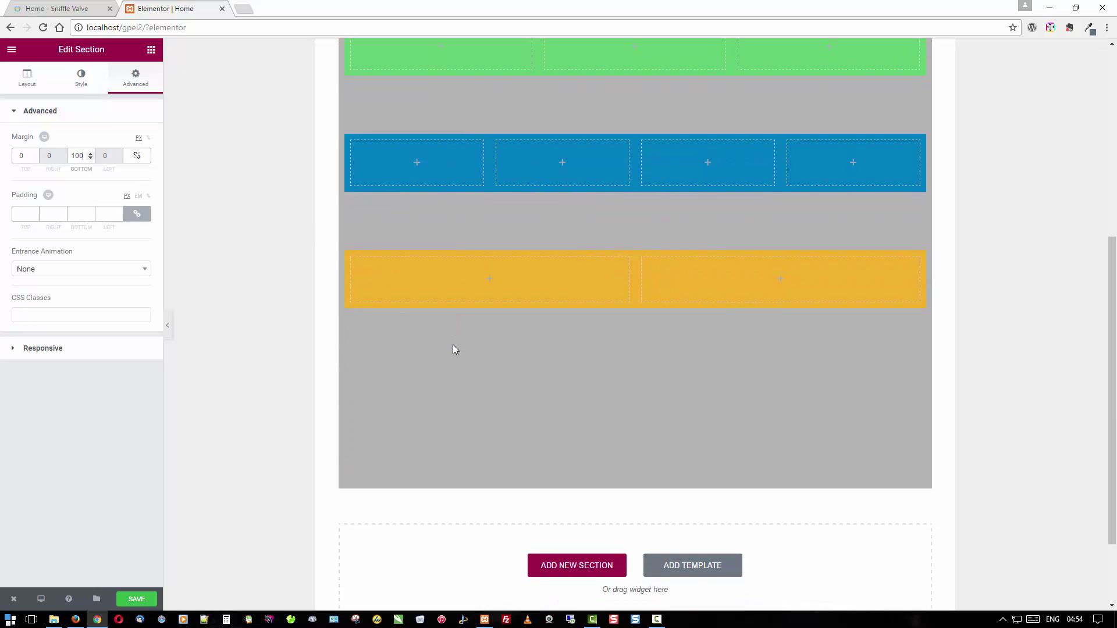
Review the spacing around the green, blue and orange sections inside the grey section.
{"action": "scroll", "coordinate": [453, 345], "scroll_direction": "up", "scroll_amount": 7}
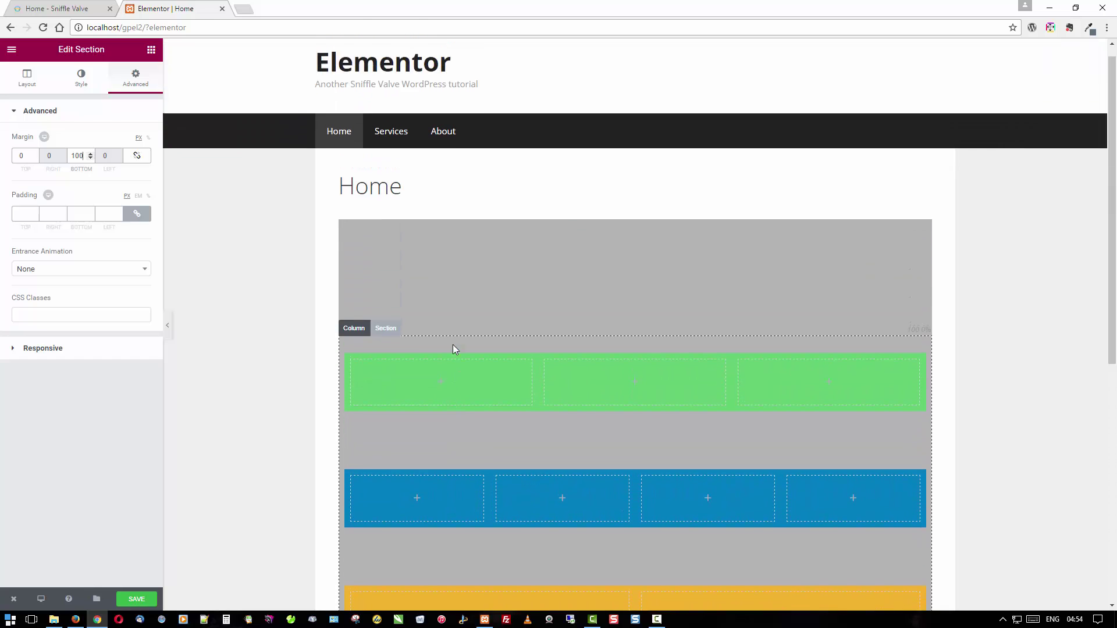
{"action": "scroll", "coordinate": [544, 346], "scroll_direction": "down", "scroll_amount": 3}
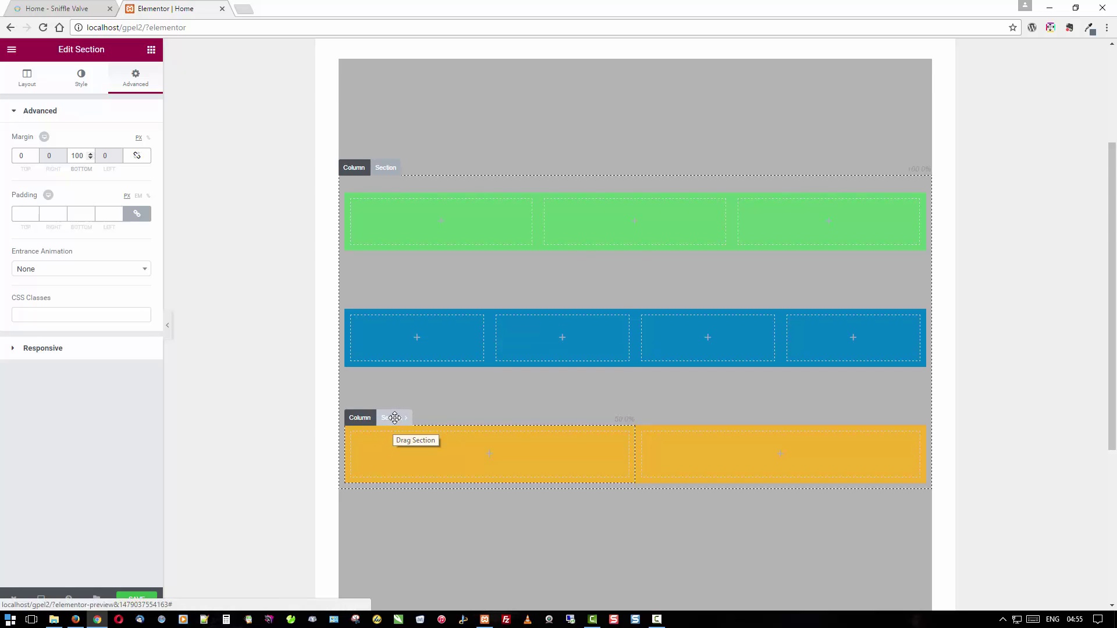
{"action": "scroll", "coordinate": [396, 419], "scroll_direction": "down", "scroll_amount": 3}
{"action": "scroll", "coordinate": [399, 418], "scroll_direction": "up", "scroll_amount": 4}
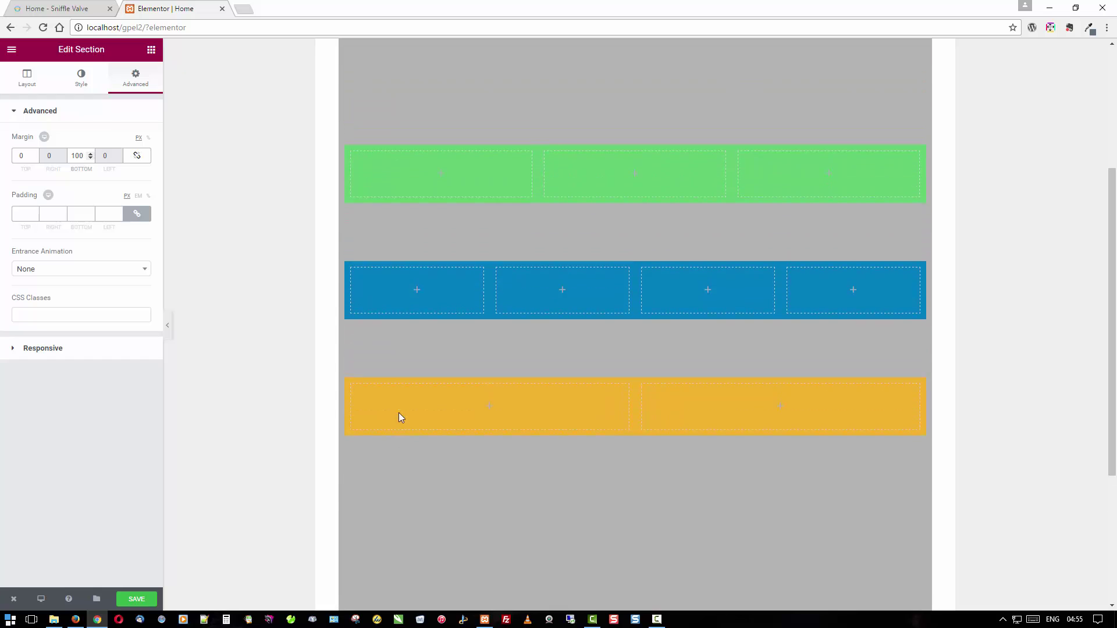
{"action": "scroll", "coordinate": [399, 417], "scroll_direction": "down", "scroll_amount": 2}
{"action": "scroll", "coordinate": [487, 475], "scroll_direction": "down", "scroll_amount": 2}
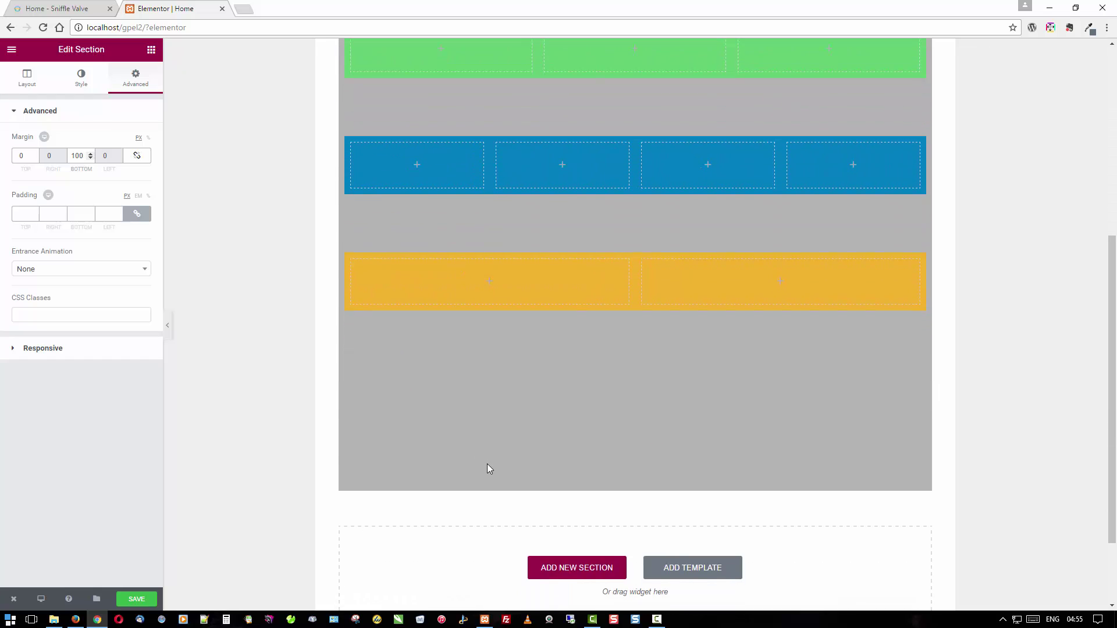
{"action": "scroll", "coordinate": [489, 467], "scroll_direction": "up", "scroll_amount": 3}
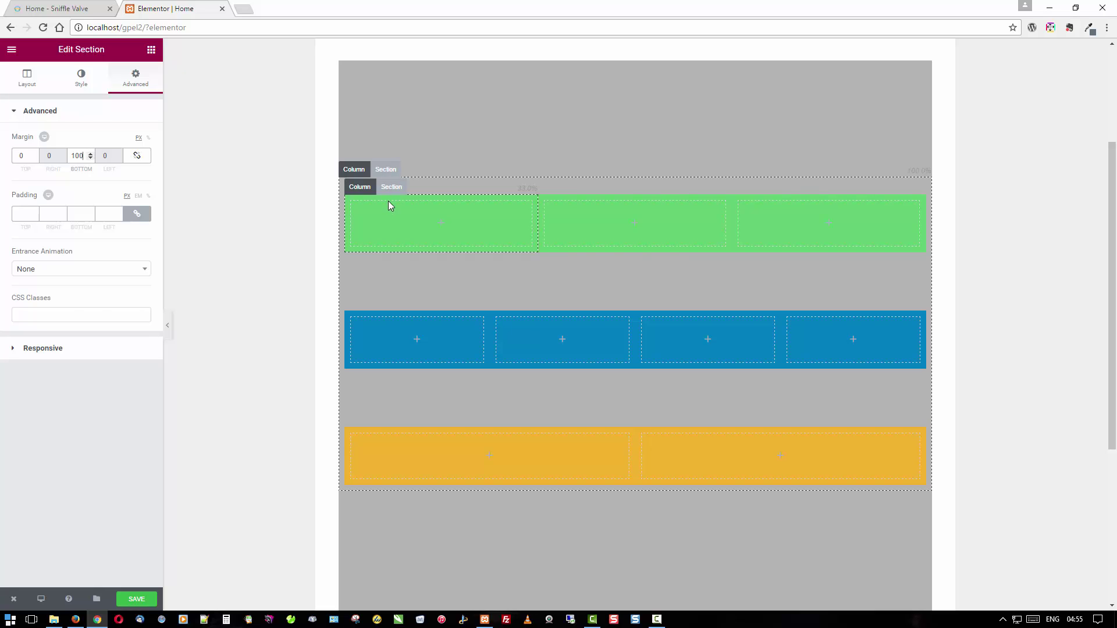
Set the outer grey section's bottom padding to 200 and check the space below the orange section.
{"action": "left_click", "coordinate": [392, 174]}
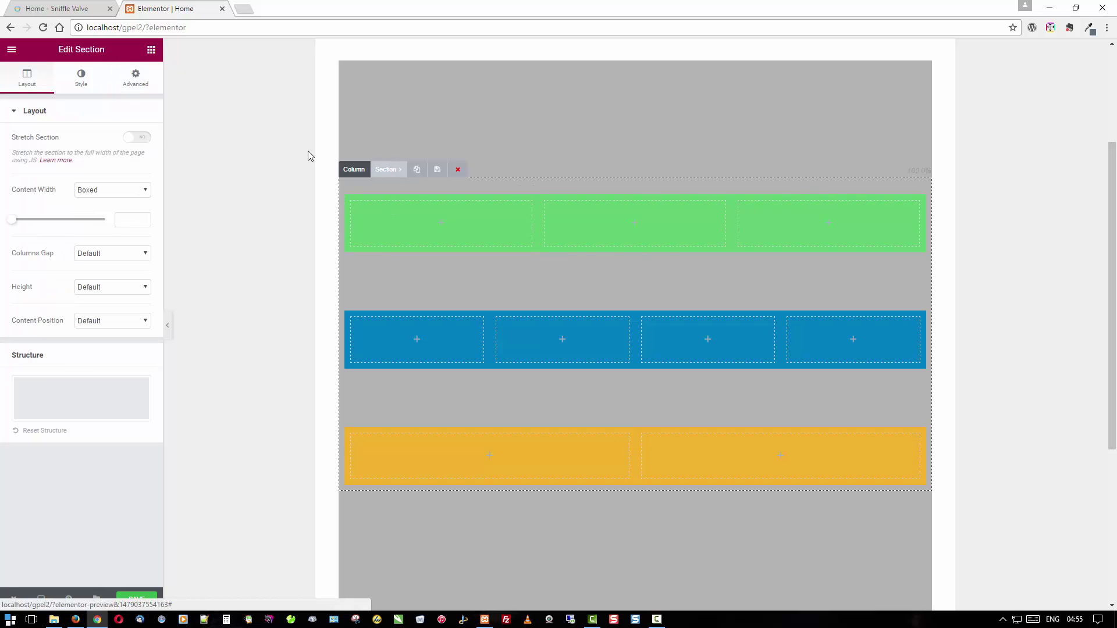
{"action": "left_click", "coordinate": [134, 81]}
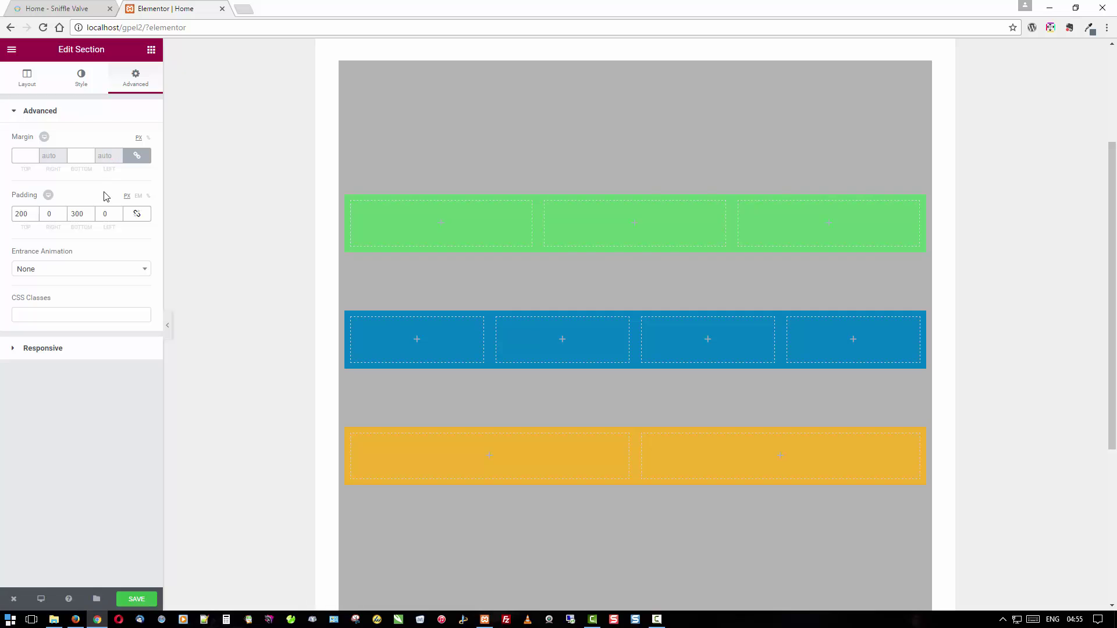
{"action": "double_click", "coordinate": [75, 214]}
{"action": "type", "text": "200"}
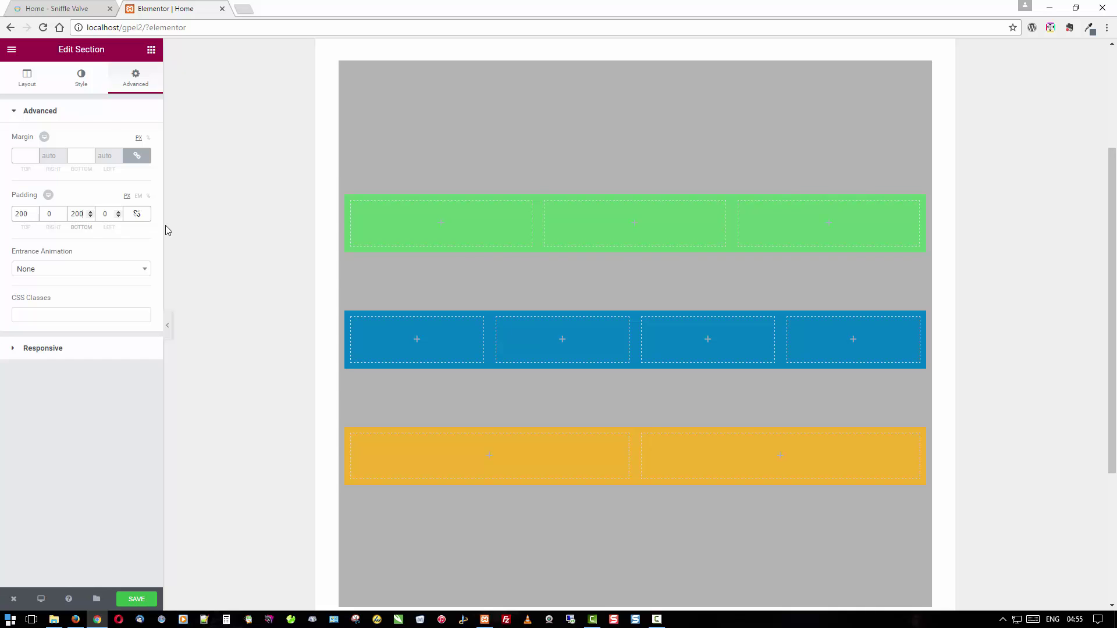
{"action": "scroll", "coordinate": [511, 266], "scroll_direction": "down", "scroll_amount": 3}
{"action": "scroll", "coordinate": [555, 316], "scroll_direction": "up", "scroll_amount": 3}
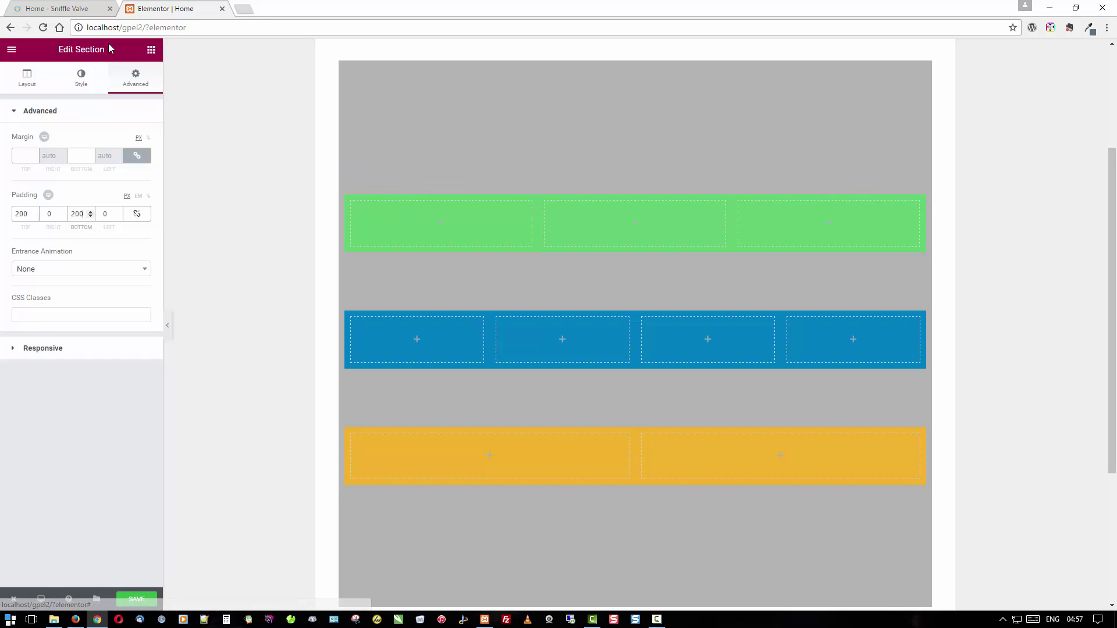
Give the outer grey section the ocean wave picture bg2.jpg from the media library as its background image.
{"action": "left_click", "coordinate": [151, 50]}
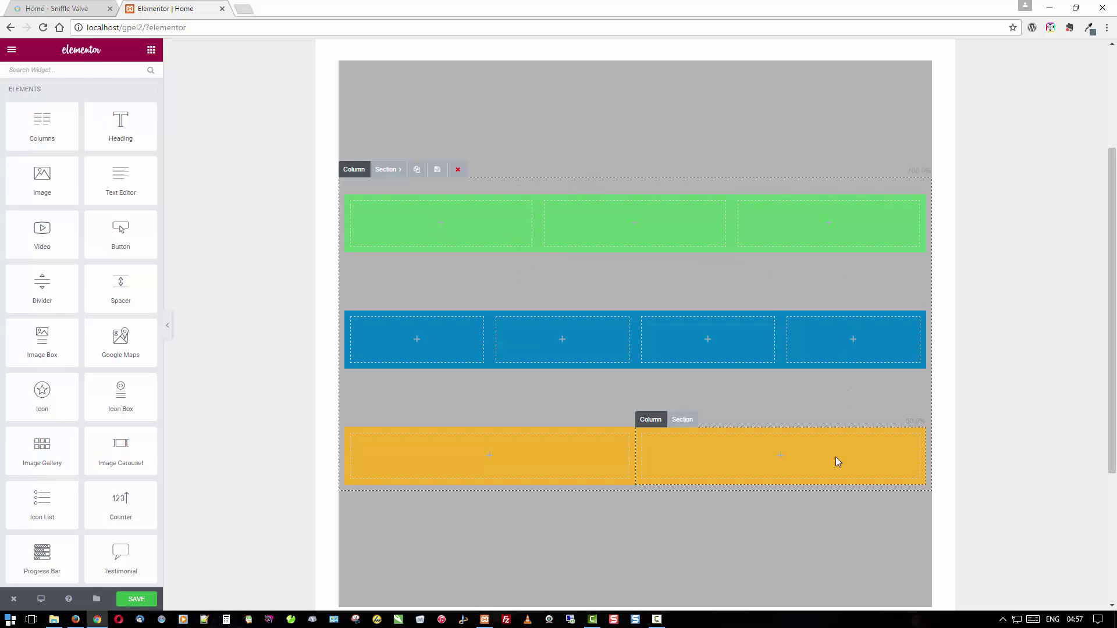
{"action": "left_click", "coordinate": [386, 170]}
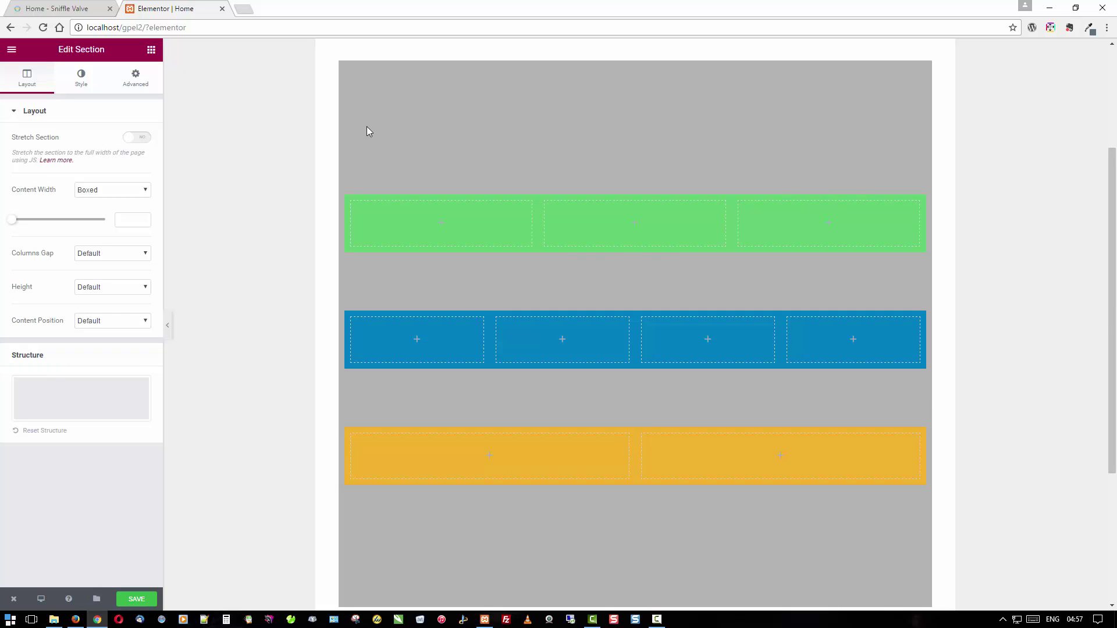
{"action": "left_click", "coordinate": [80, 82]}
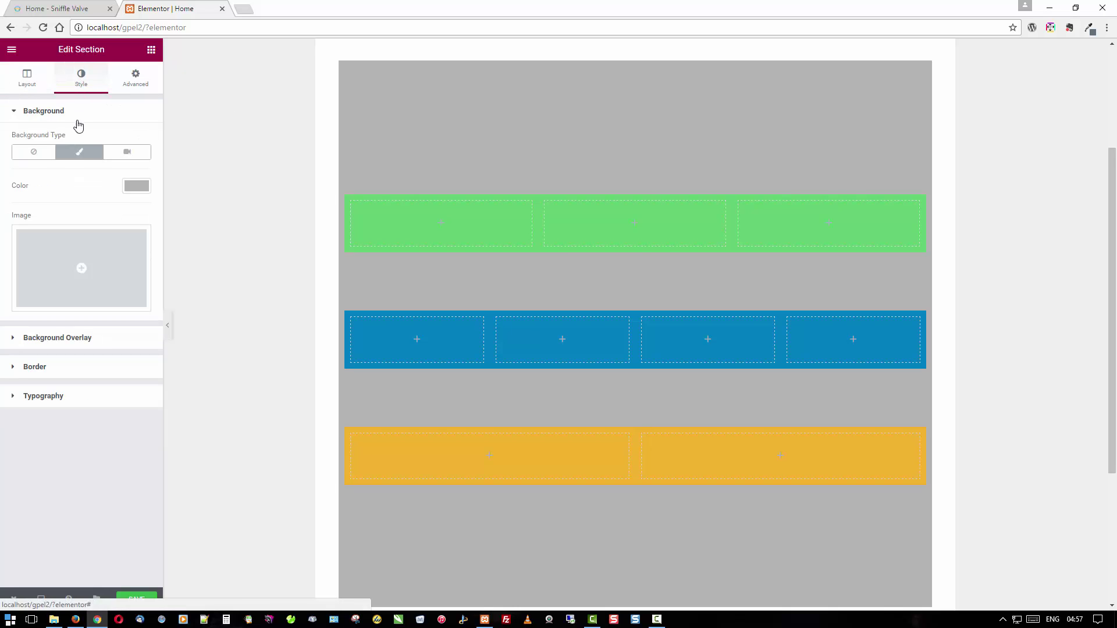
{"action": "left_click", "coordinate": [82, 247]}
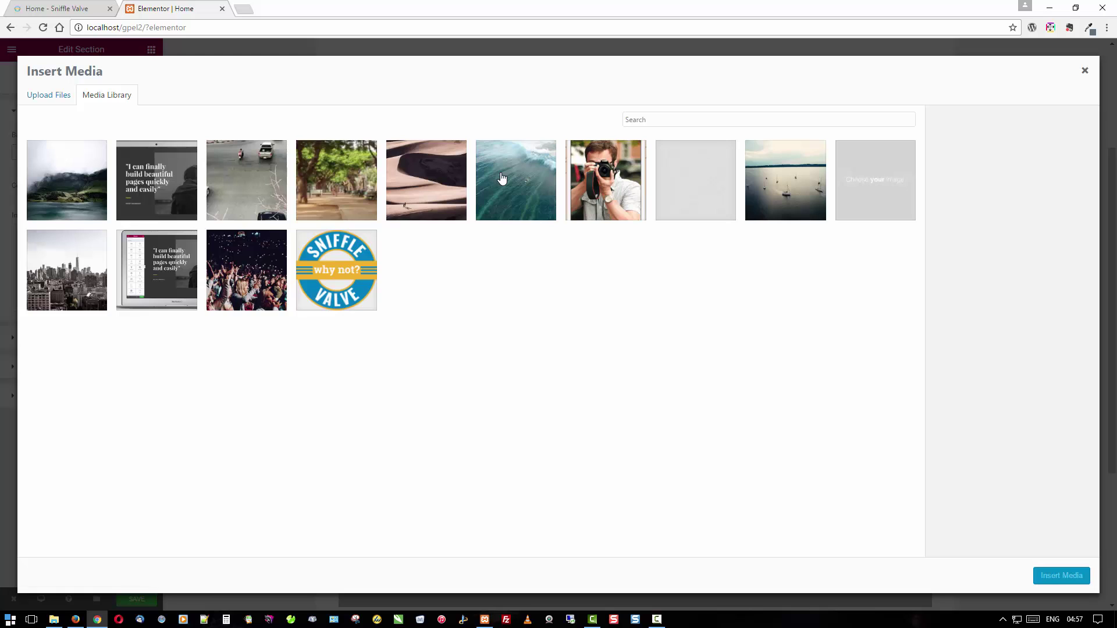
{"action": "left_click", "coordinate": [502, 179]}
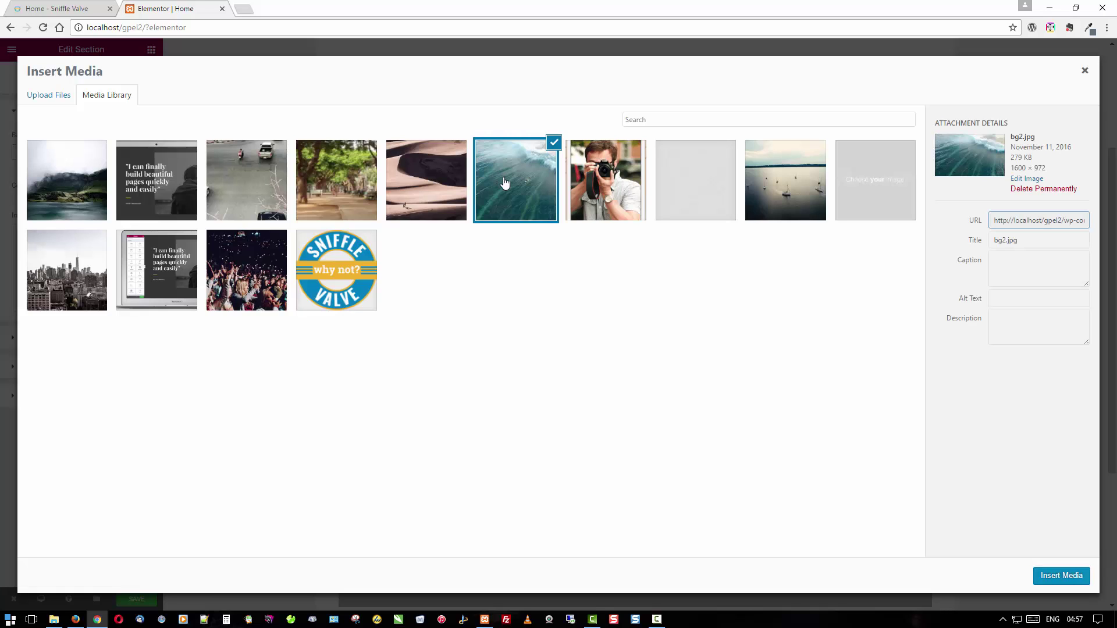
{"action": "left_click", "coordinate": [1065, 576]}
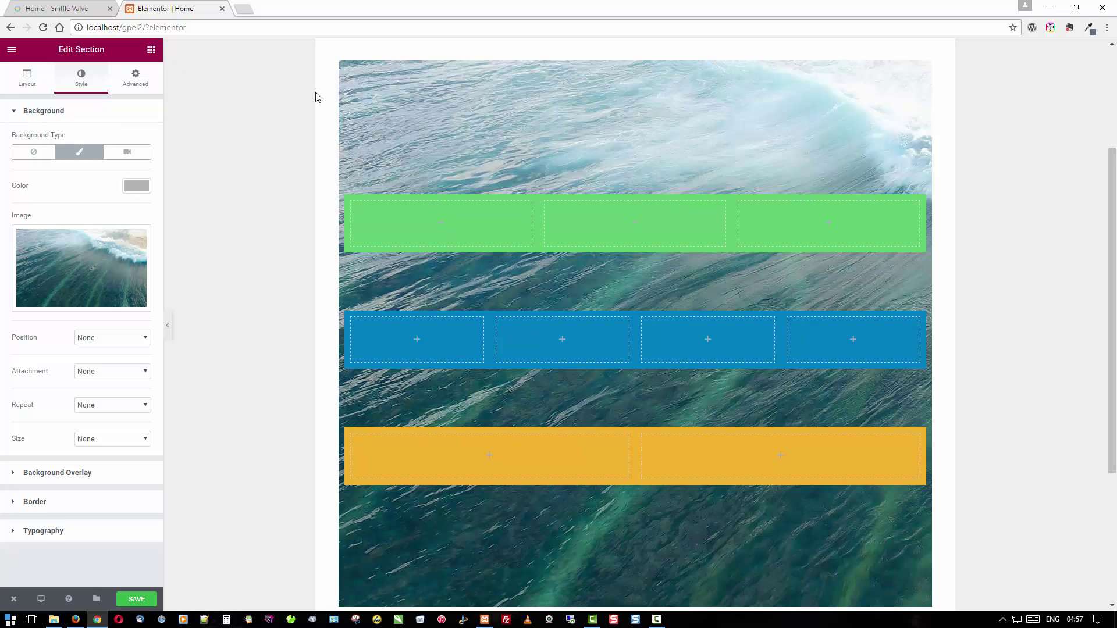
{"action": "scroll", "coordinate": [259, 123], "scroll_direction": "up", "scroll_amount": 3}
{"action": "scroll", "coordinate": [258, 120], "scroll_direction": "down", "scroll_amount": 2}
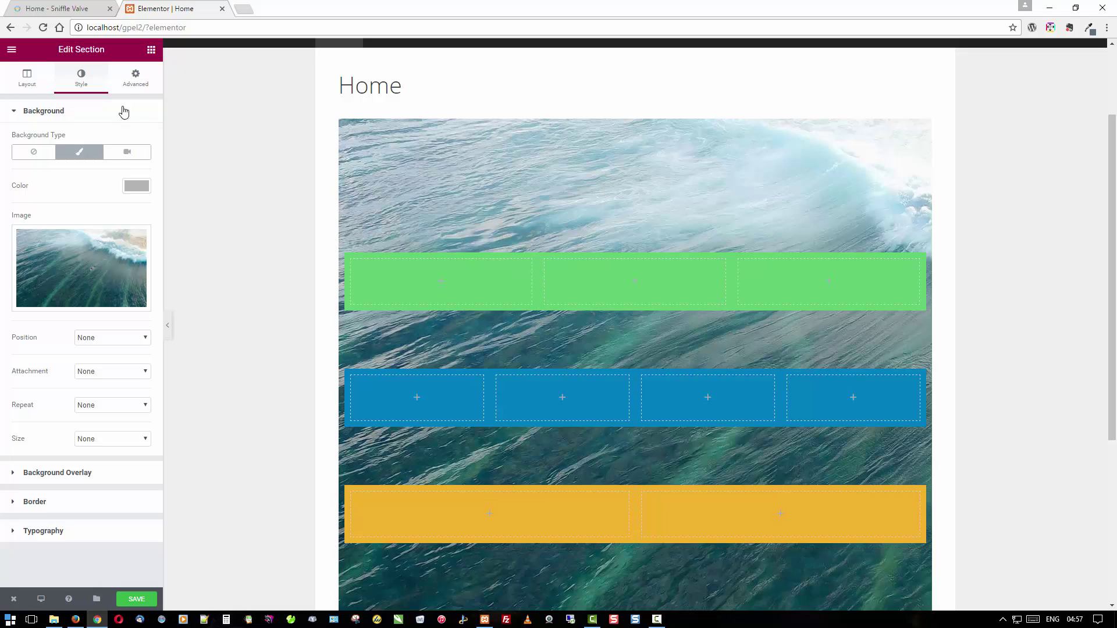
Add a Heading widget to the first green column and a Text Editor widget to the second blue column.
{"action": "left_click", "coordinate": [151, 50]}
{"action": "left_click_drag", "start_coordinate": [135, 106], "coordinate": [422, 276]}
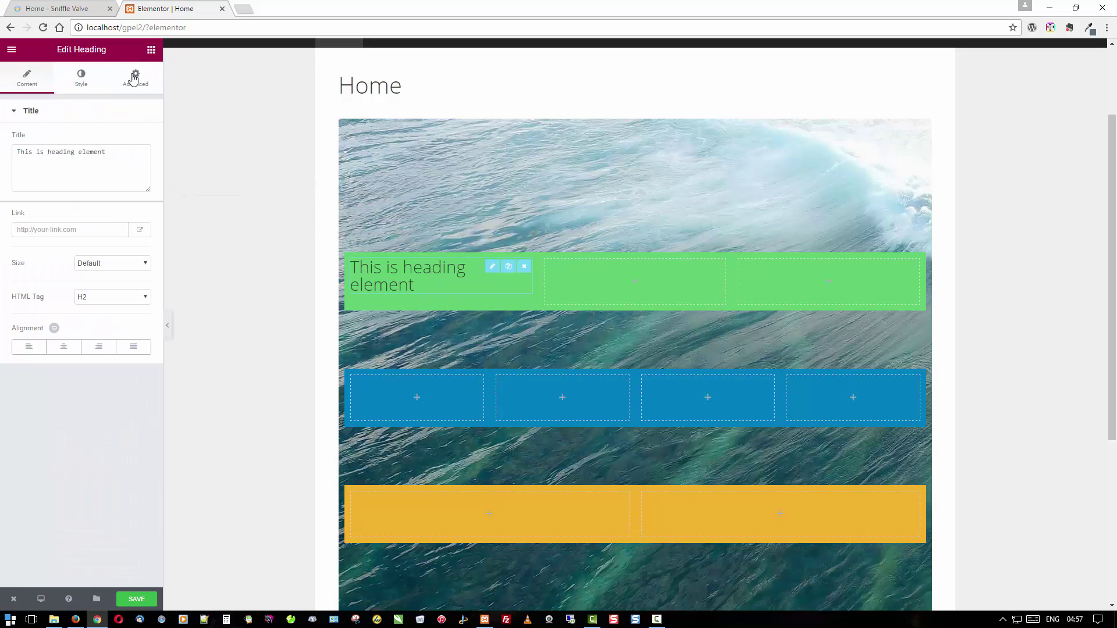
{"action": "left_click", "coordinate": [151, 49]}
{"action": "left_click_drag", "start_coordinate": [137, 182], "coordinate": [539, 397]}
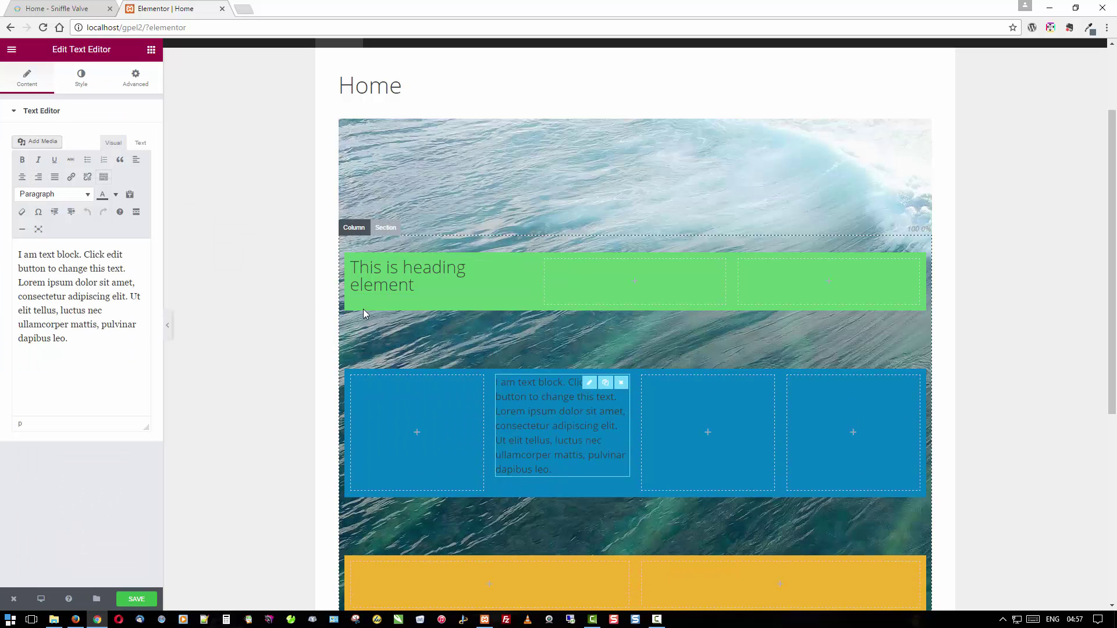
Add an Image widget to the second orange column, using the Sniffle Valve logo from the media library.
{"action": "left_click", "coordinate": [151, 49]}
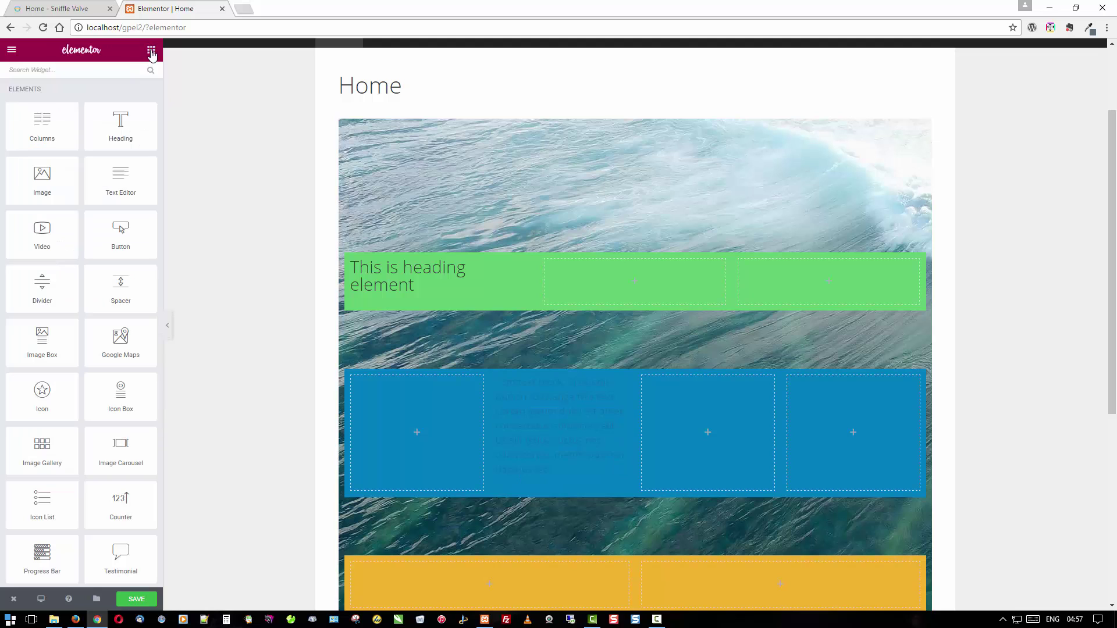
{"action": "left_click_drag", "start_coordinate": [68, 163], "coordinate": [707, 585]}
{"action": "left_click", "coordinate": [85, 210]}
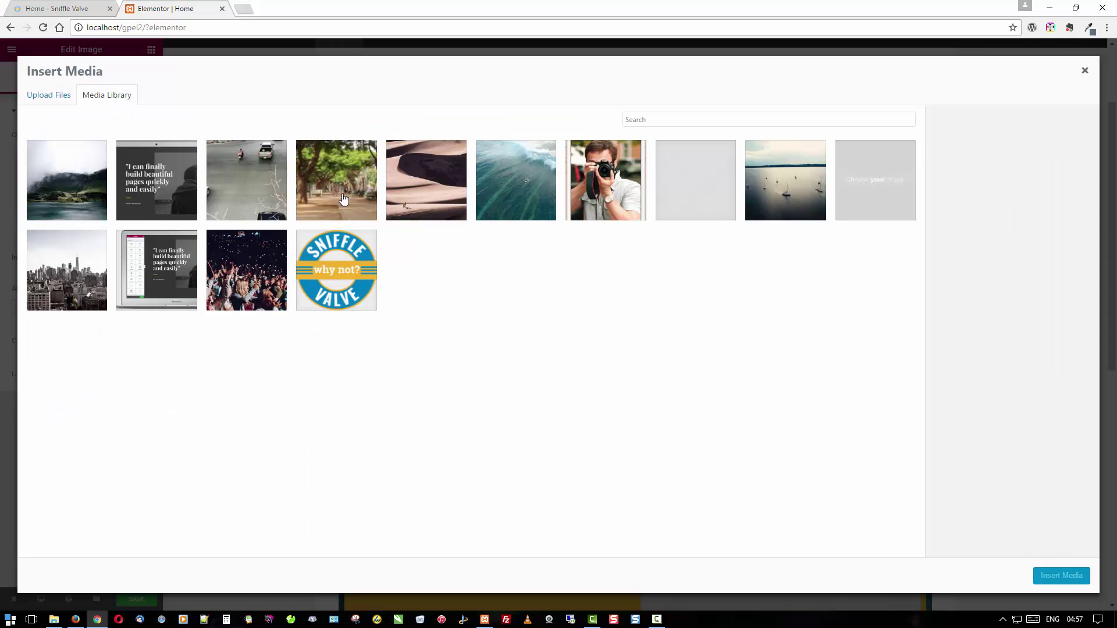
{"action": "left_click", "coordinate": [332, 253]}
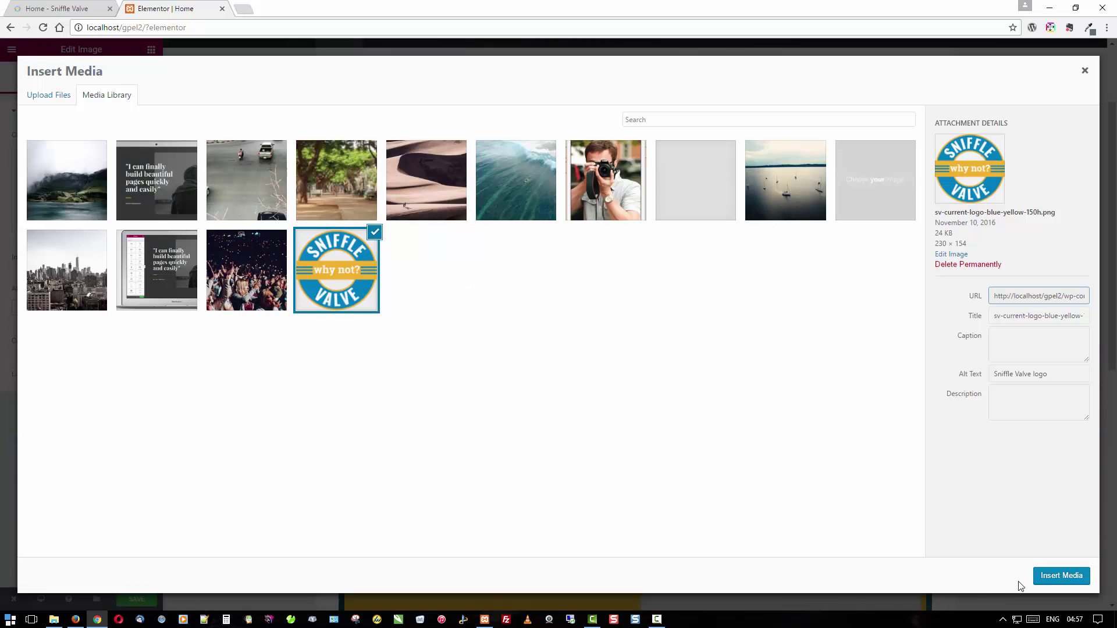
{"action": "left_click", "coordinate": [1061, 575]}
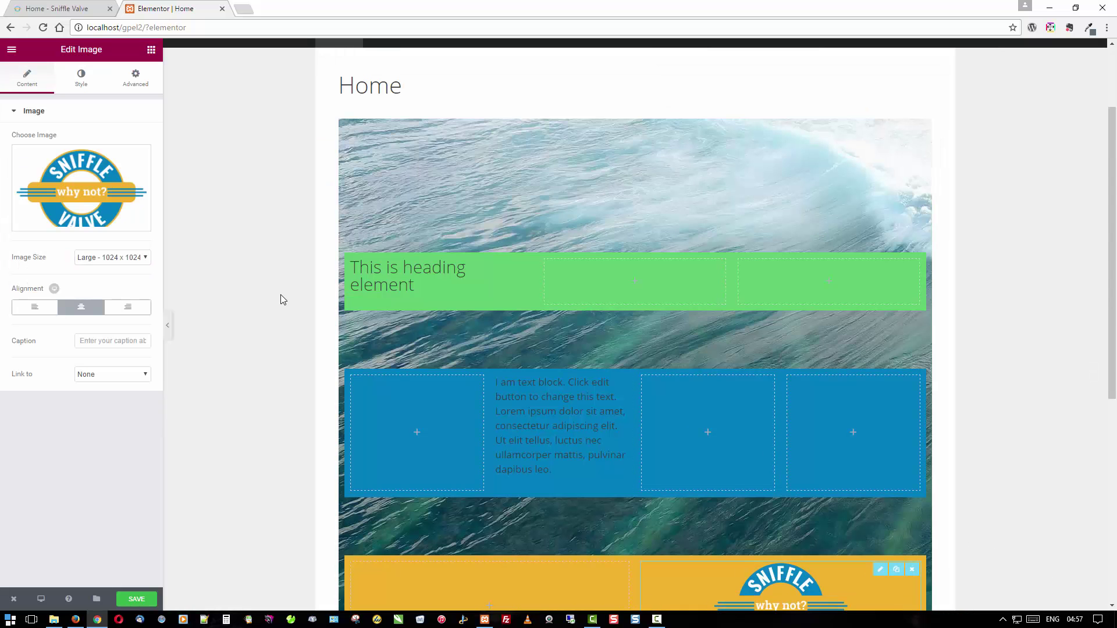
Examine the filled columns and how the wave background covers the whole outer section.
{"action": "scroll", "coordinate": [270, 296], "scroll_direction": "down", "scroll_amount": 3}
{"action": "scroll", "coordinate": [270, 296], "scroll_direction": "up", "scroll_amount": 3}
{"action": "scroll", "coordinate": [270, 295], "scroll_direction": "down", "scroll_amount": 5}
{"action": "scroll", "coordinate": [477, 215], "scroll_direction": "up", "scroll_amount": 2}
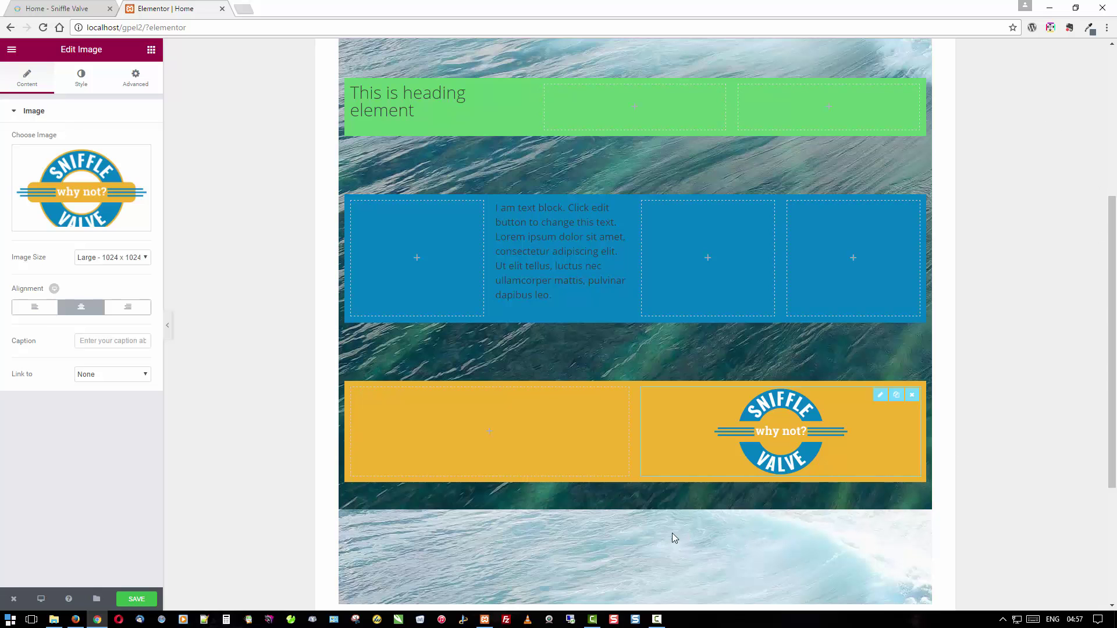
{"action": "scroll", "coordinate": [651, 518], "scroll_direction": "up", "scroll_amount": 4}
{"action": "scroll", "coordinate": [636, 476], "scroll_direction": "down", "scroll_amount": 7}
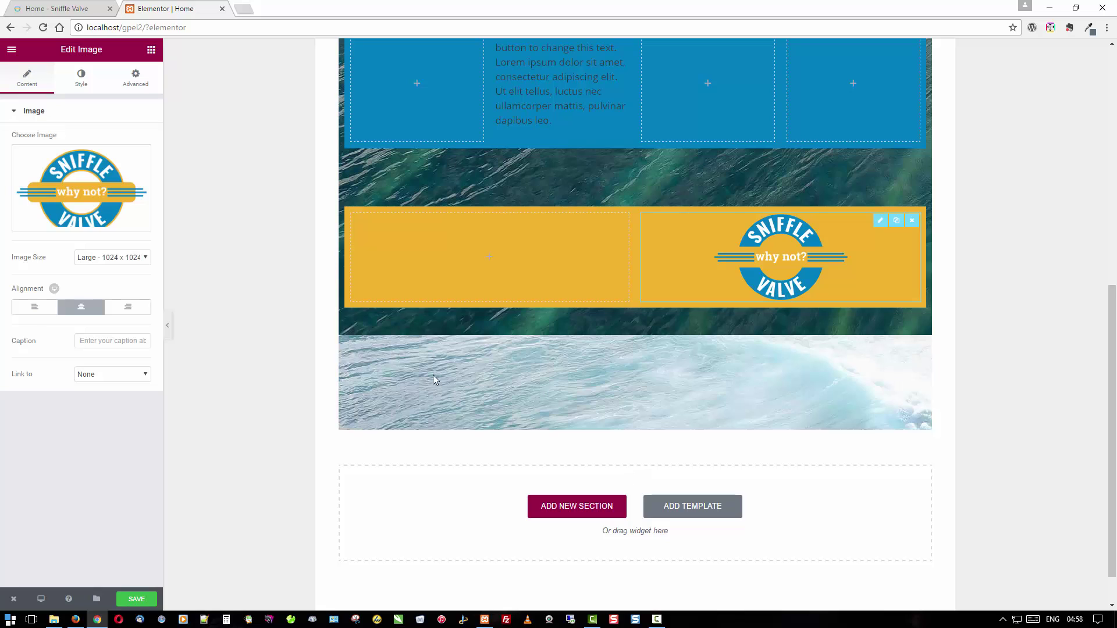
Insert the predesigned template "Landing Page – Webinar" below the wave background section.
{"action": "left_click", "coordinate": [697, 506]}
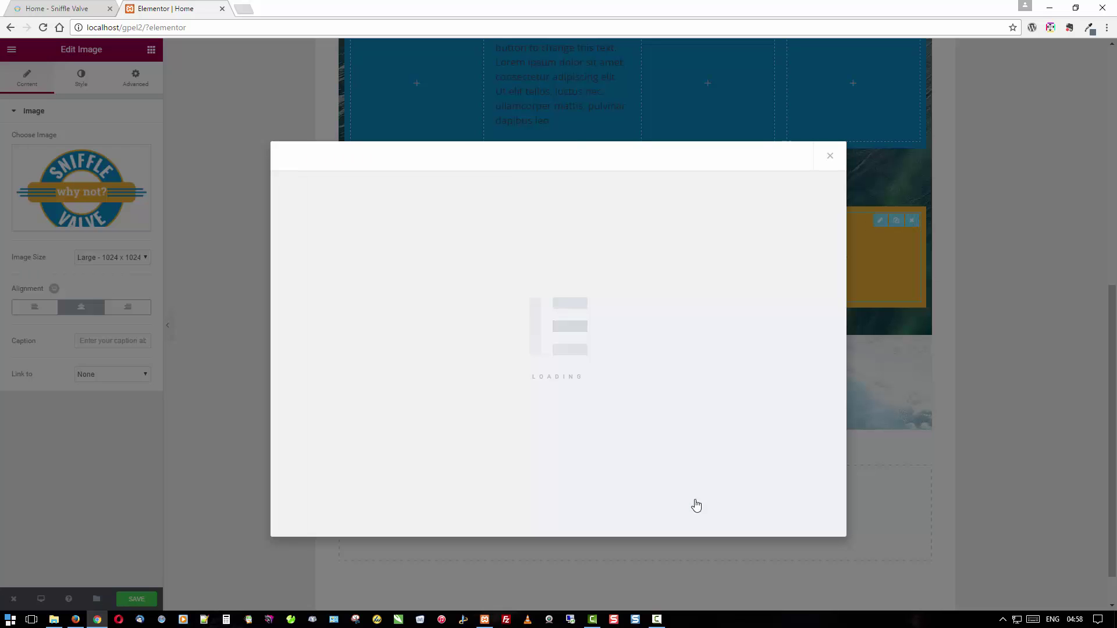
{"action": "mouse_move", "coordinate": [654, 262]}
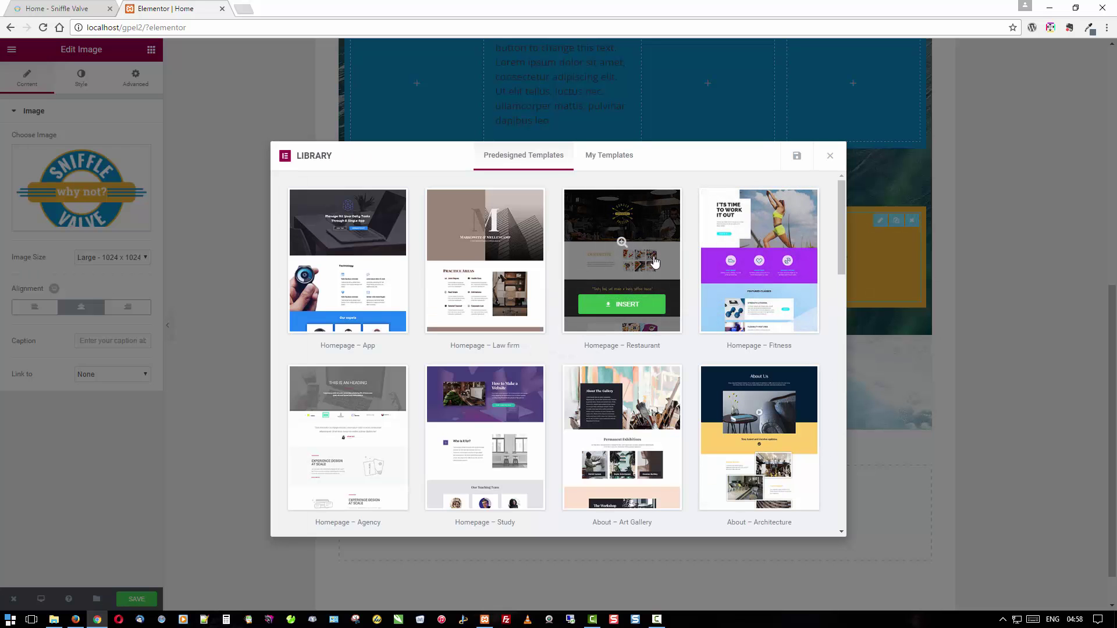
{"action": "mouse_move", "coordinate": [617, 409]}
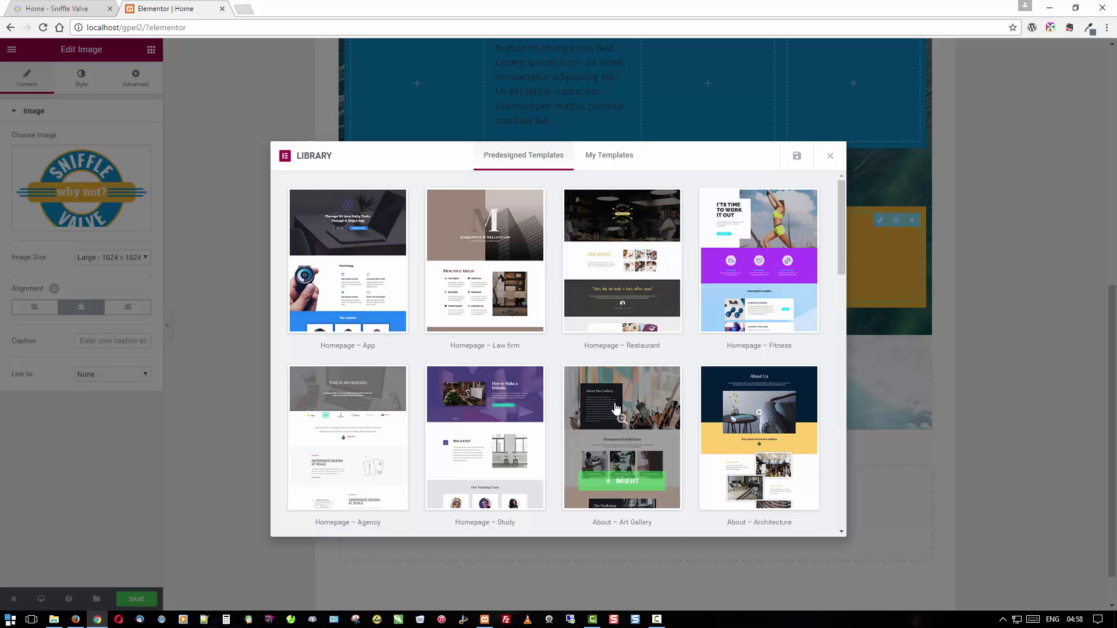
{"action": "scroll", "coordinate": [615, 409], "scroll_direction": "down", "scroll_amount": 5}
{"action": "mouse_move", "coordinate": [493, 368]}
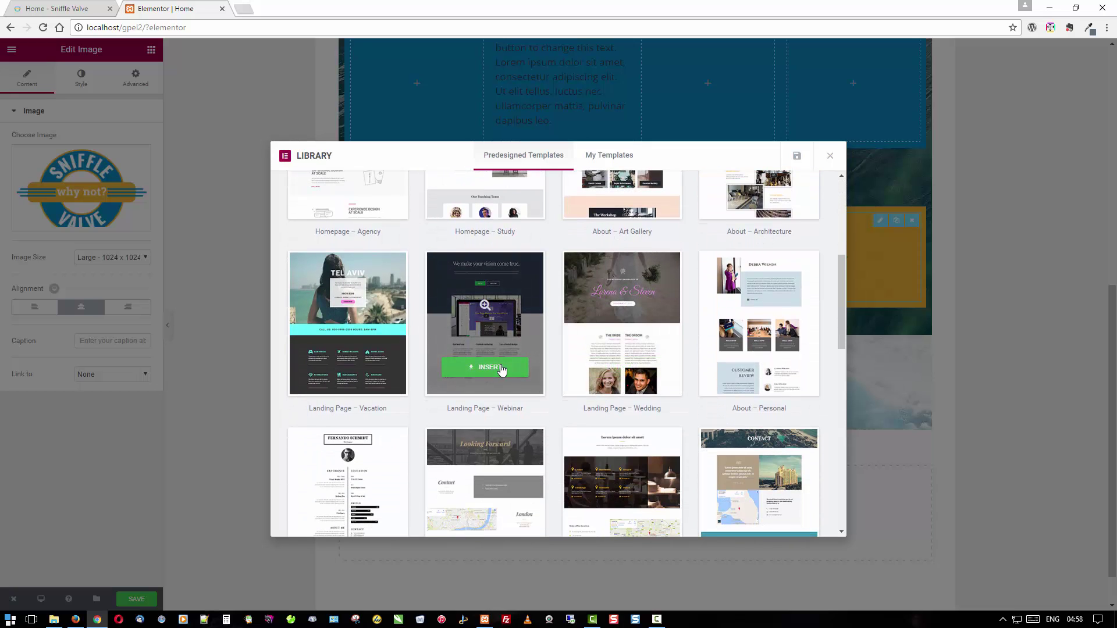
{"action": "left_click", "coordinate": [502, 368]}
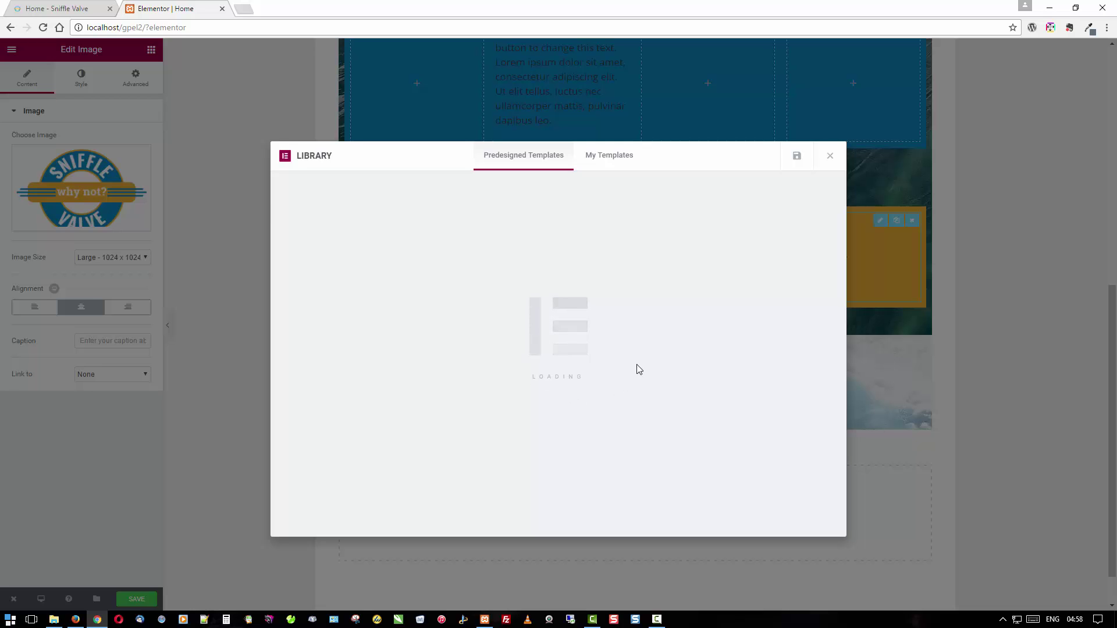
{"action": "key", "text": "Escape"}
Look through the inserted webinar landing page and the nested column sections above it.
{"action": "scroll", "coordinate": [997, 344], "scroll_direction": "down", "scroll_amount": 4}
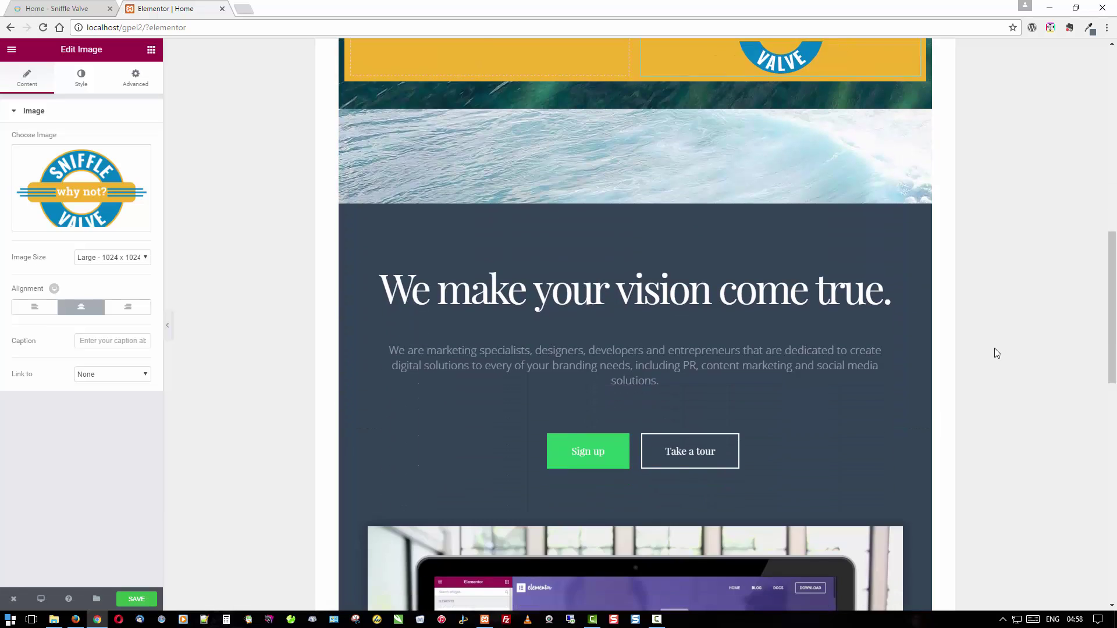
{"action": "scroll", "coordinate": [997, 353], "scroll_direction": "down", "scroll_amount": 14}
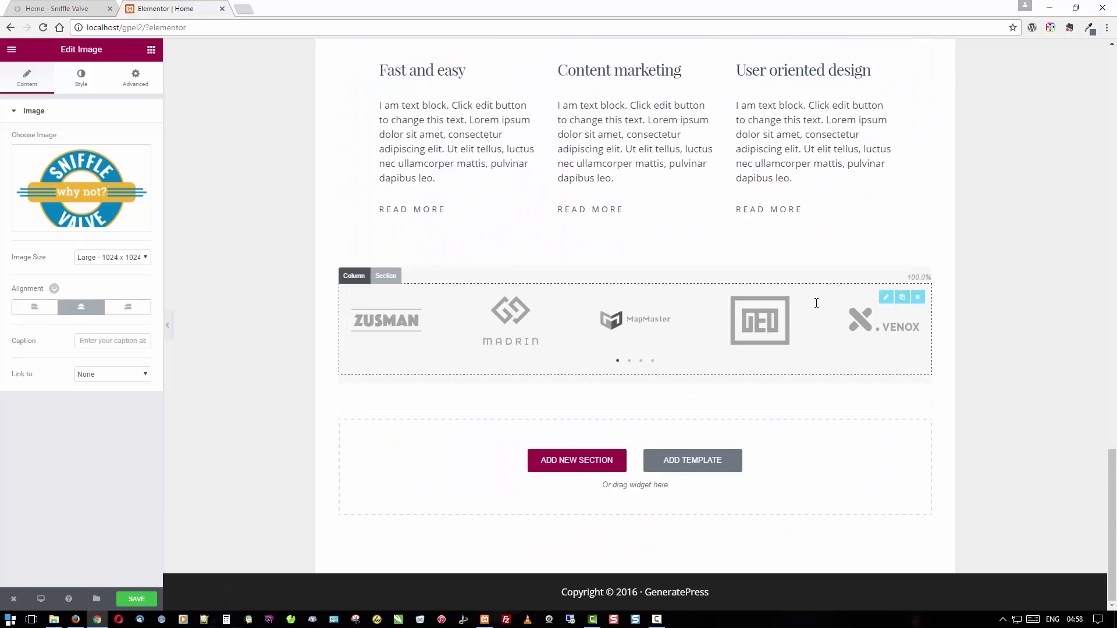
{"action": "scroll", "coordinate": [816, 303], "scroll_direction": "up", "scroll_amount": 15}
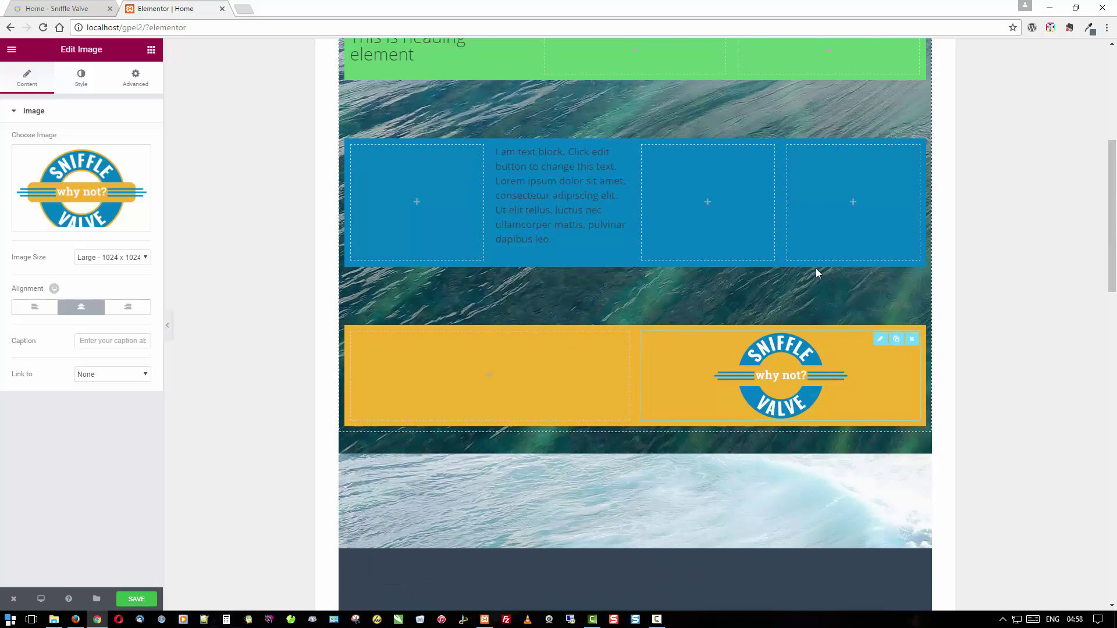
{"action": "scroll", "coordinate": [816, 268], "scroll_direction": "up", "scroll_amount": 6}
{"action": "scroll", "coordinate": [225, 238], "scroll_direction": "down", "scroll_amount": 3}
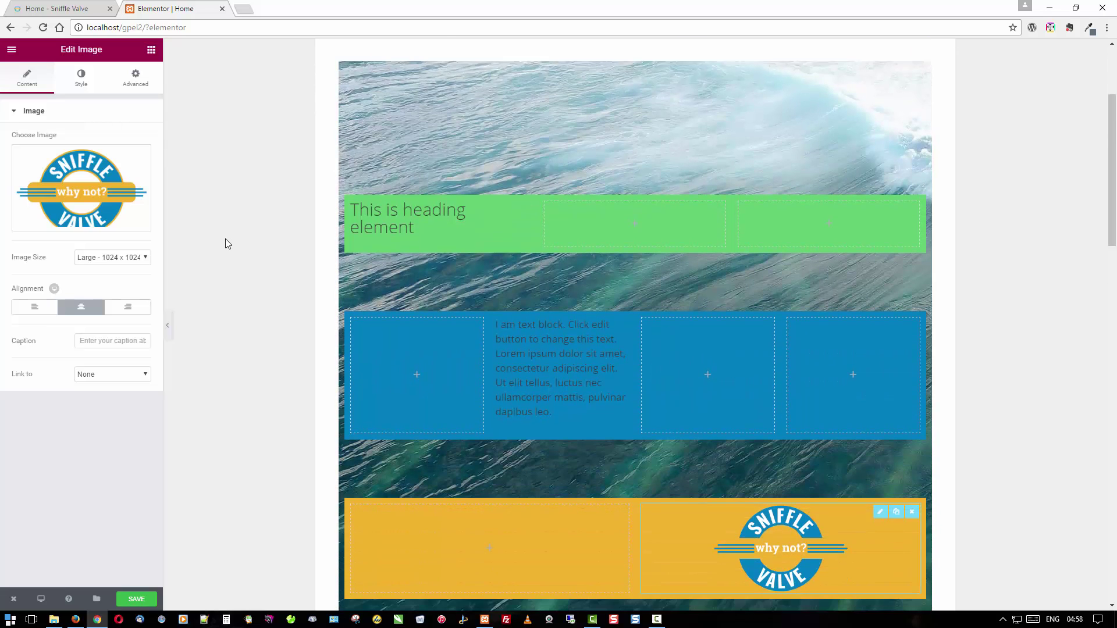
{"action": "scroll", "coordinate": [225, 239], "scroll_direction": "down", "scroll_amount": 2}
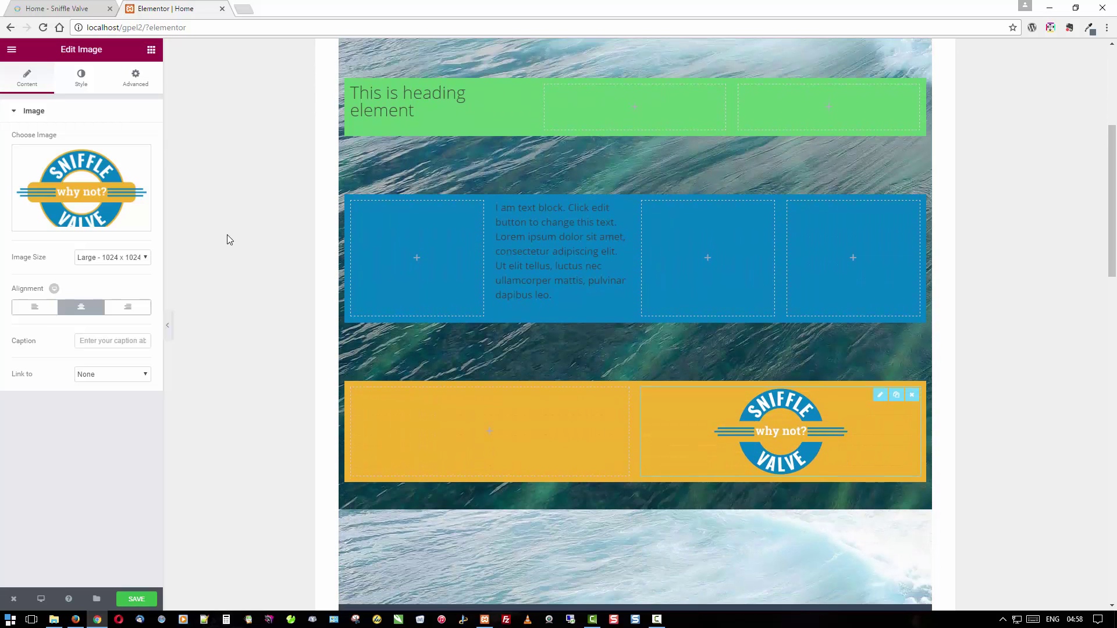
{"action": "scroll", "coordinate": [227, 235], "scroll_direction": "up", "scroll_amount": 2}
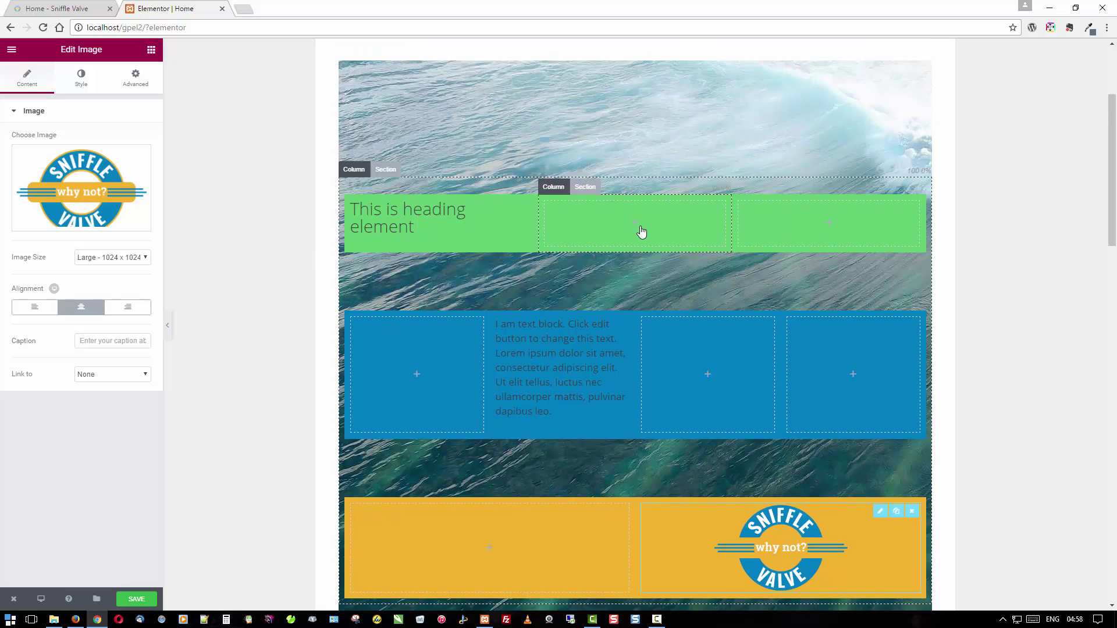
Bring up the list of available widgets beside the nested column sections.
{"action": "scroll", "coordinate": [365, 142], "scroll_direction": "up", "scroll_amount": 1}
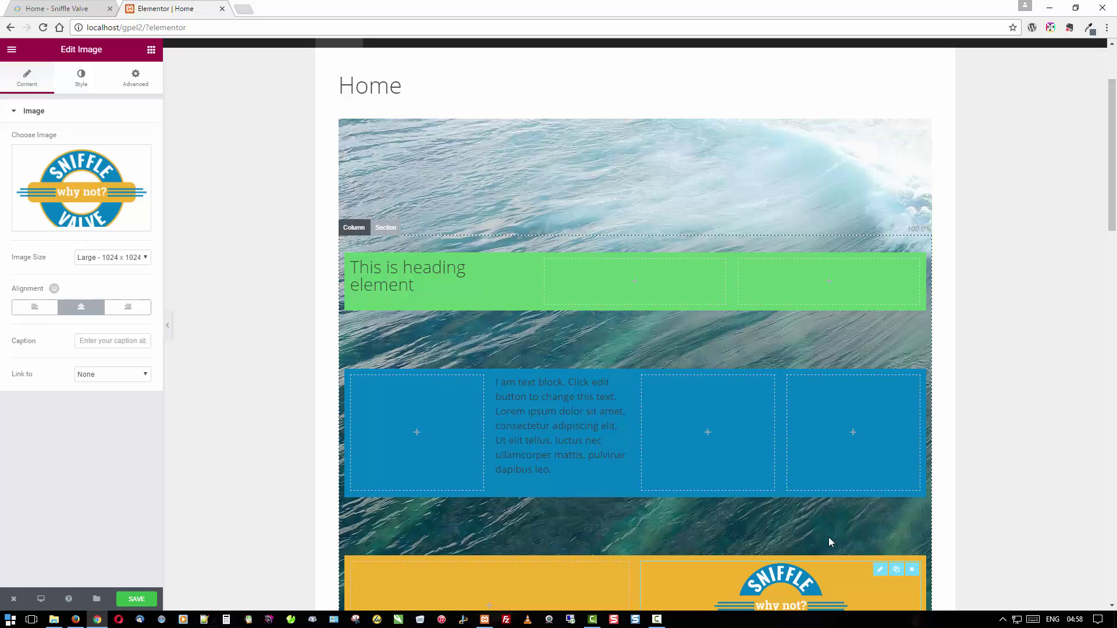
{"action": "scroll", "coordinate": [711, 280], "scroll_direction": "down", "scroll_amount": 1}
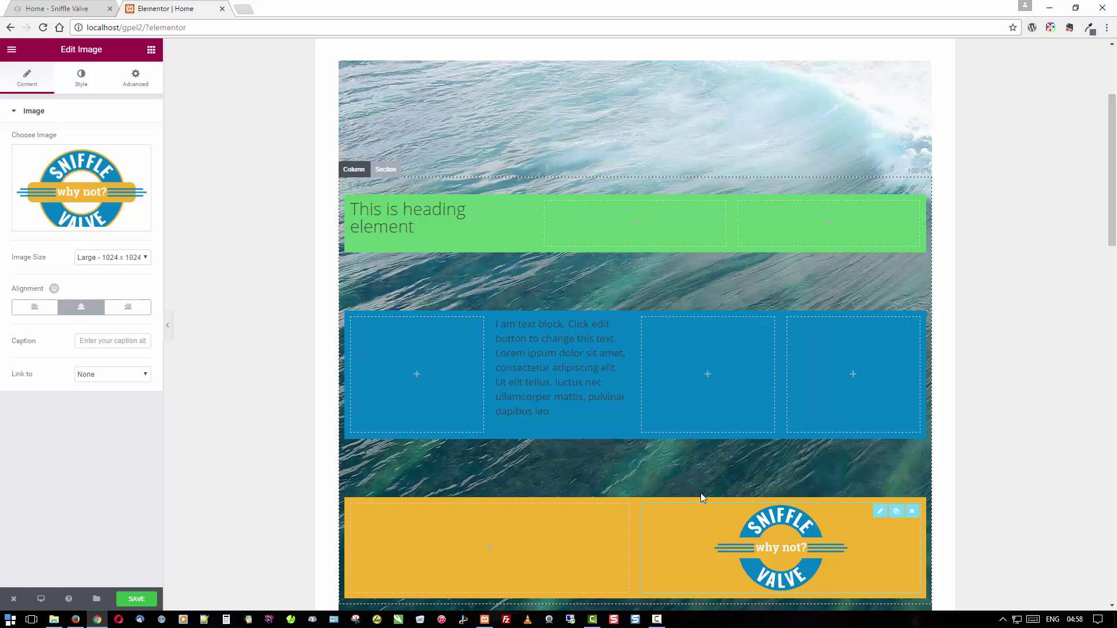
{"action": "left_click", "coordinate": [151, 50]}
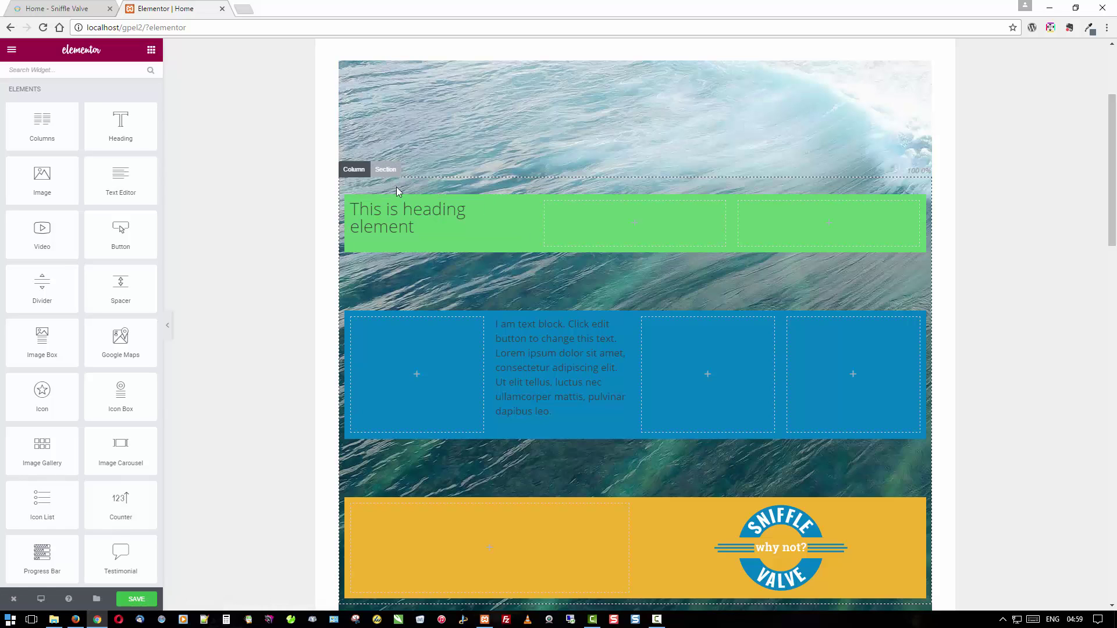
Try background colours #222222 and #23a455 on the nested section holding the heading, and restore its green #61ce70.
{"action": "mouse_move", "coordinate": [395, 185]}
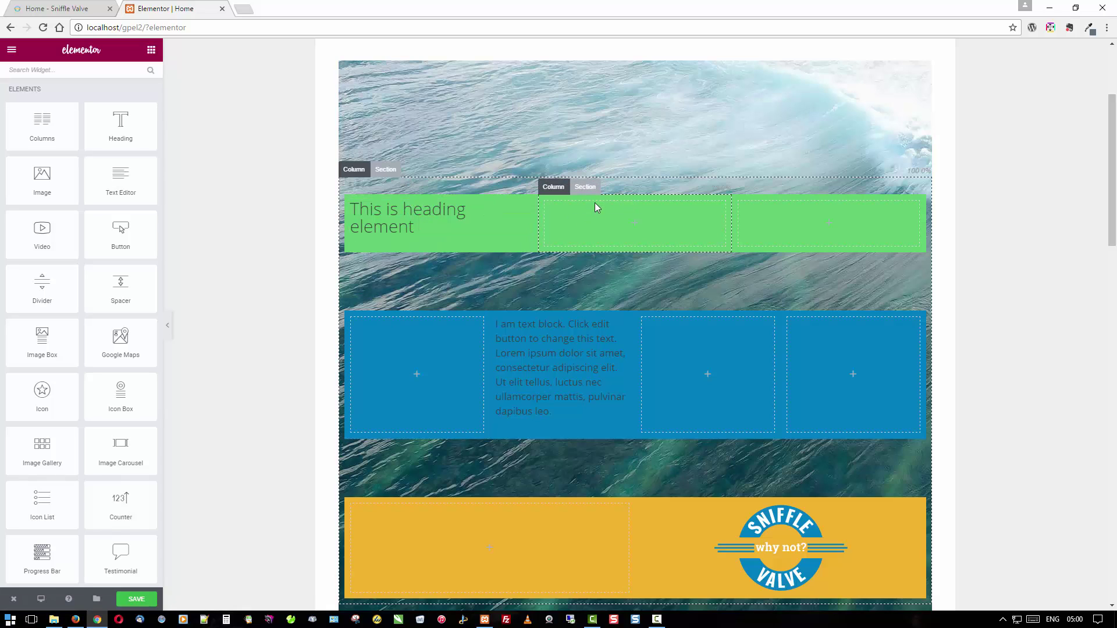
{"action": "left_click", "coordinate": [590, 190]}
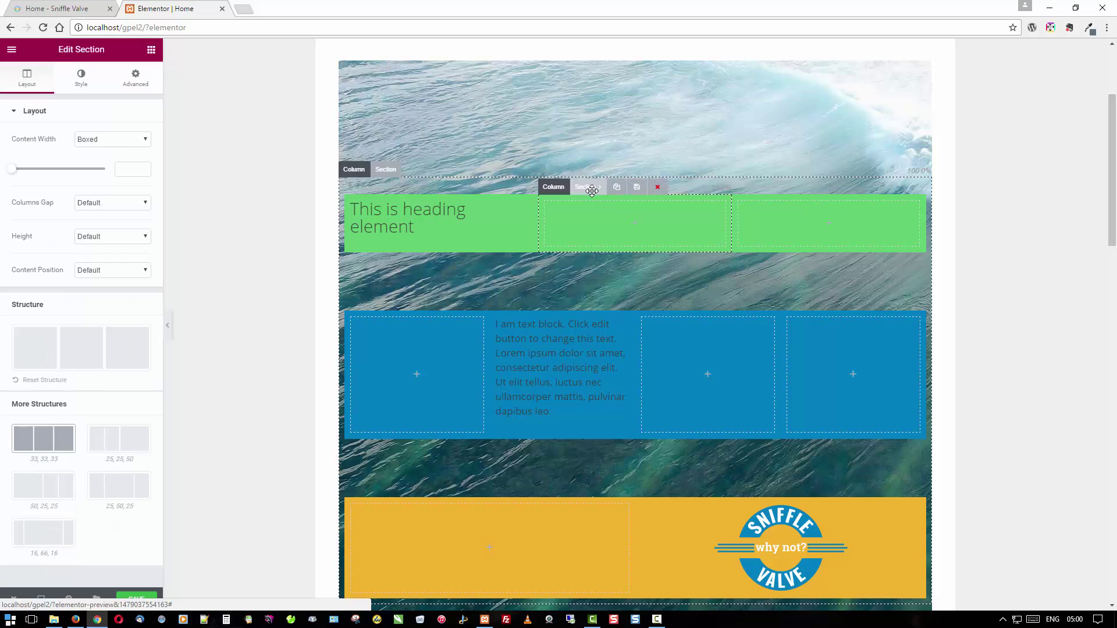
{"action": "left_click", "coordinate": [94, 74]}
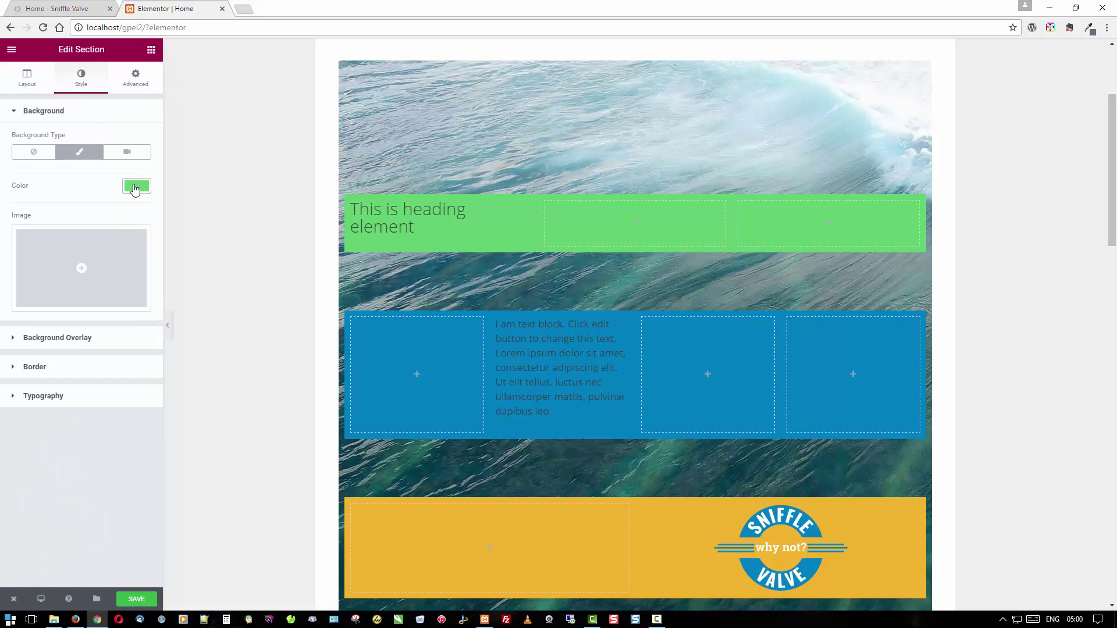
{"action": "left_click", "coordinate": [136, 186]}
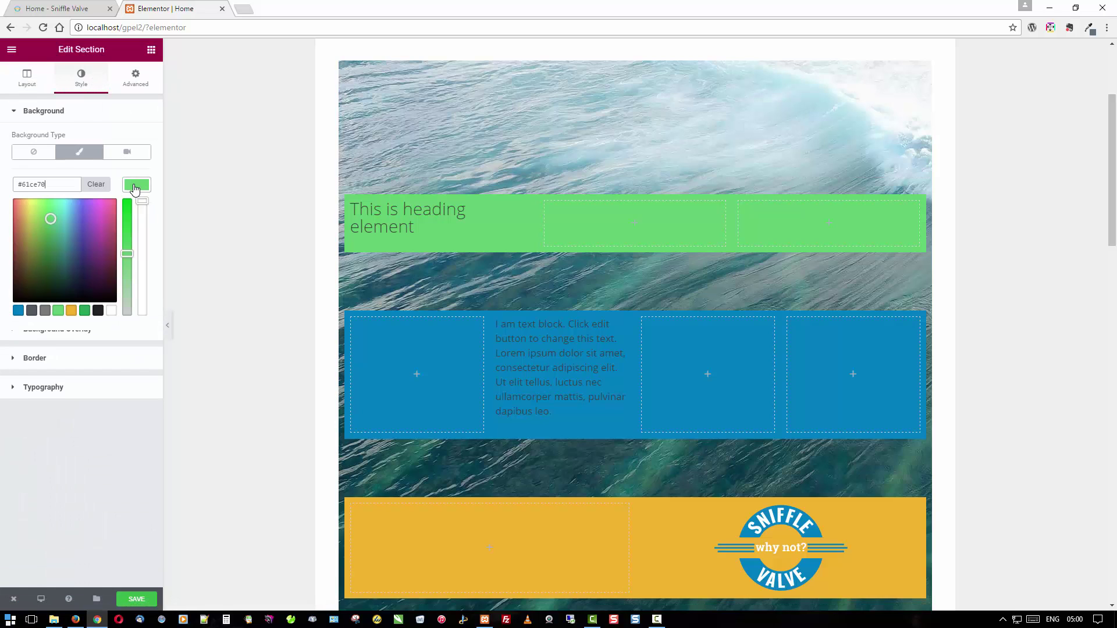
{"action": "left_click", "coordinate": [97, 311]}
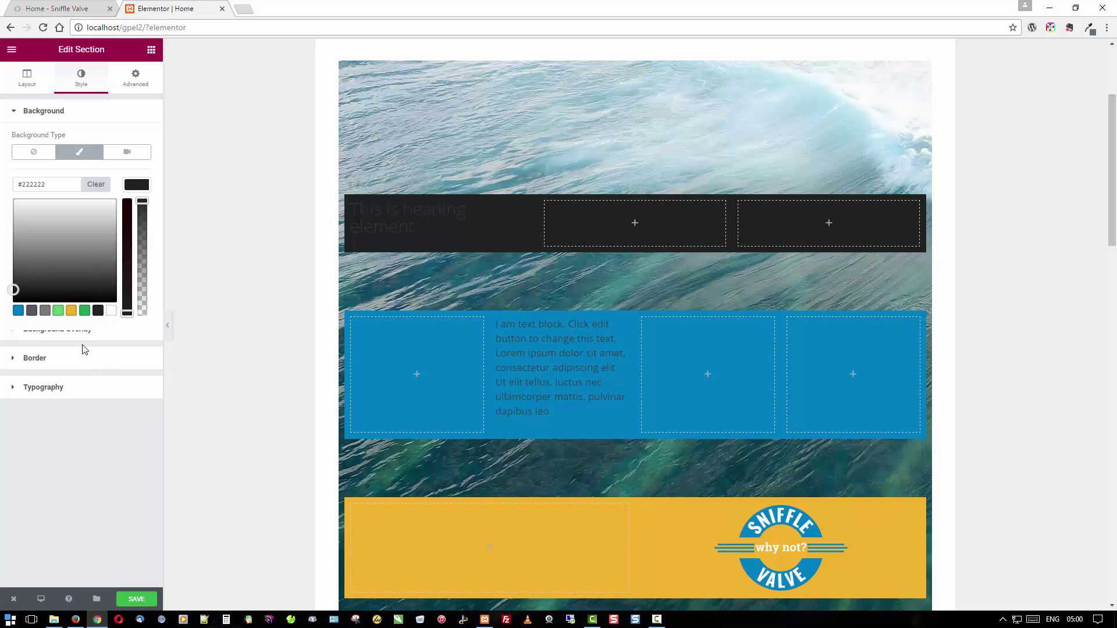
{"action": "left_click", "coordinate": [86, 312]}
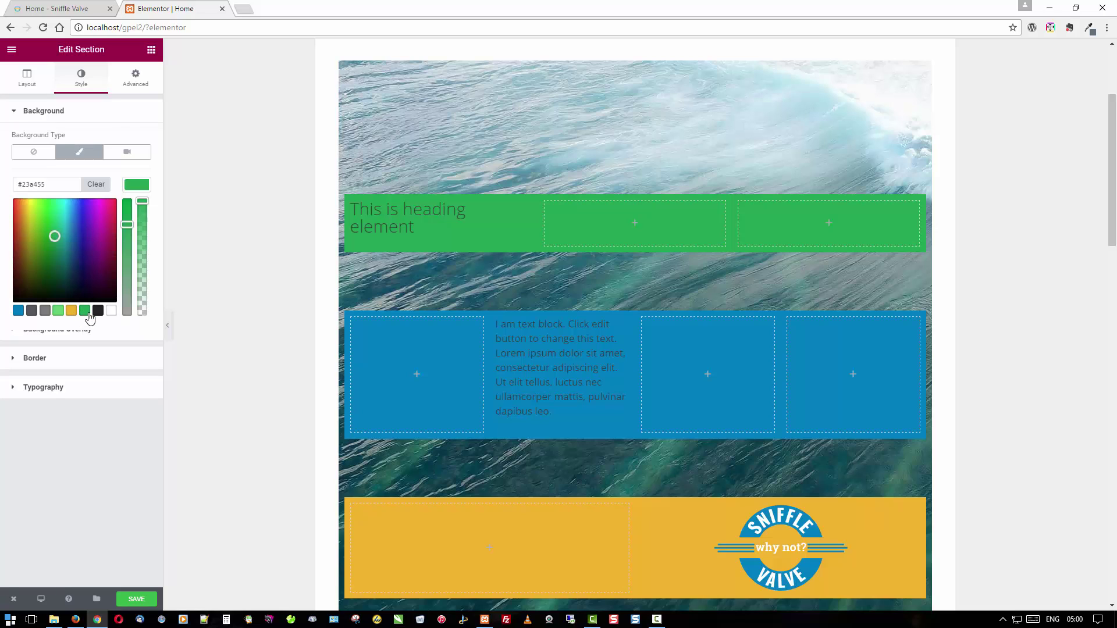
{"action": "left_click", "coordinate": [57, 311]}
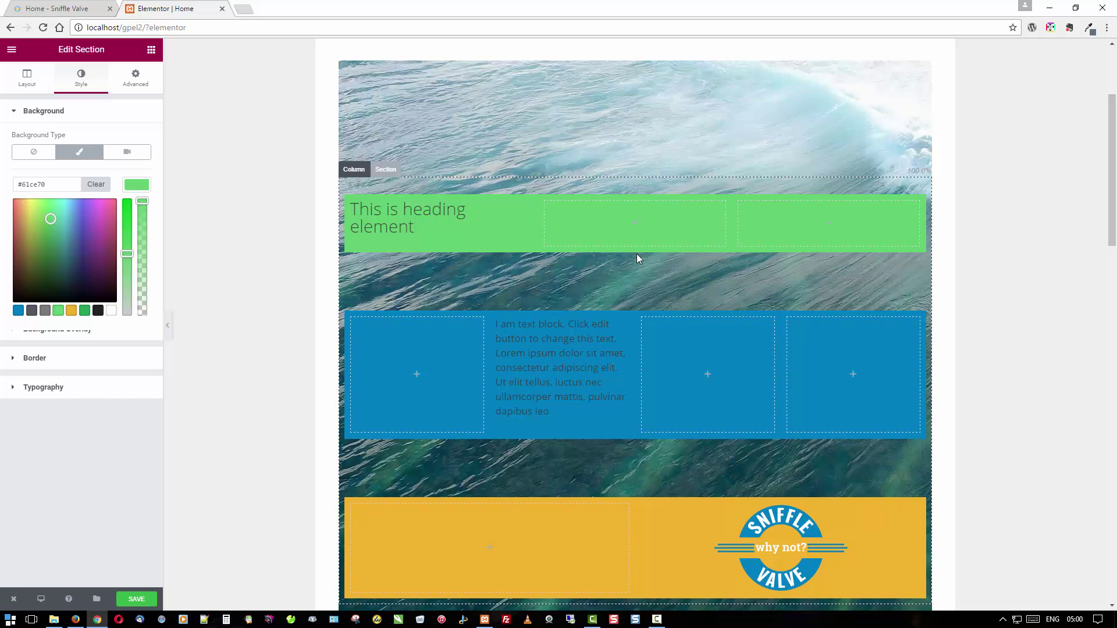
Examine how the green, blue and orange nested sections sit within the outer wave-background section.
{"action": "scroll", "coordinate": [637, 253], "scroll_direction": "down", "scroll_amount": 1}
{"action": "scroll", "coordinate": [637, 253], "scroll_direction": "up", "scroll_amount": 1}
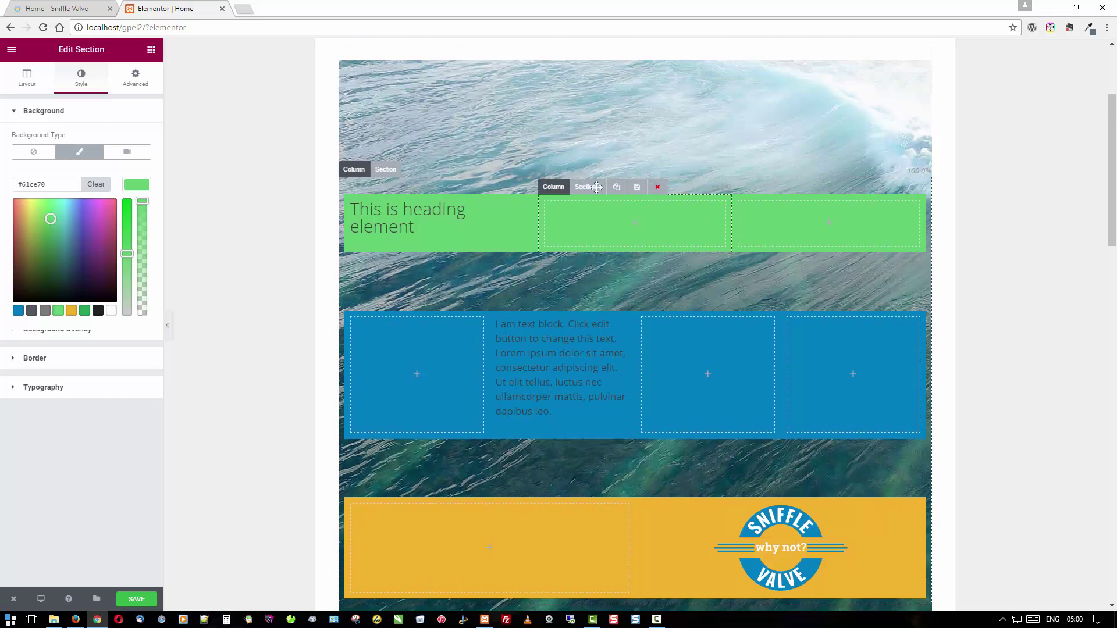
{"action": "scroll", "coordinate": [594, 169], "scroll_direction": "up", "scroll_amount": 2}
{"action": "scroll", "coordinate": [591, 167], "scroll_direction": "down", "scroll_amount": 4}
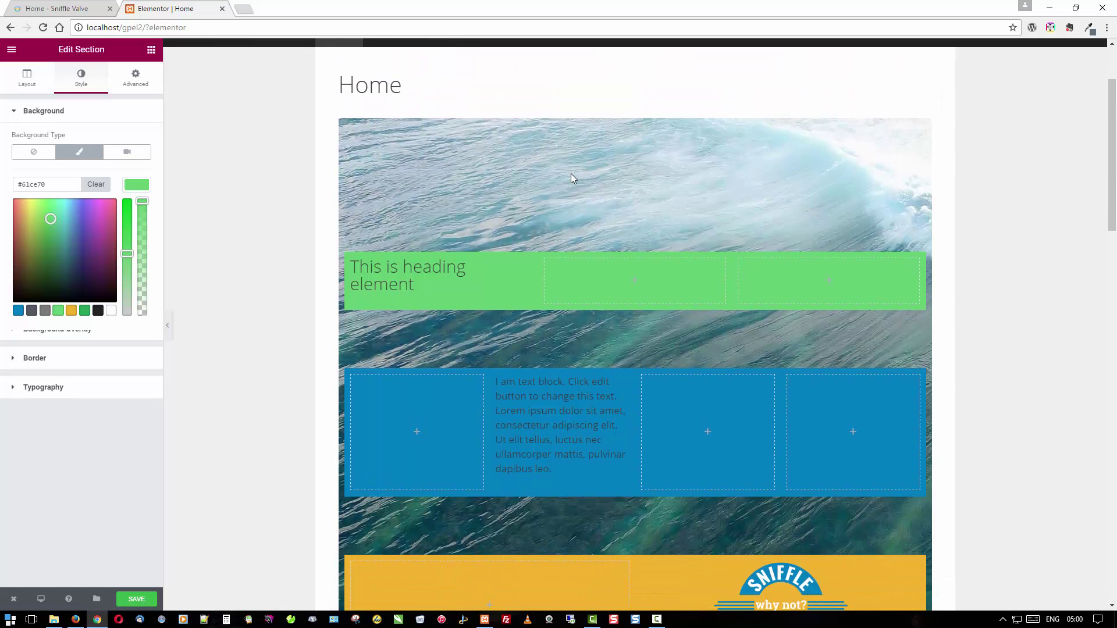
{"action": "scroll", "coordinate": [570, 178], "scroll_direction": "down", "scroll_amount": 5}
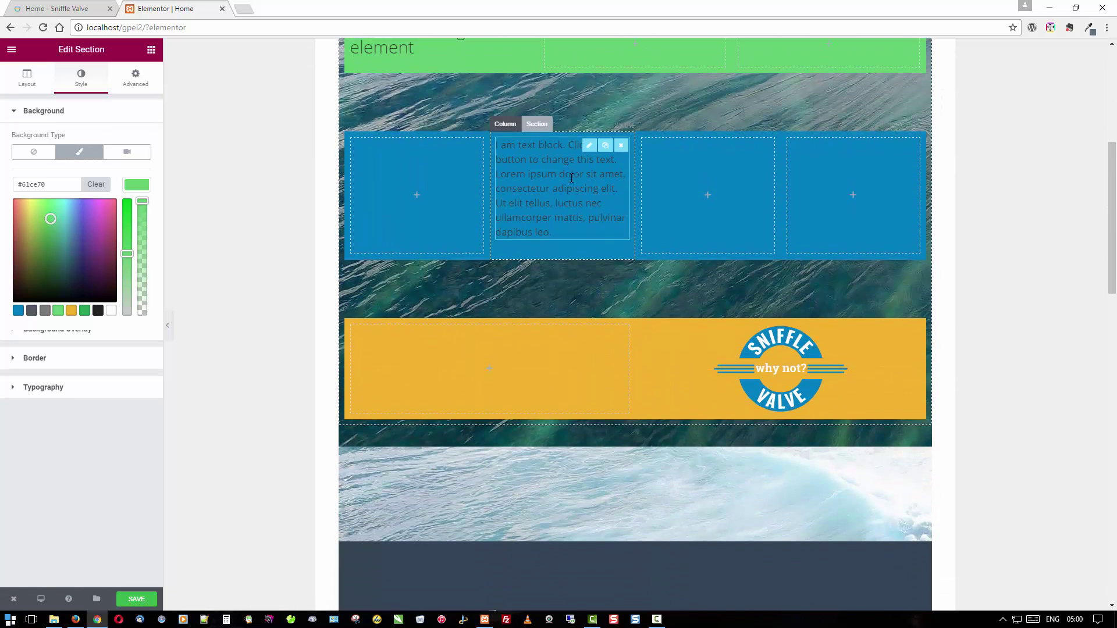
{"action": "scroll", "coordinate": [562, 187], "scroll_direction": "up", "scroll_amount": 7}
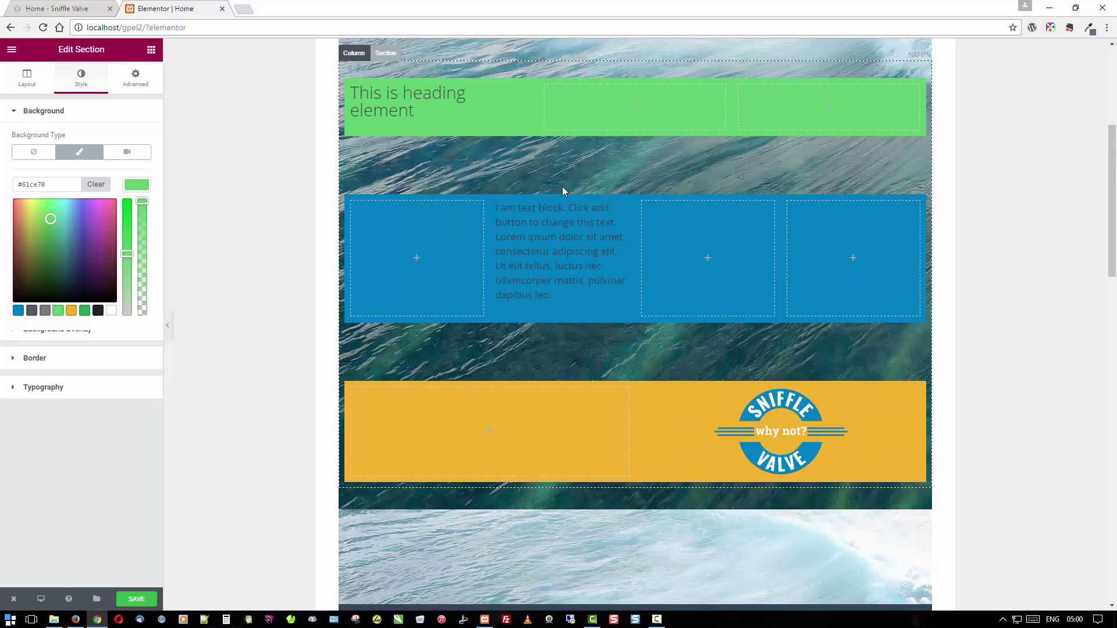
{"action": "scroll", "coordinate": [562, 190], "scroll_direction": "up", "scroll_amount": 1}
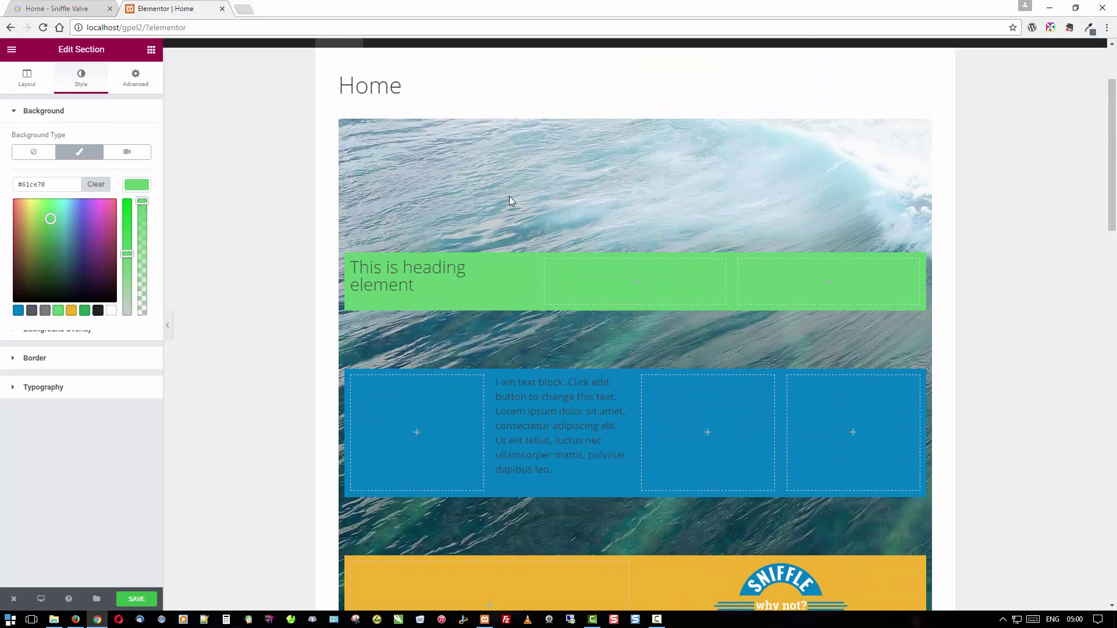
{"action": "scroll", "coordinate": [501, 156], "scroll_direction": "down", "scroll_amount": 1}
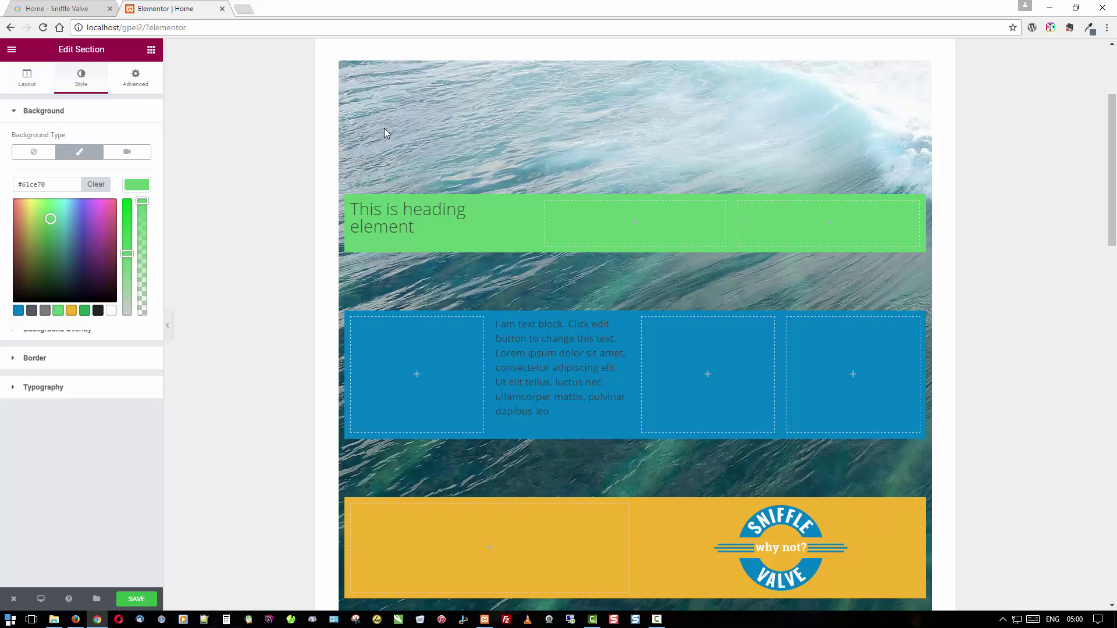
Switch to the Sniffle Valve website and look through its home page down to the footer.
{"action": "left_click", "coordinate": [93, 8]}
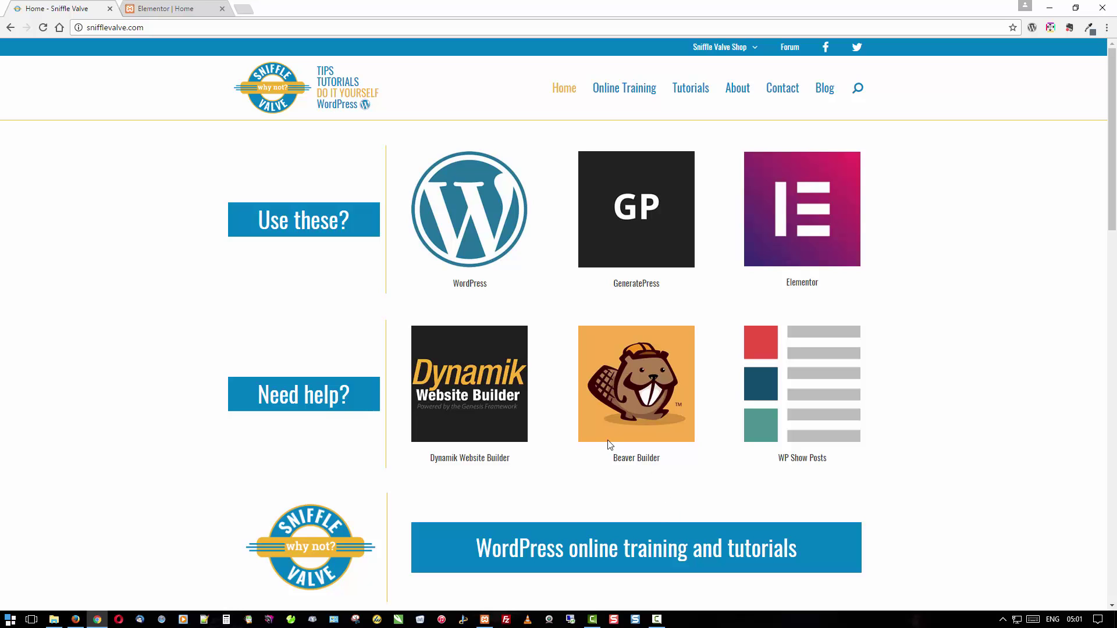
{"action": "scroll", "coordinate": [617, 516], "scroll_direction": "down", "scroll_amount": 20}
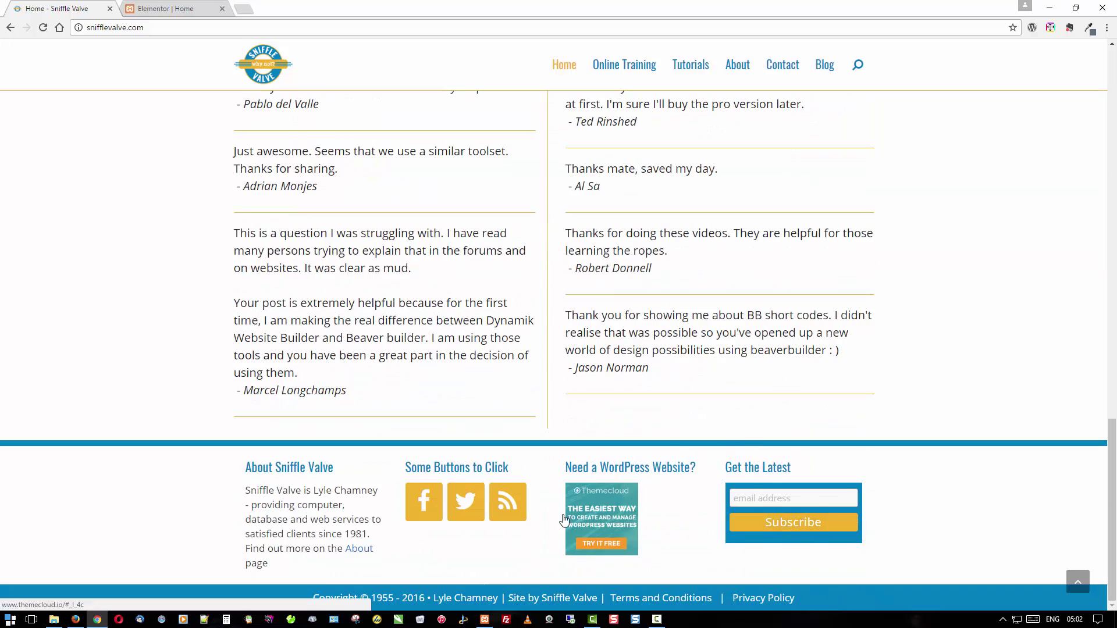
{"action": "scroll", "coordinate": [449, 474], "scroll_direction": "up", "scroll_amount": 8}
{"action": "scroll", "coordinate": [448, 474], "scroll_direction": "up", "scroll_amount": 10}
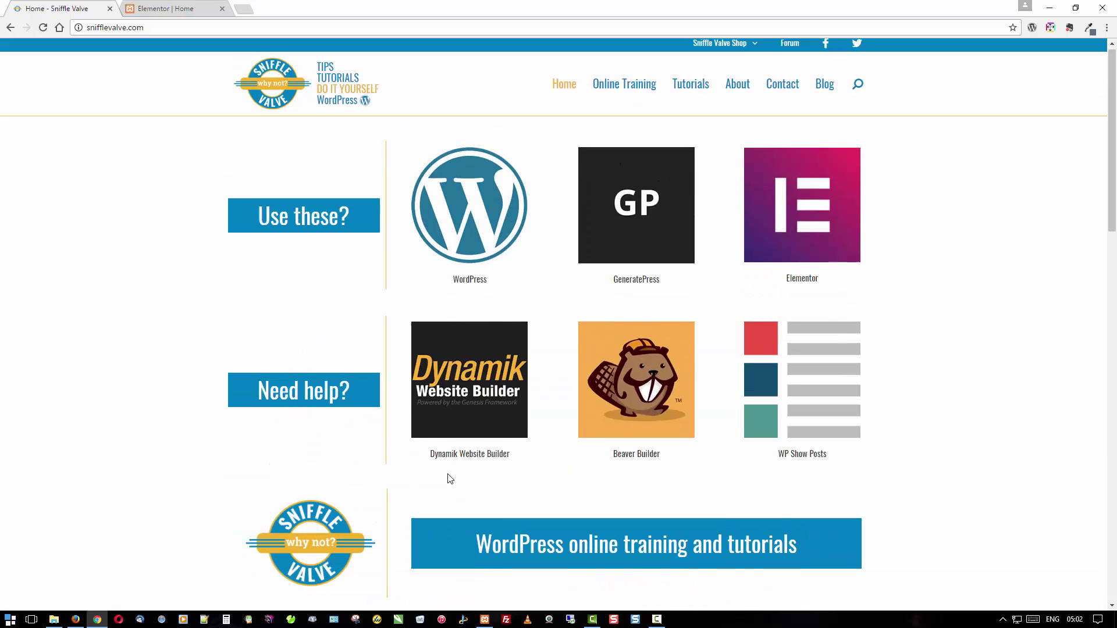